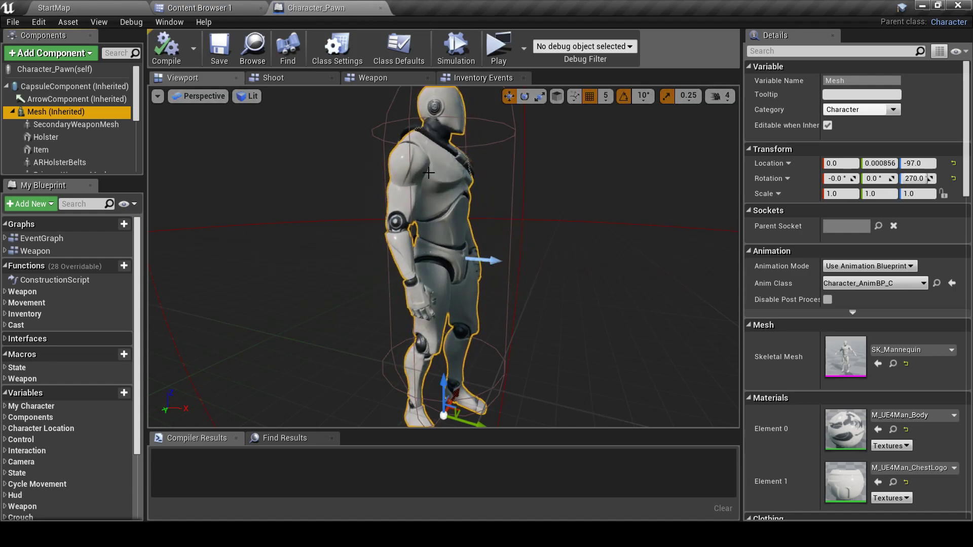
Close the Character_Pawn blueprint and open the ParagonLtBelica folder from top-level Content
left_click(381, 8)
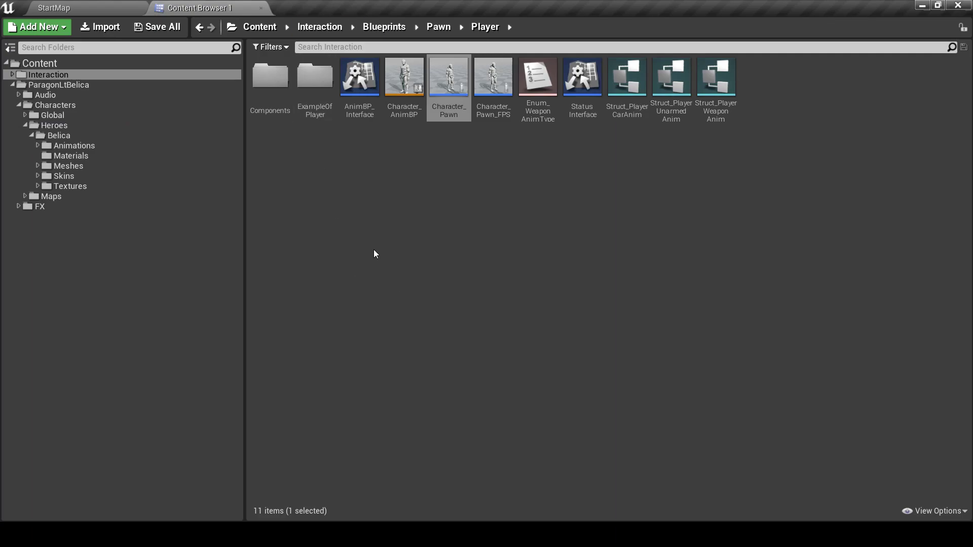
left_click(61, 64)
left_click(264, 102)
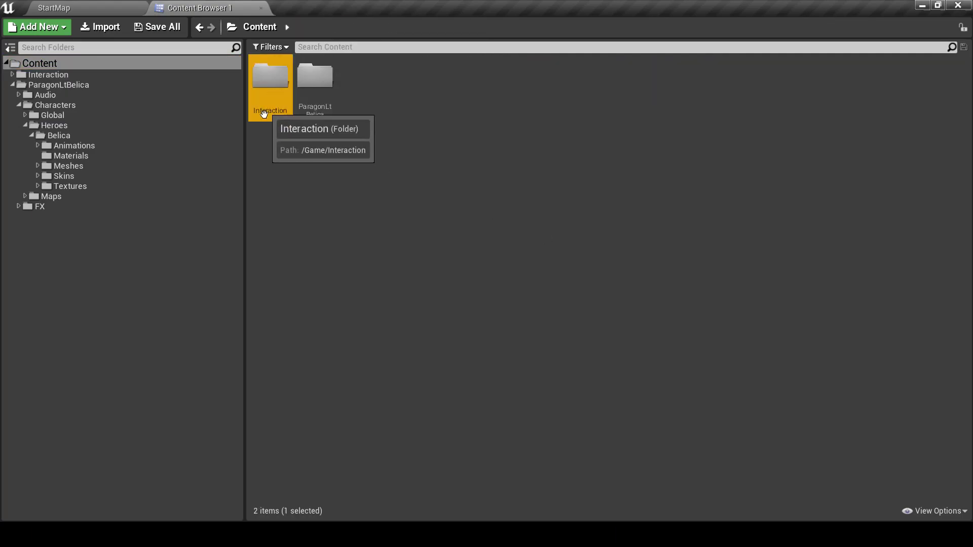
left_click(310, 85)
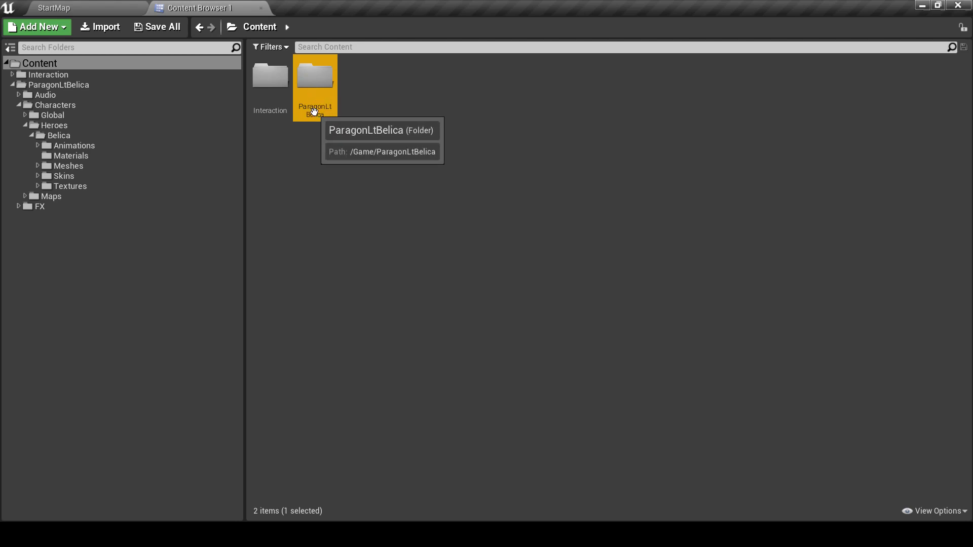
double_click(316, 88)
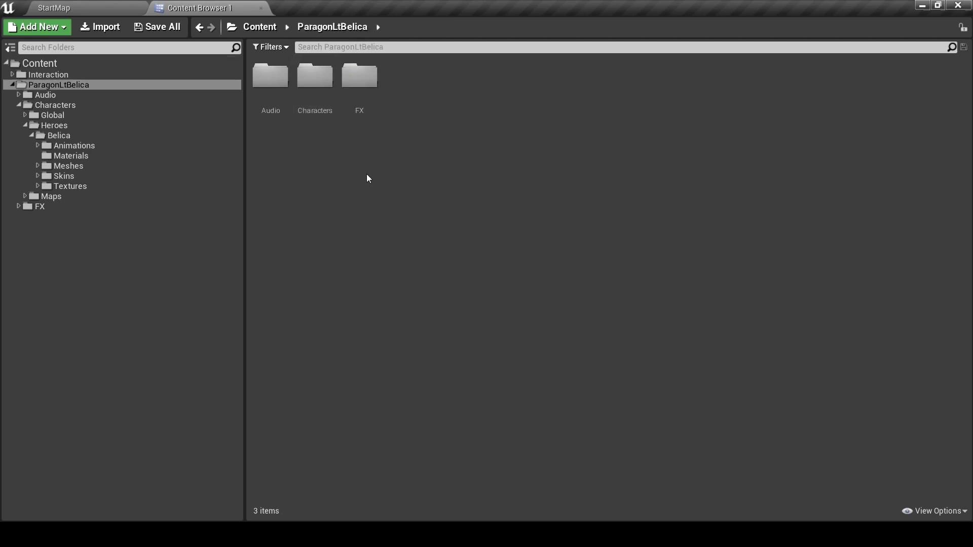
Navigate Characters > Heroes > Belica > Meshes and open the Belica skeletal mesh
double_click(315, 87)
double_click(316, 89)
left_click(278, 94)
double_click(278, 94)
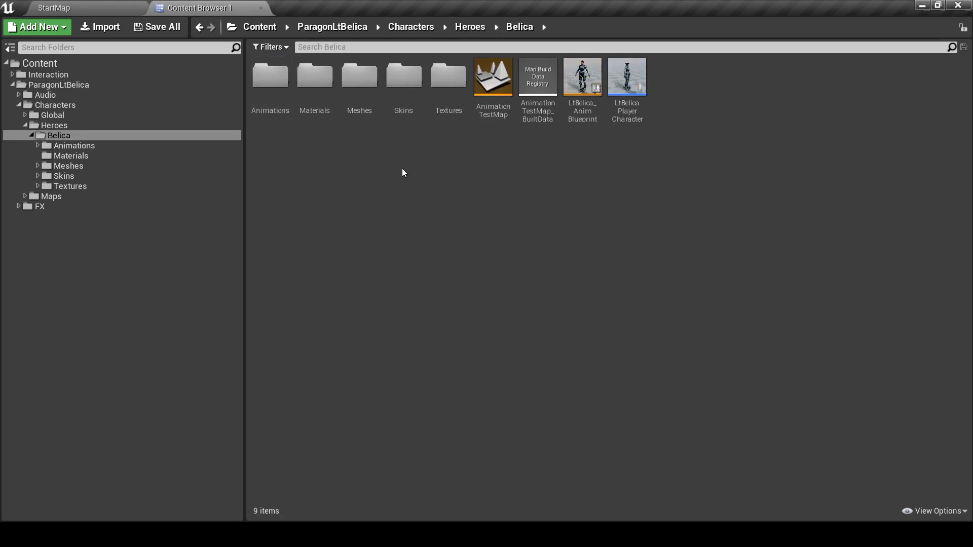
double_click(363, 97)
left_click(330, 84)
double_click(330, 83)
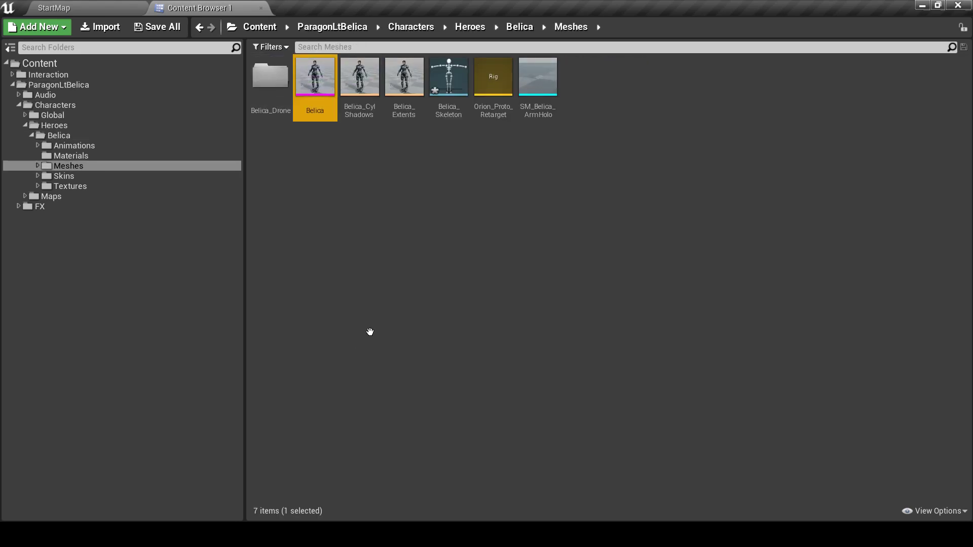
Set Character > Bones to None to hide the skeleton in the Belica preview
left_click(364, 83)
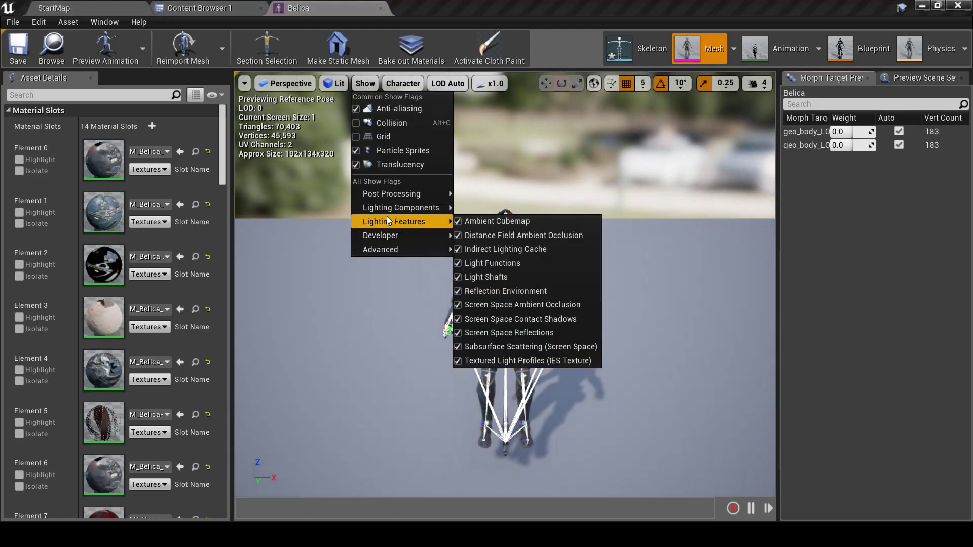
left_click(403, 83)
mouse_move(417, 136)
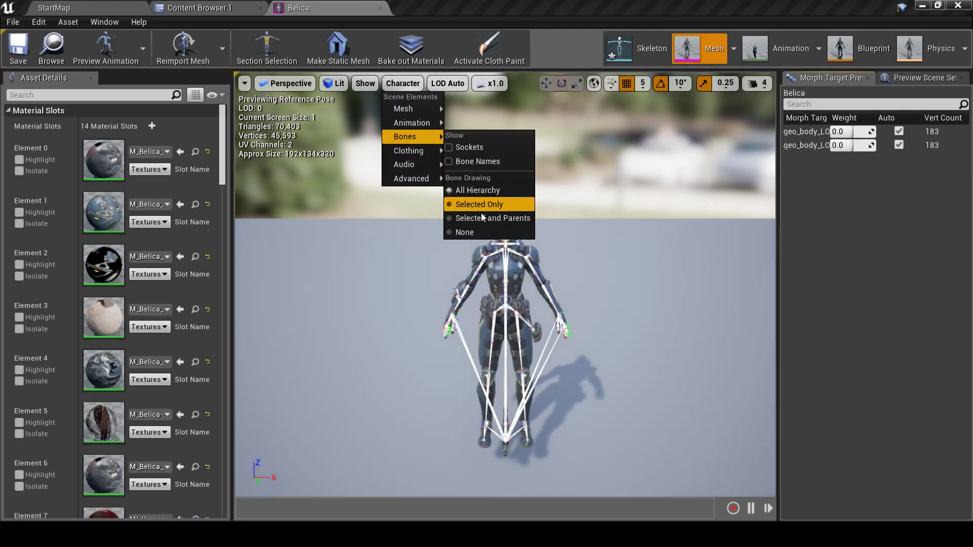
left_click(477, 233)
Inspect Belica from several angles, then browse material Element 4 to find M_Belica_Guns
right_click_drag(477, 233, 501, 223)
key("s")
mouse_move(449, 351)
right_mouse_down()
mouse_move(430, 349)
mouse_move(468, 330)
mouse_move(449, 351)
right_mouse_up()
key("w")
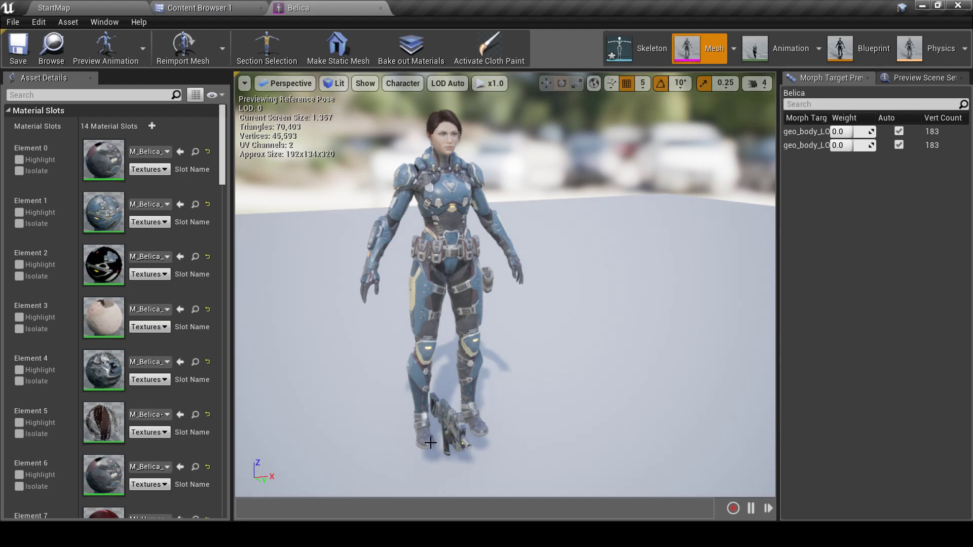
left_click_drag(436, 442, 446, 373)
right_click_drag(465, 330, 472, 306)
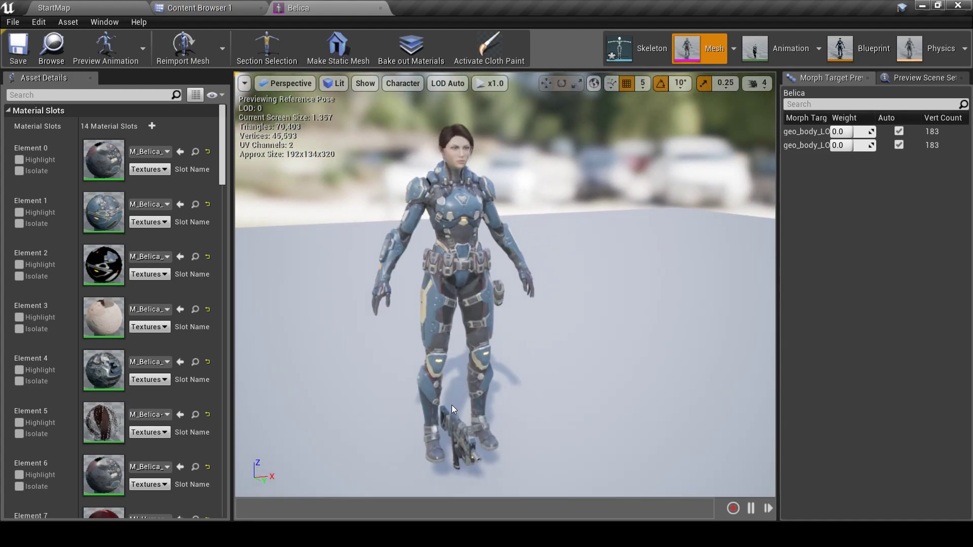
right_click_drag(443, 419, 448, 421)
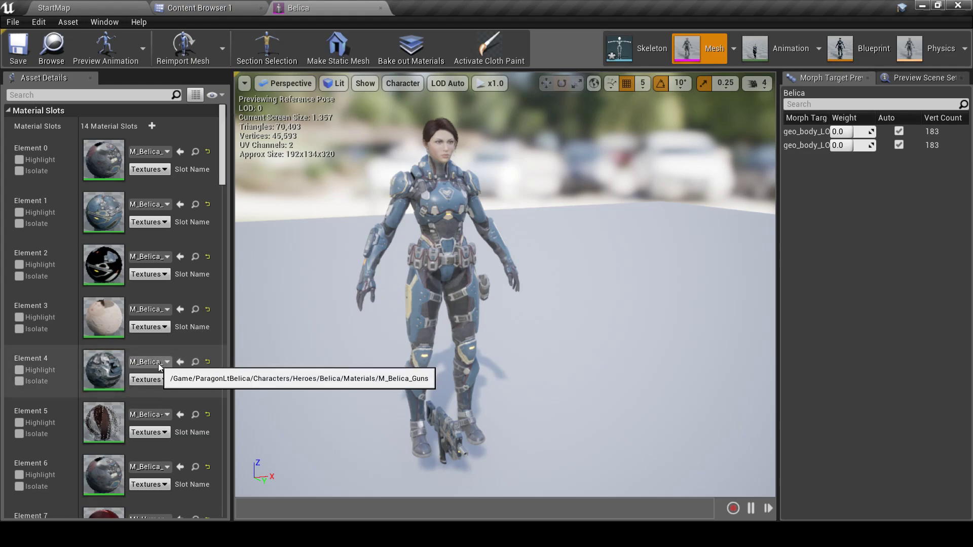
left_click(194, 362)
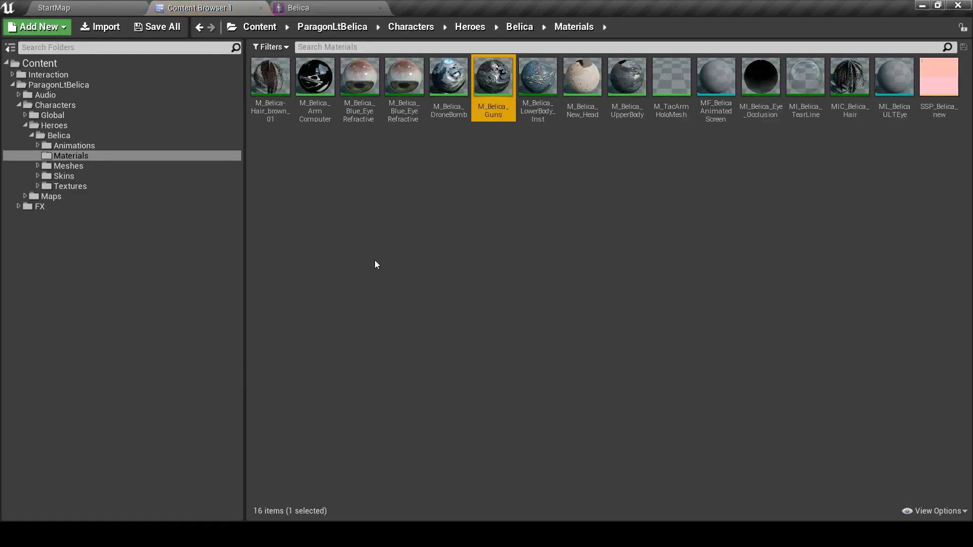
Open M_Belica_Guns and delete all of its expression nodes
double_click(483, 89)
scroll(439, 230, "down", 5)
left_click_drag(679, 364, 680, 363)
key("Delete")
scroll(564, 287, "up", 12)
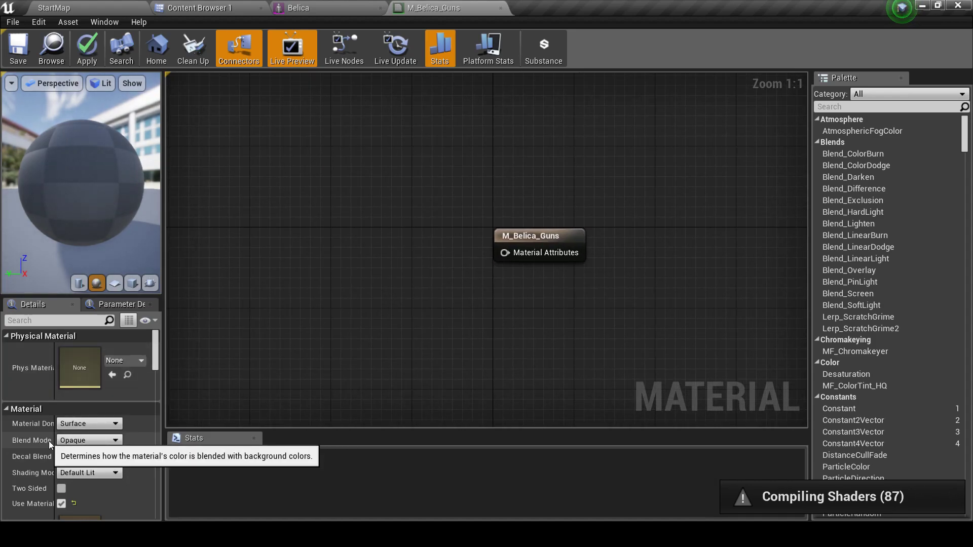
Set Blend Mode to Translucent and feed Material Attributes from a MatLayerBlend_OverrideOpacity node
left_click(115, 441)
left_click(97, 465)
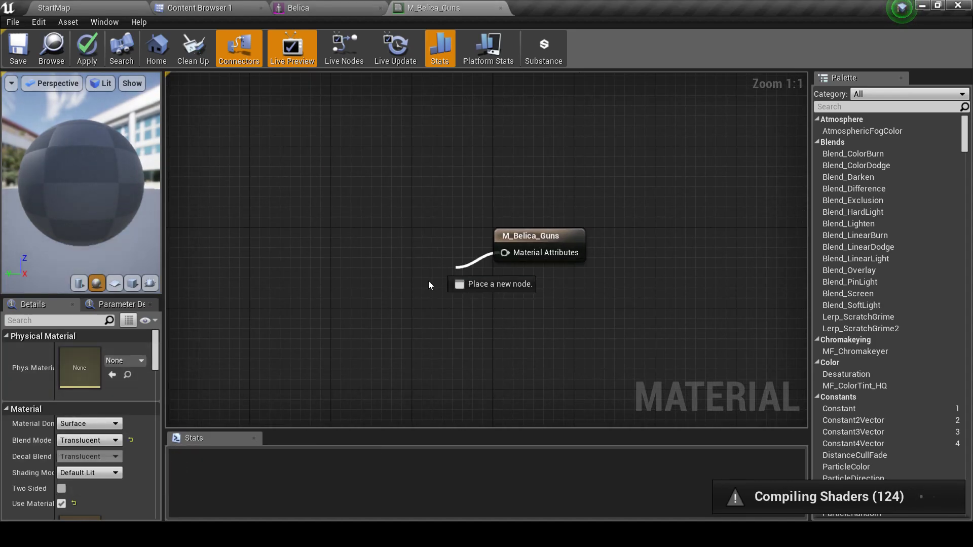
left_click_drag(455, 270, 414, 287)
type("opac")
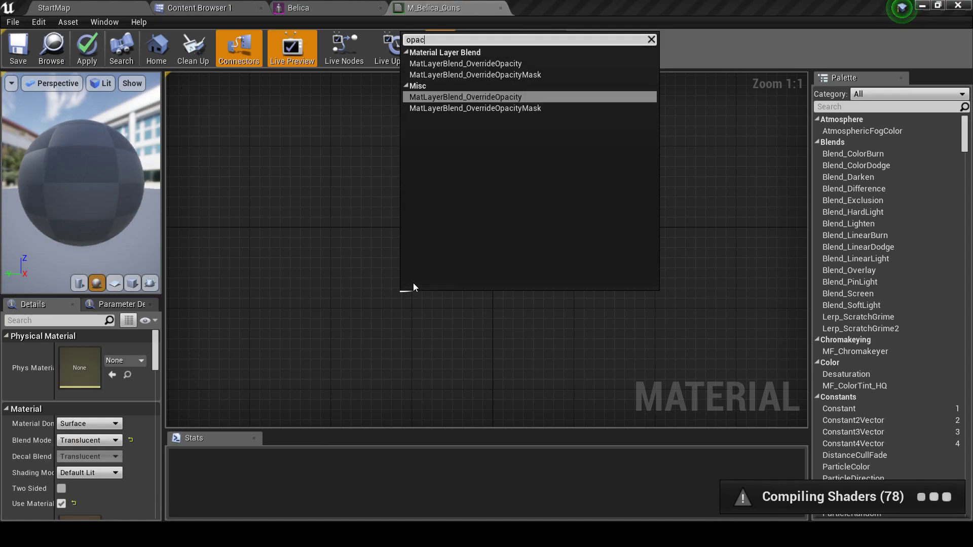
left_click(443, 97)
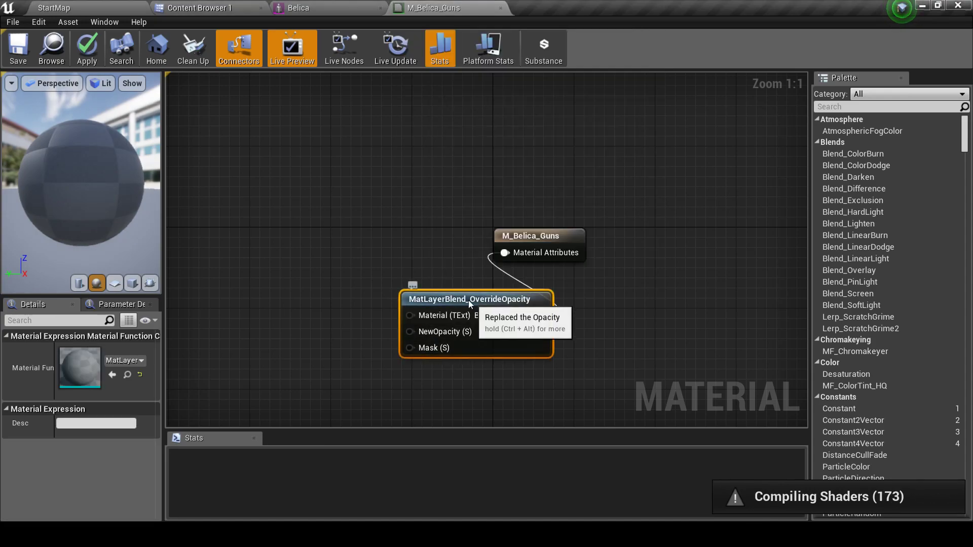
Wire a Constant 0 into NewOpacity and close the material editor
right_click_drag(383, 255, 526, 268)
left_click_drag(463, 279, 342, 290)
type("const")
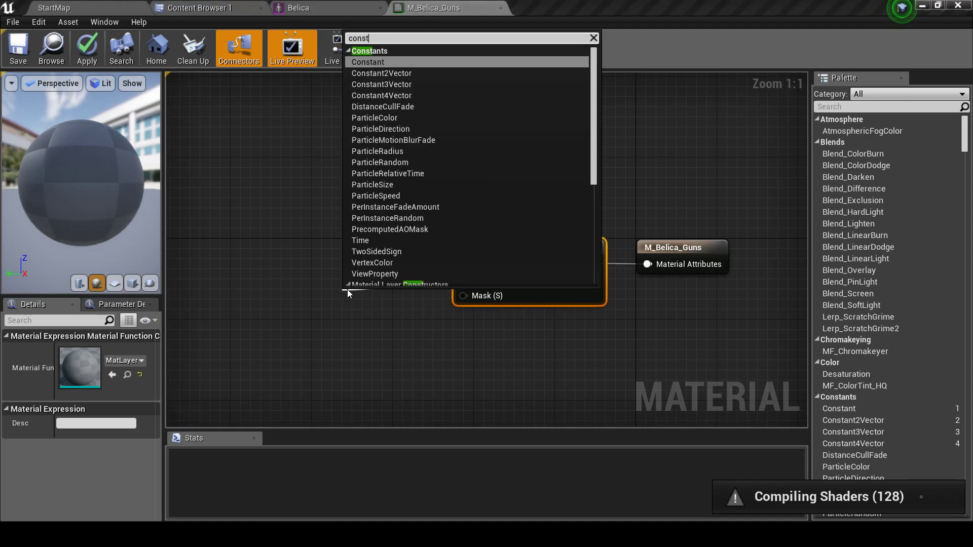
key("Return")
left_click_drag(351, 297, 382, 266)
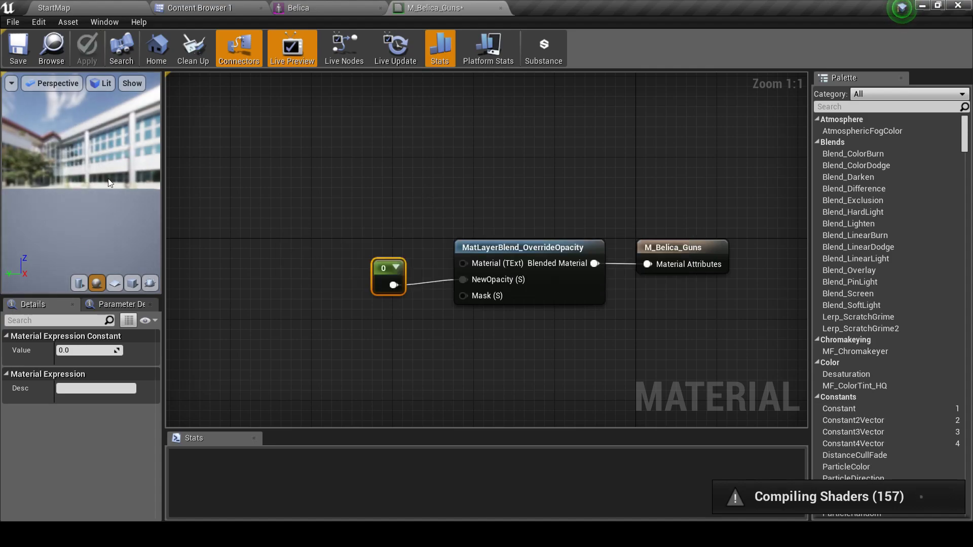
left_click(500, 7)
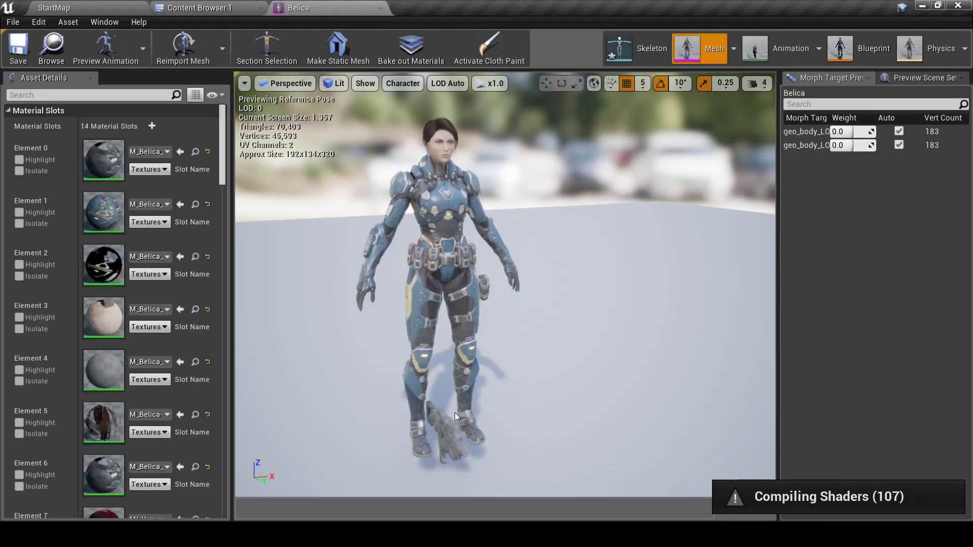
Orbit and frame Belica to confirm the gun is invisible, then close the editor and reopen Meshes
right_click_drag(420, 450, 701, 441)
key("f")
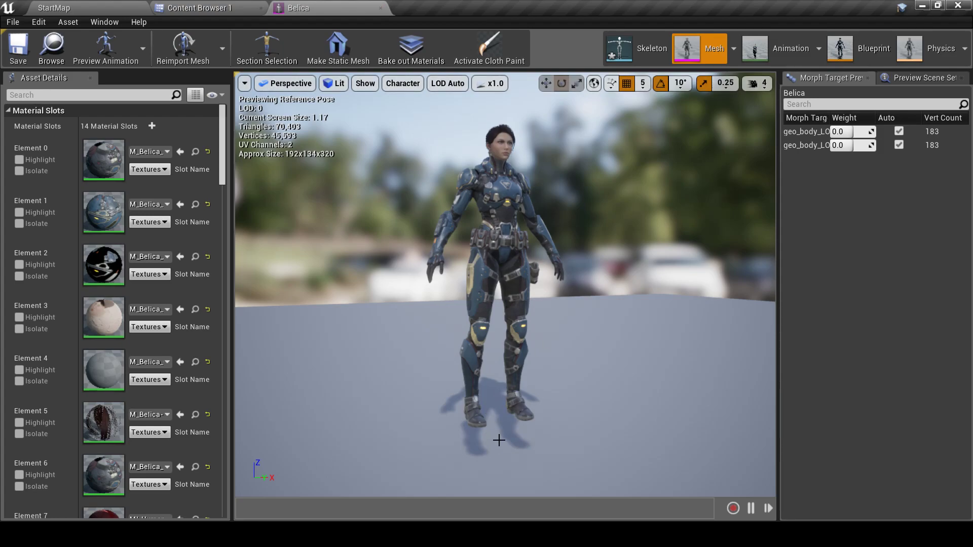
left_click(380, 8)
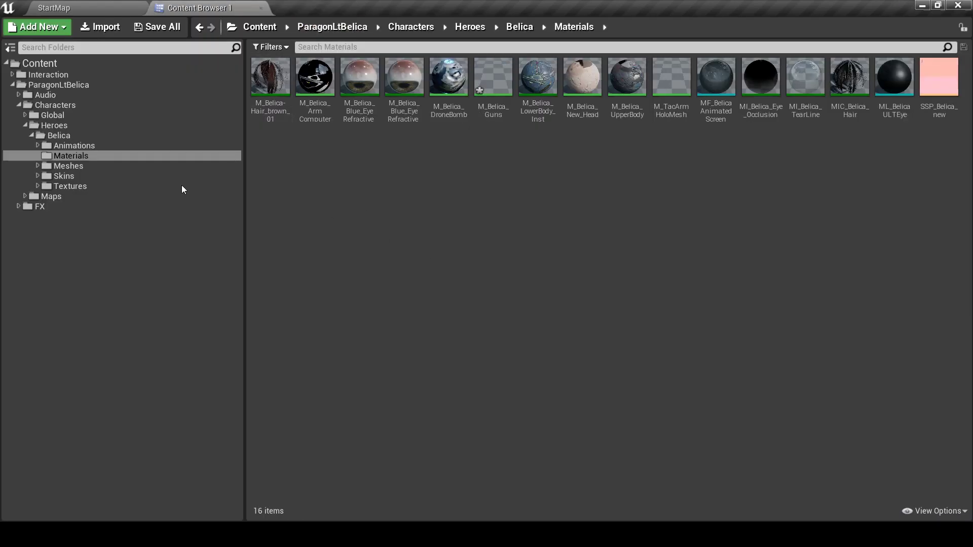
left_click(91, 166)
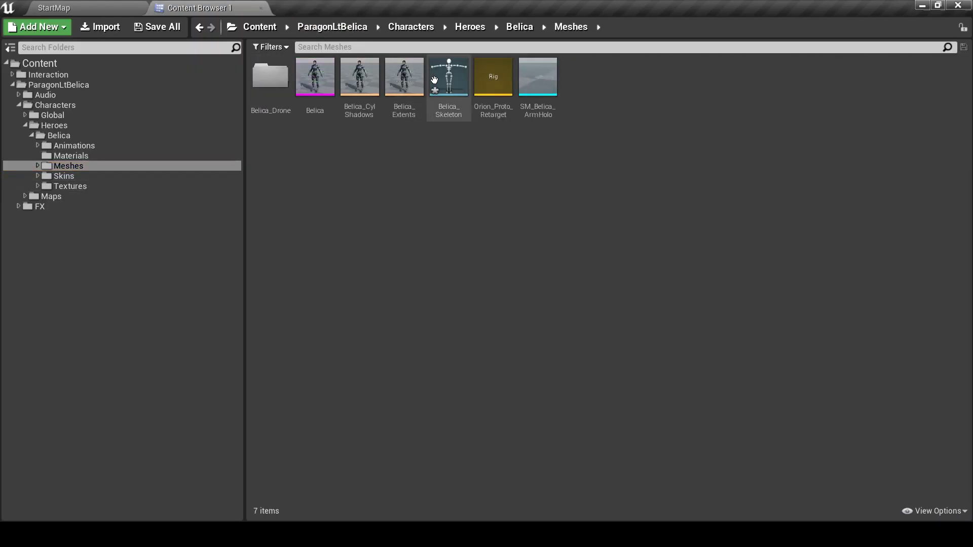
Open Belica_Skeleton and show the translation retargeting column in the Skeleton Tree
double_click(441, 85)
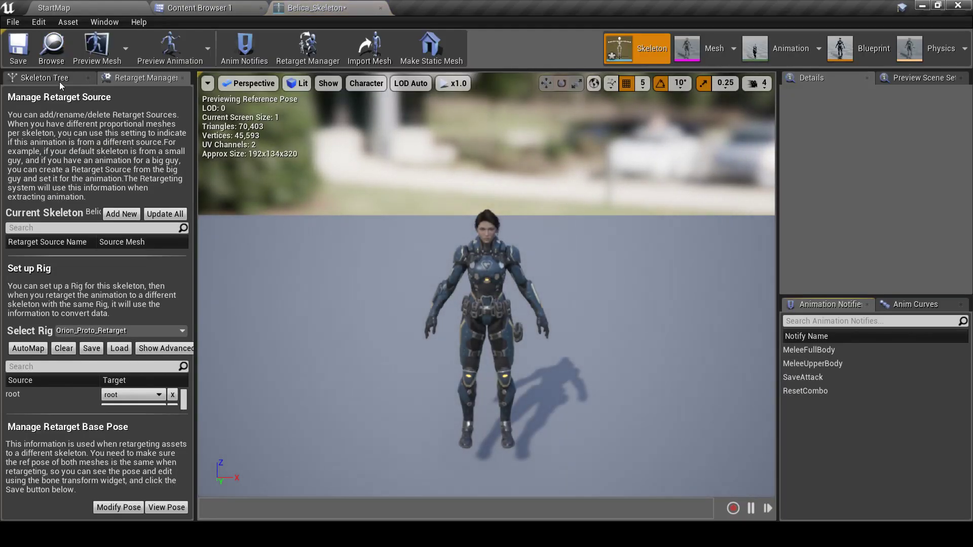
left_click(59, 79)
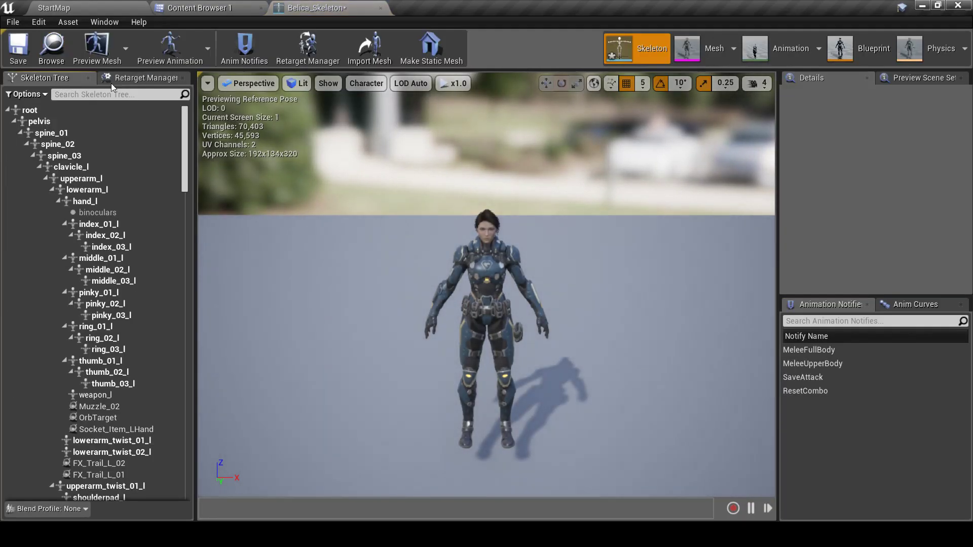
left_click(27, 94)
left_click(3, 84)
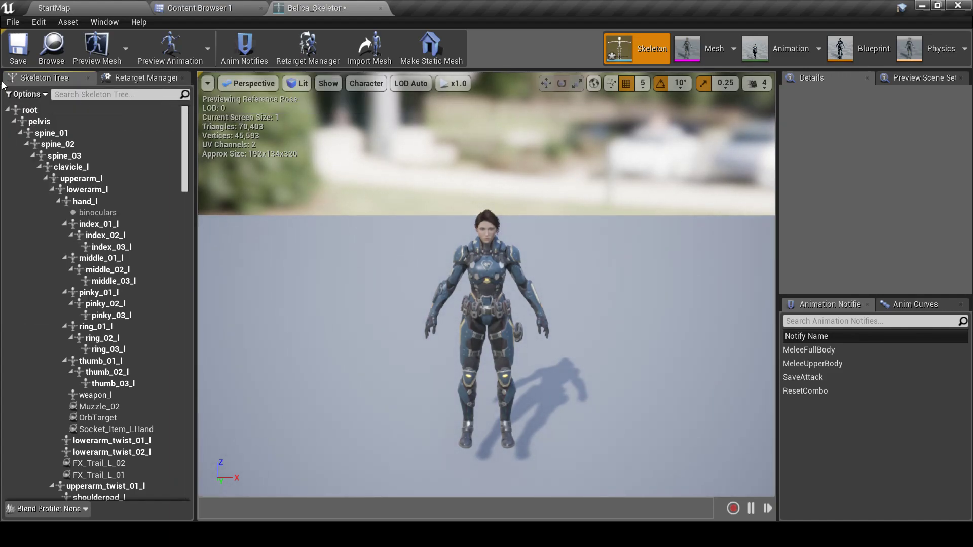
left_click(25, 94)
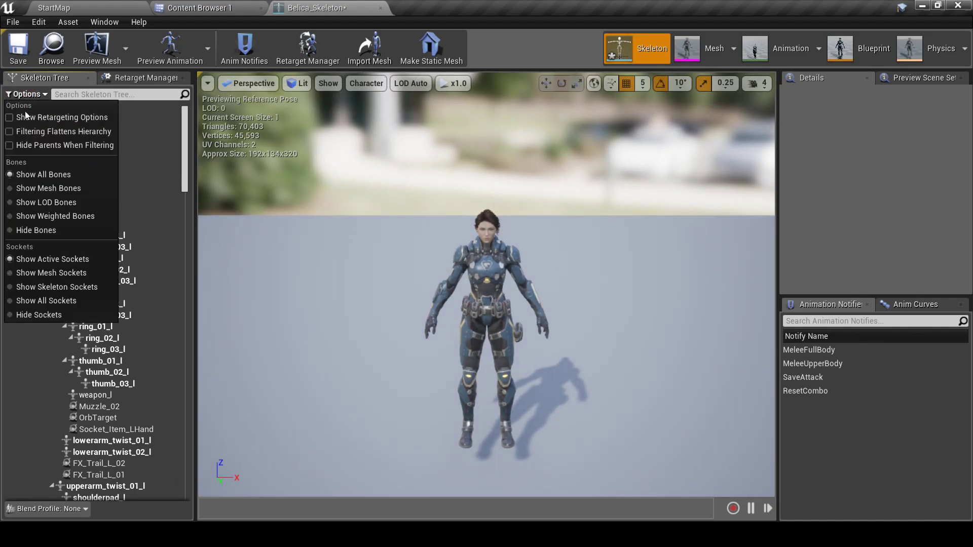
left_click(10, 118)
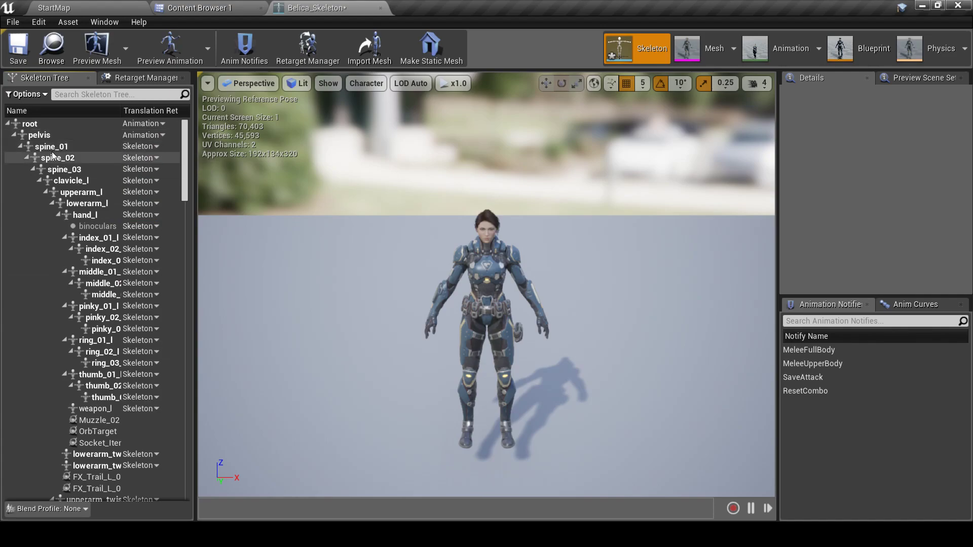
Recursively set spine_01 and its children to Skeleton translation retargeting
right_click(143, 148)
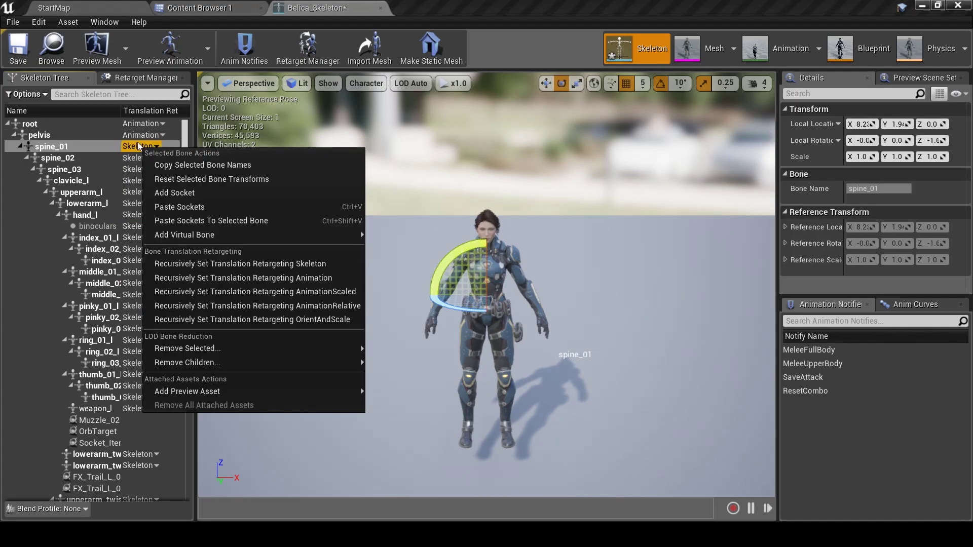
left_click(264, 263)
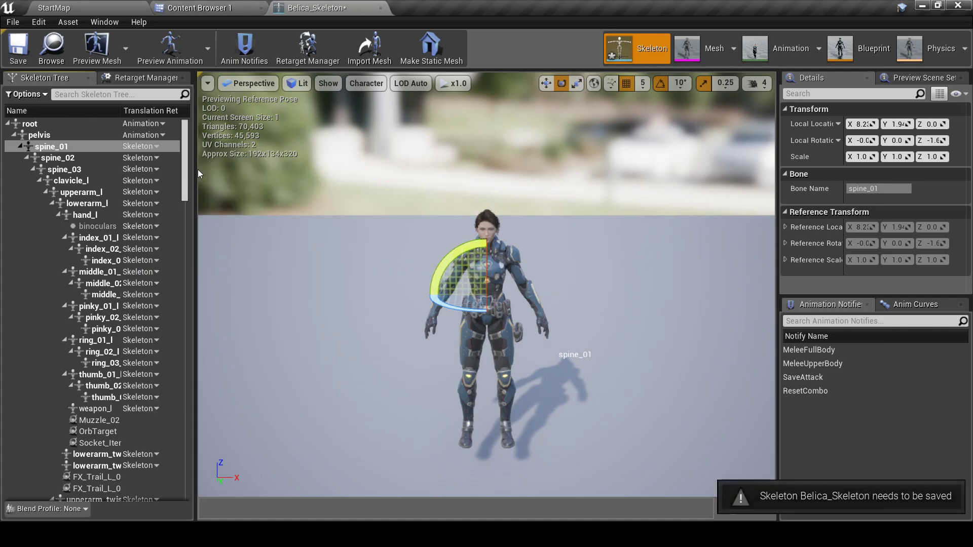
right_click(155, 148)
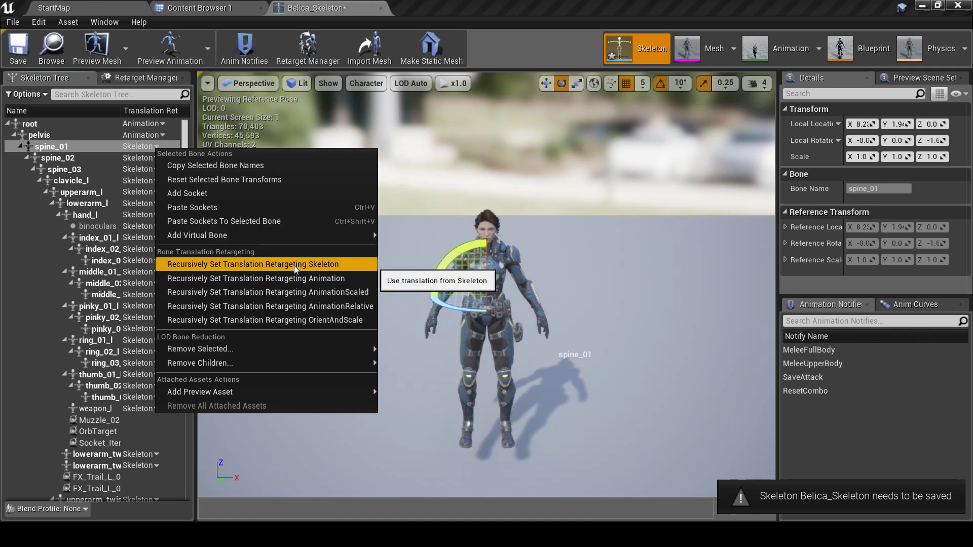
left_click_drag(189, 134, 209, 327)
scroll(139, 240, "down", 7)
scroll(163, 373, "up", 4)
scroll(157, 360, "down", 6)
scroll(174, 367, "down", 5)
Recursively set the thigh_l and thigh_r chains to Skeleton translation retargeting
right_click(139, 252)
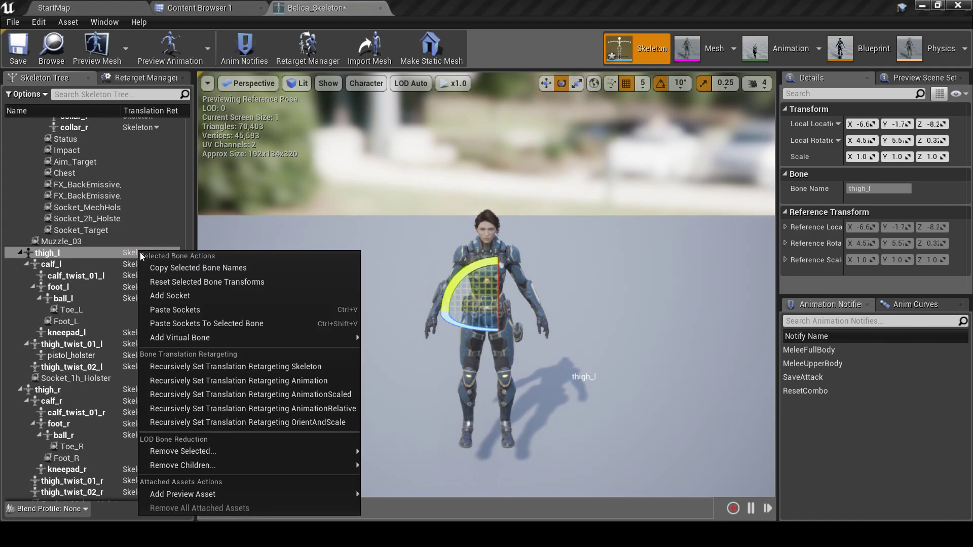
left_click(198, 368)
scroll(138, 364, "down", 4)
scroll(131, 302, "down", 2)
scroll(141, 254, "up", 2)
right_click(141, 254)
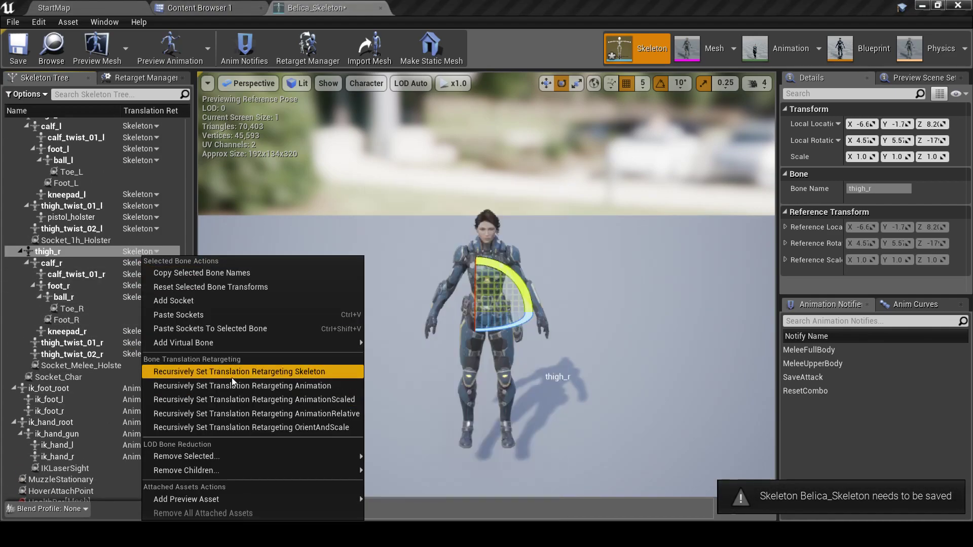
left_click(218, 371)
left_click_drag(183, 466, 198, 125)
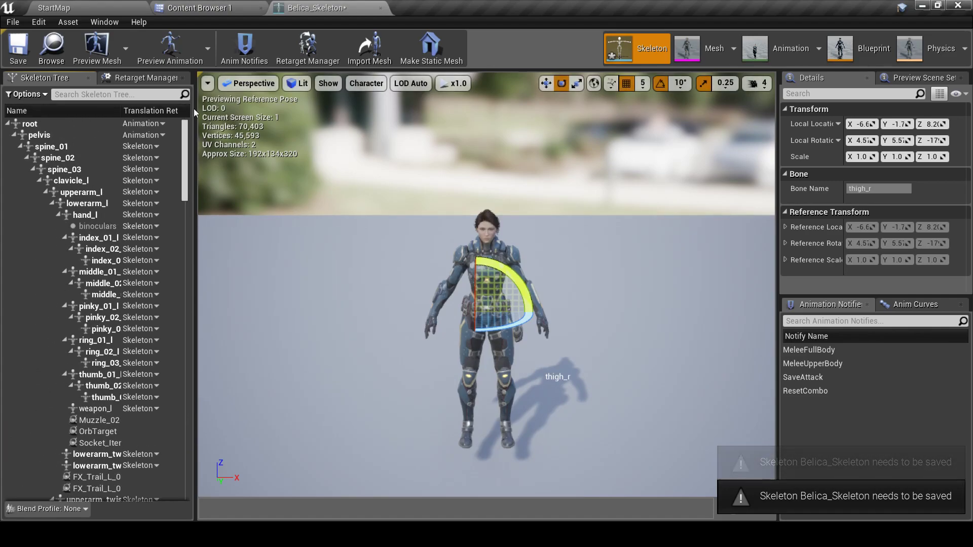
Assign the Humanoid rig to Belica_Skeleton in the Retarget Manager
left_click(113, 79)
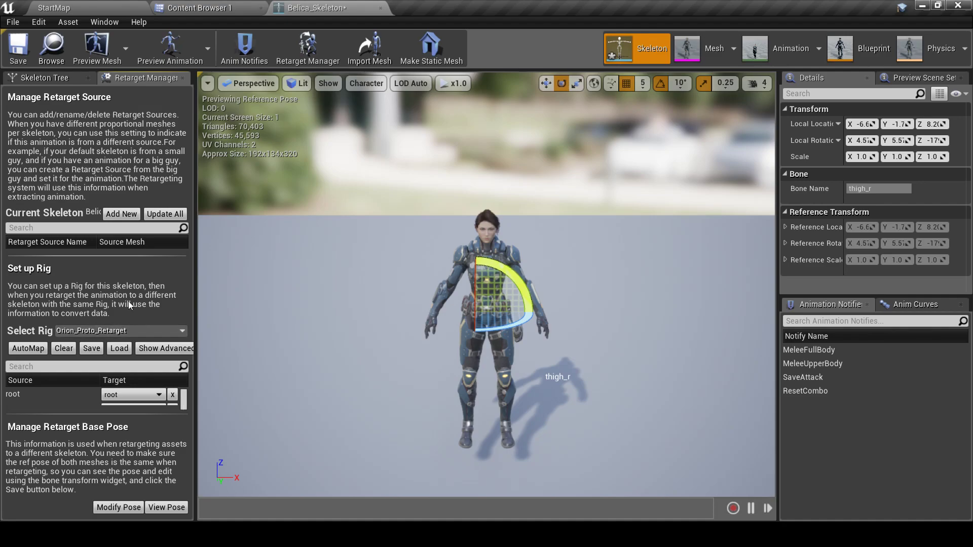
left_click(82, 331)
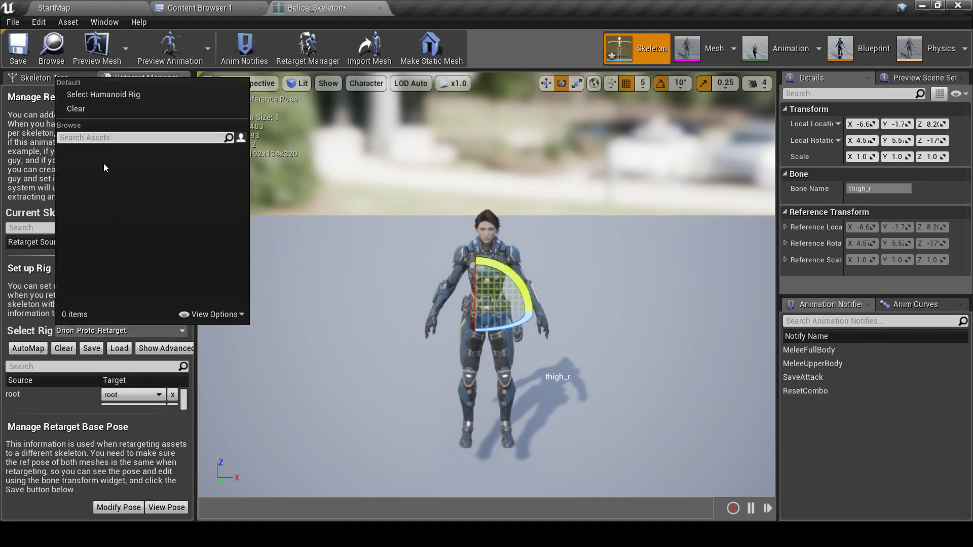
left_click(93, 94)
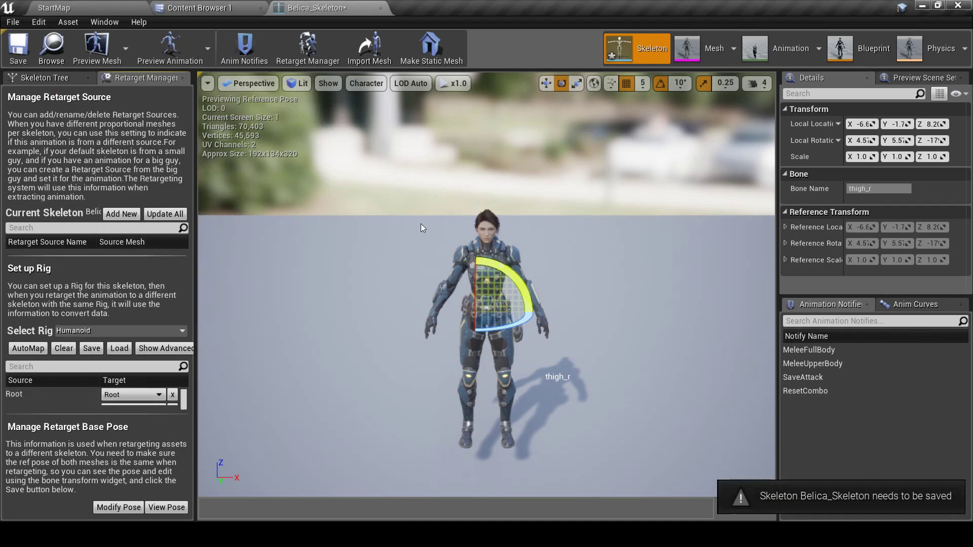
Open UE4_Mannequin_Skeleton from Interaction/Characters/UE4Mannequin/Meshes and check it uses the Humanoid rig
left_click(189, 6)
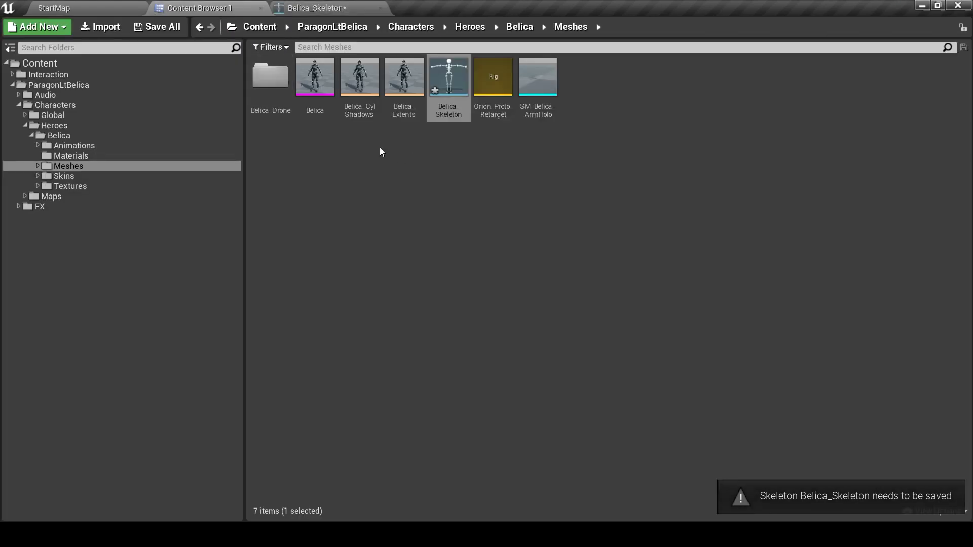
left_click(53, 75)
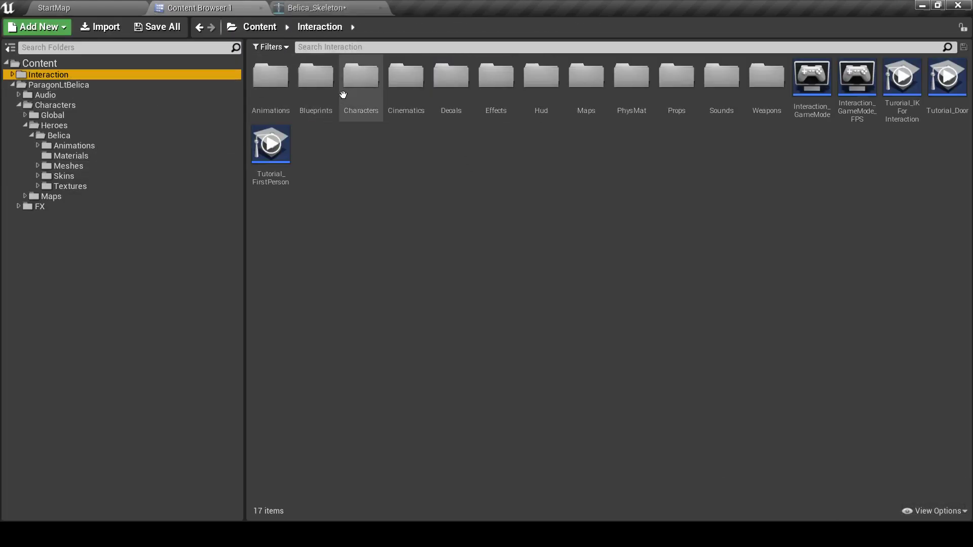
double_click(359, 95)
double_click(437, 99)
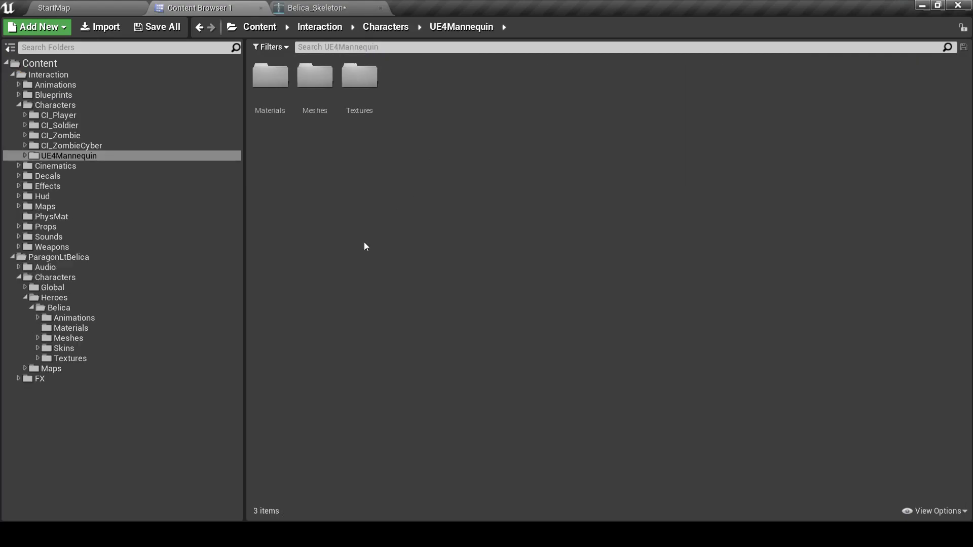
double_click(315, 82)
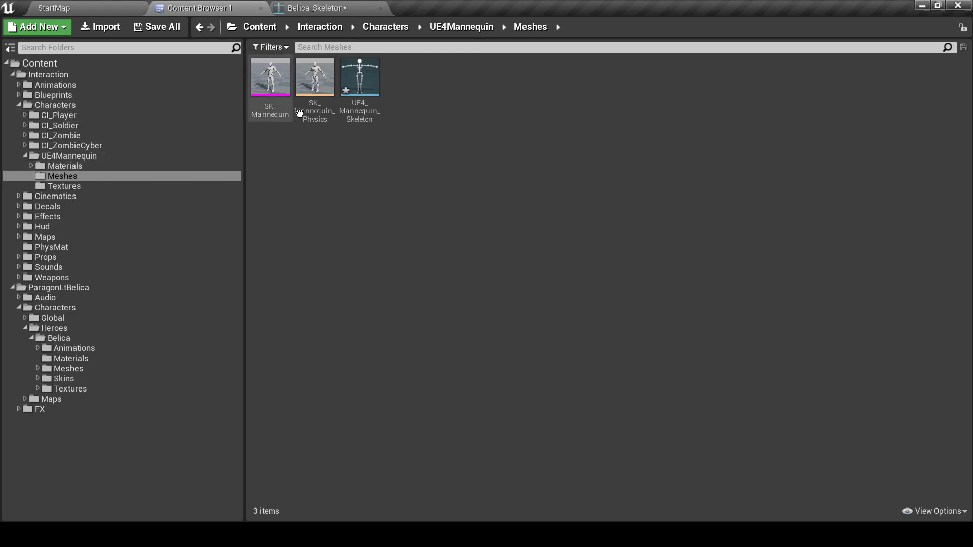
double_click(359, 77)
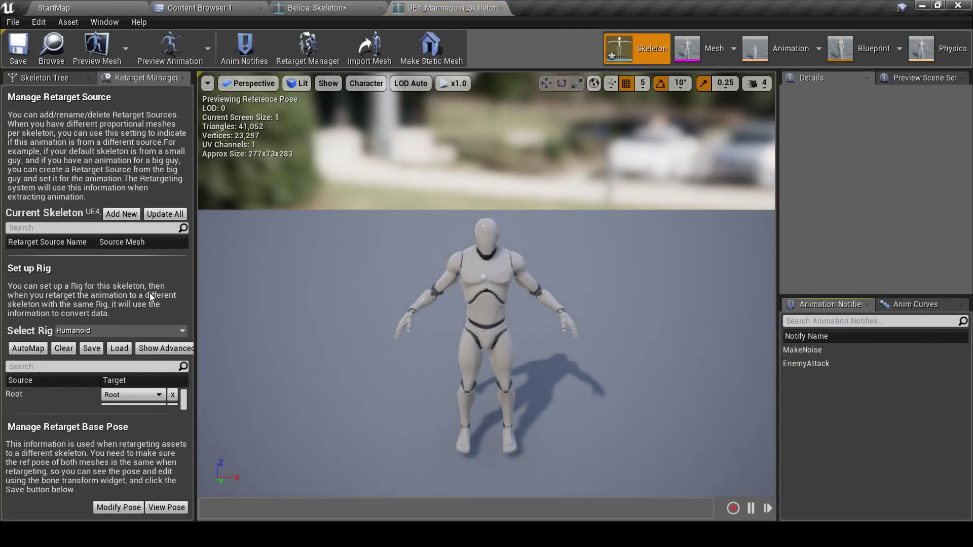
left_click(145, 329)
left_click(102, 108)
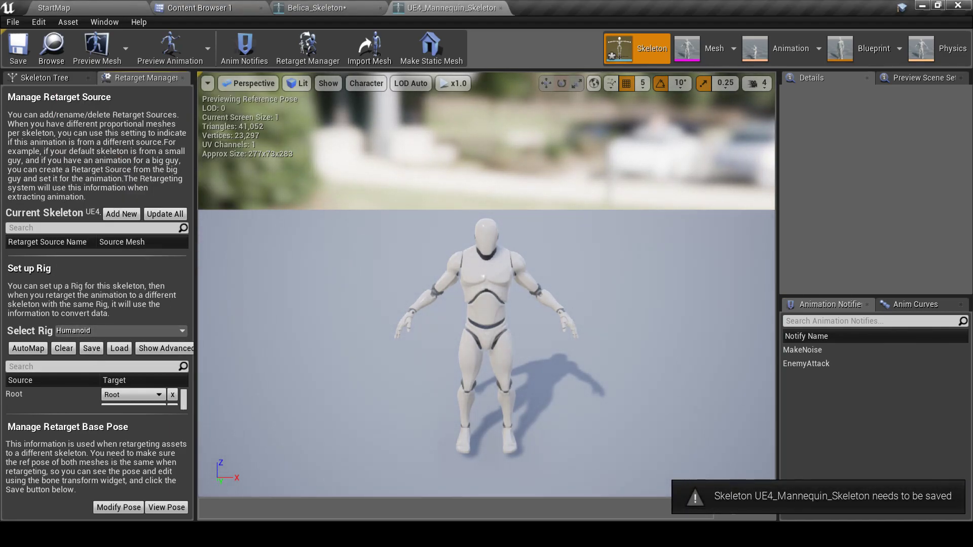
mouse_move(542, 314)
right_mouse_down()
mouse_move(537, 353)
mouse_move(539, 314)
mouse_move(508, 309)
mouse_move(550, 320)
mouse_move(527, 321)
mouse_move(538, 289)
mouse_move(546, 309)
right_mouse_up()
key("w")
Switch between Belica_Skeleton and UE4_Mannequin_Skeleton, orbiting each to compare their reference poses
left_click(334, 8)
key("w")
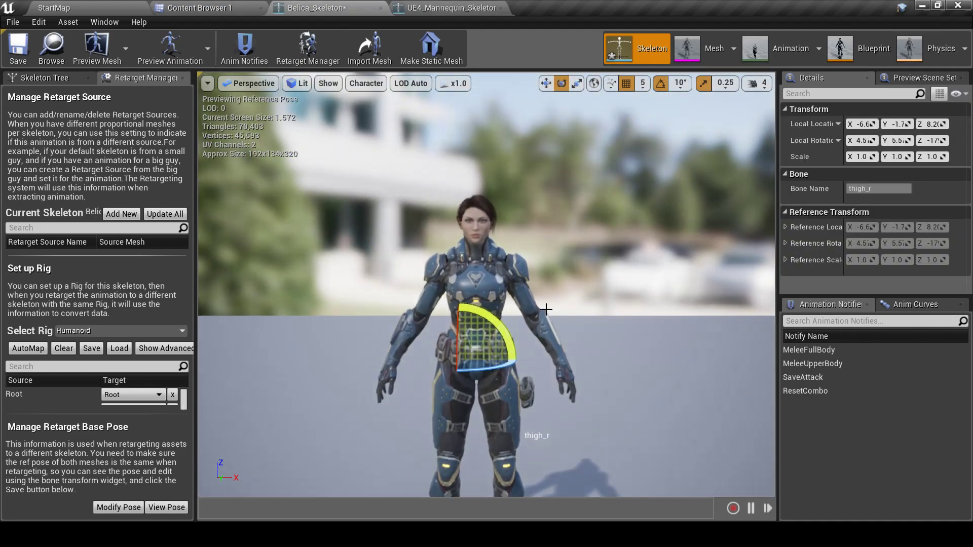
middle_click_drag(546, 309, 548, 355)
left_click(450, 7)
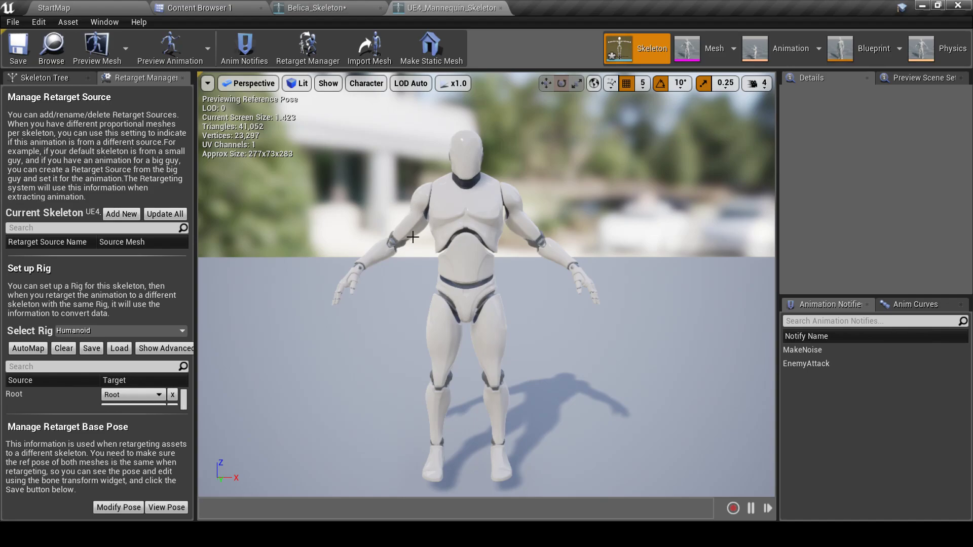
right_click_drag(446, 203, 388, 203)
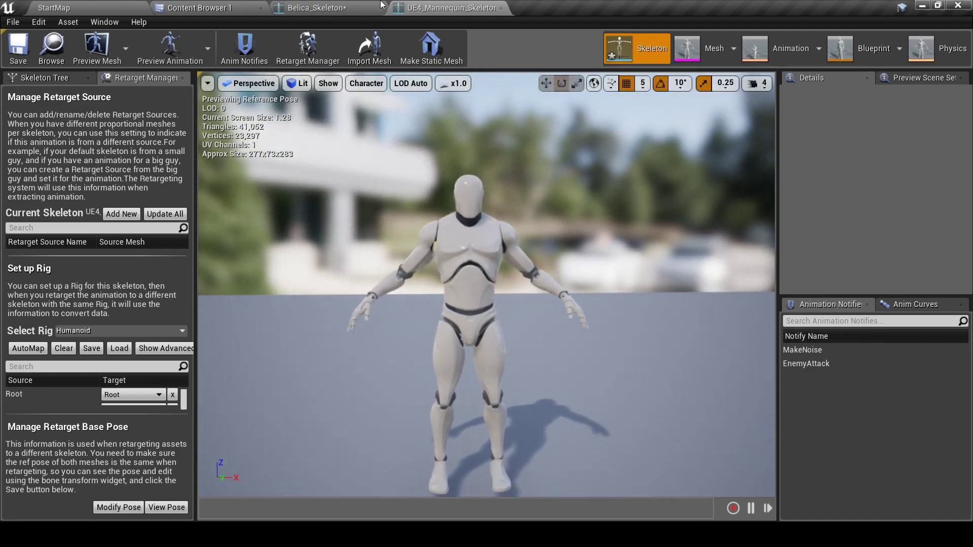
left_click(361, 7)
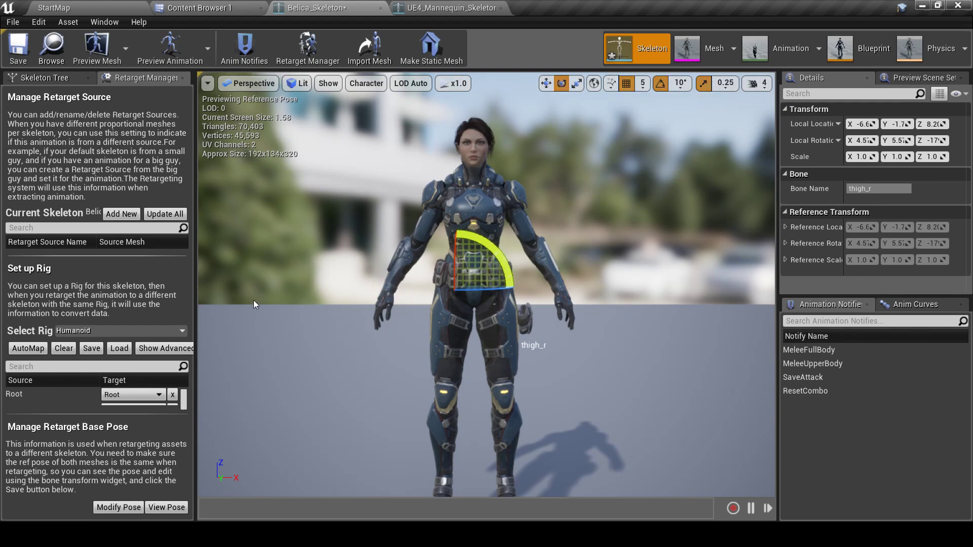
left_click(393, 6)
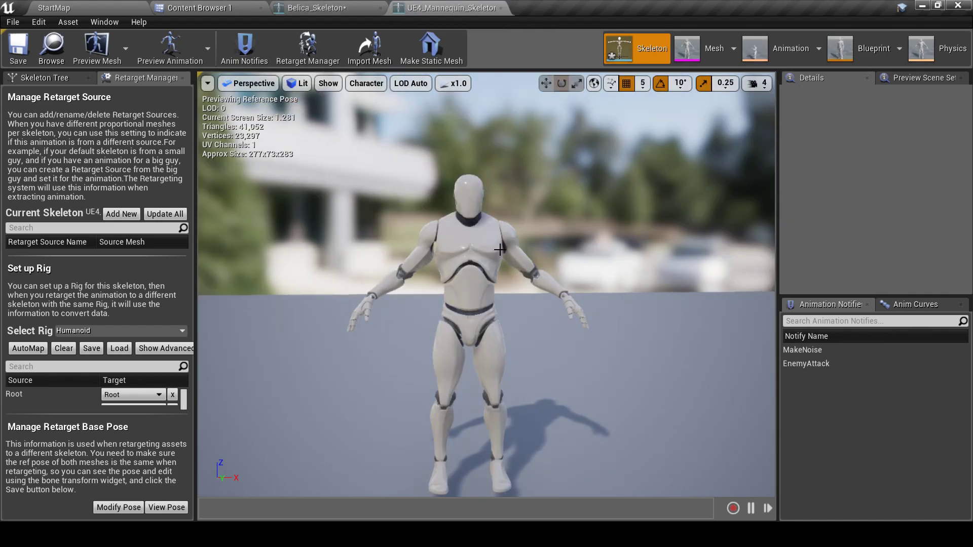
left_click(322, 7)
left_click(366, 83)
Show Belica's All Hierarchy bones and raise upperarm_l about 20 degrees
mouse_move(369, 137)
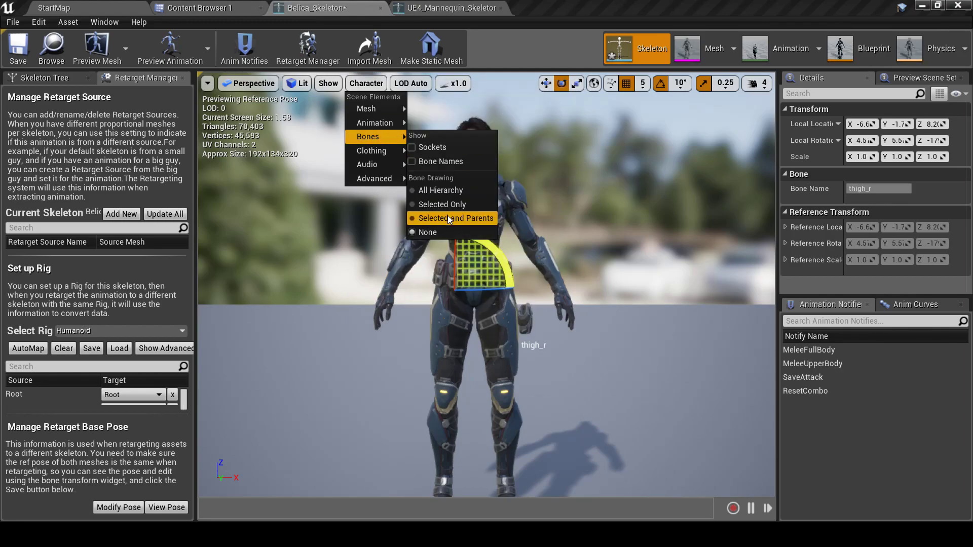
left_click(440, 190)
left_click(45, 77)
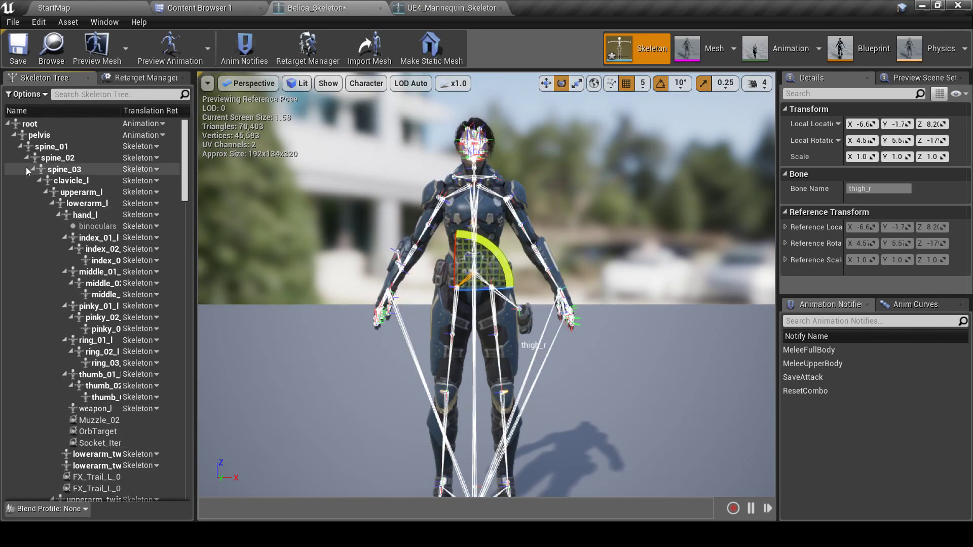
left_click(81, 192)
right_click_drag(575, 252, 573, 249)
left_click_drag(488, 255, 522, 284)
After checking the mannequin's pose, rotate upperarm_r by about -30 degrees
left_click(441, 8)
left_click(350, 8)
left_click_drag(494, 258, 494, 258)
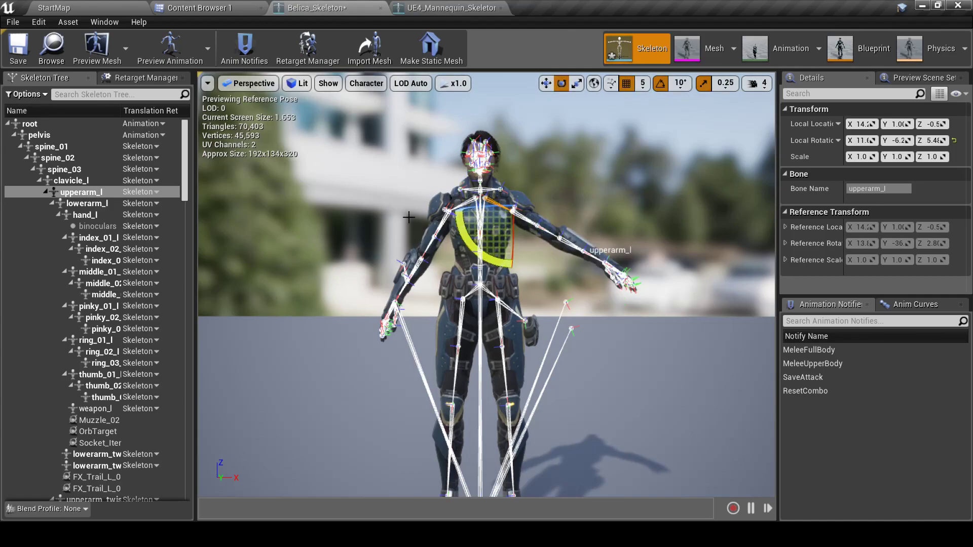
scroll(101, 299, "down", 3)
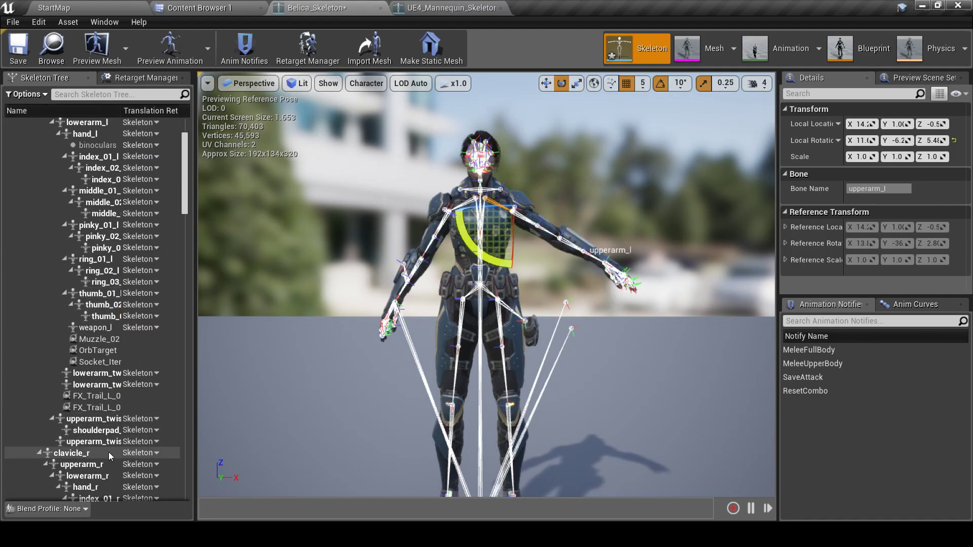
left_click(98, 465)
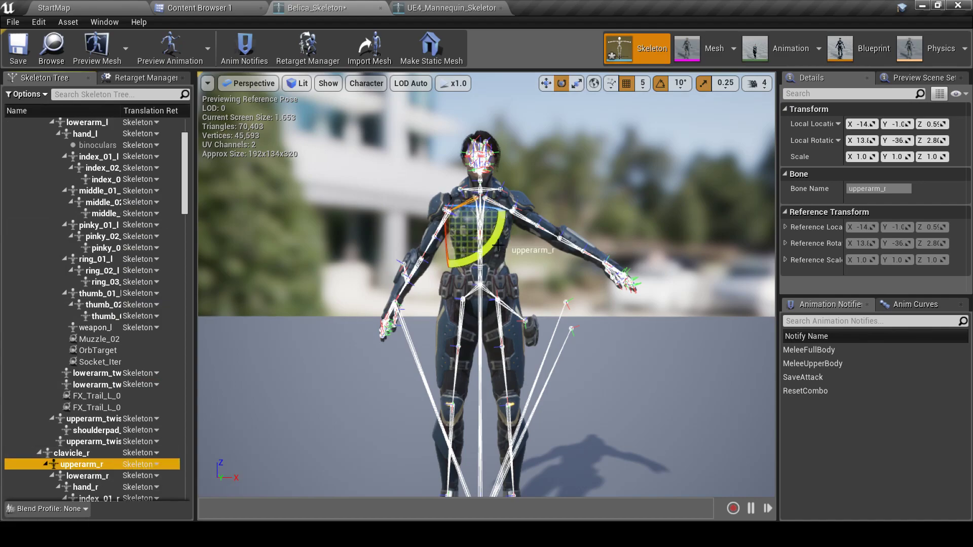
left_click_drag(497, 225, 493, 254)
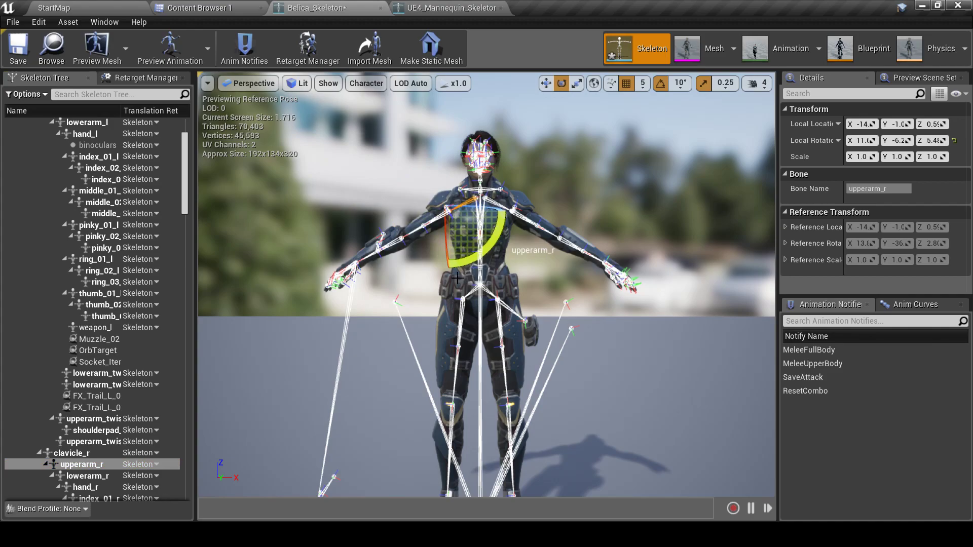
right_click_drag(419, 280, 545, 337)
scroll(31, 266, "up", 3)
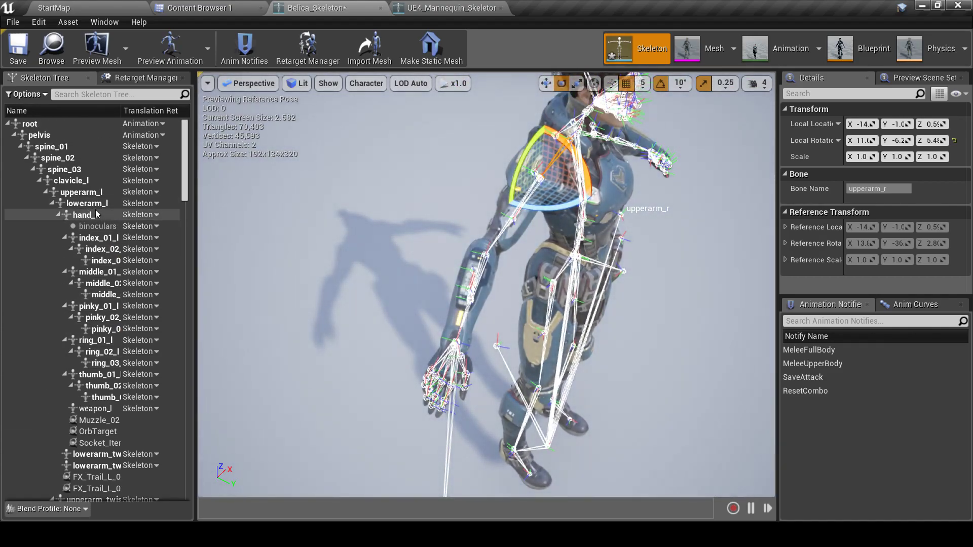
Rotate Belica's right forearm (lowerarm_r) by about -20 degrees
left_click(86, 204)
scroll(94, 300, "down", 8)
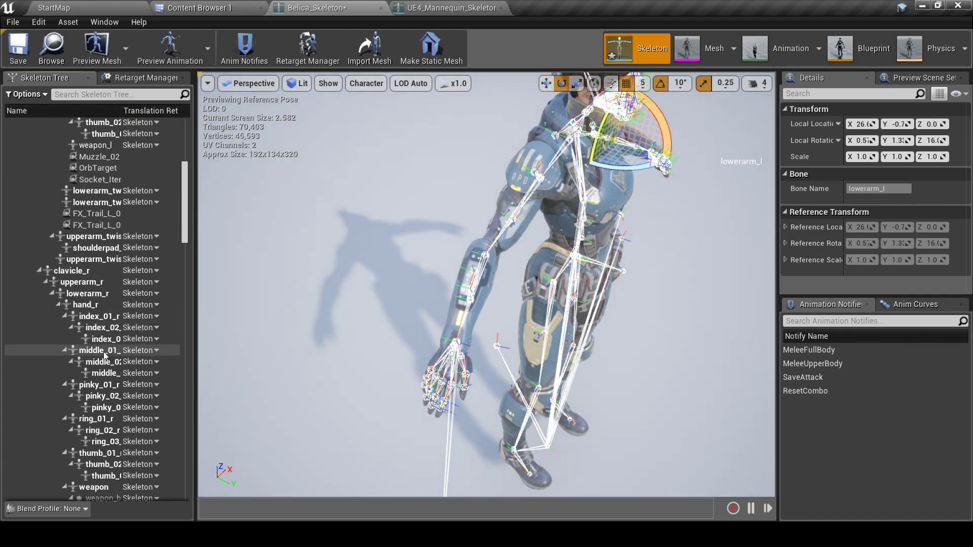
left_click(93, 296)
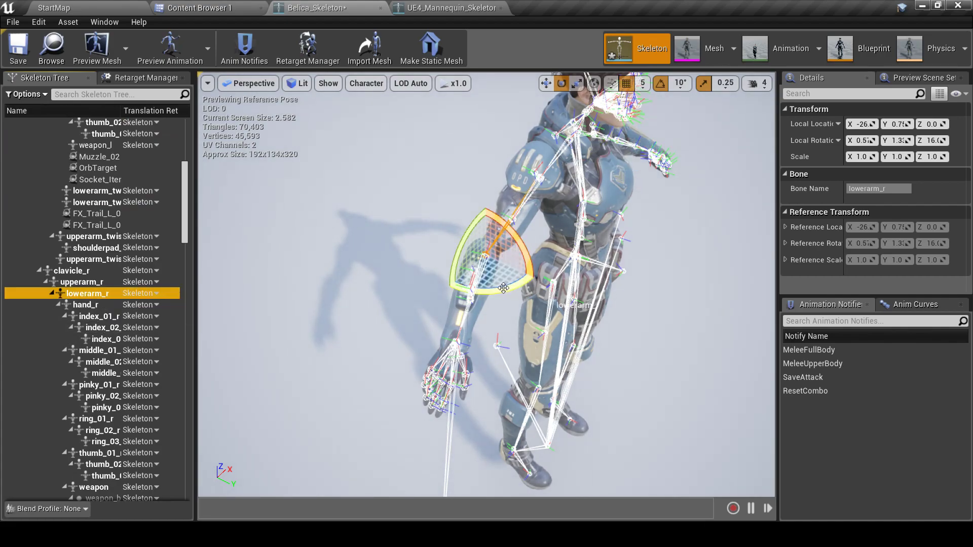
left_click_drag(510, 289, 532, 279)
Study the mannequin's right arm and hand from several angles for comparison
left_click(421, 10)
right_click_drag(487, 243, 547, 274)
key("w")
right_click_drag(486, 274, 504, 324)
key("s")
key("w")
key("s")
key("d")
right_click_drag(538, 294, 549, 320)
key("d")
Back on Belica, rotate the left forearm (lowerarm_l) by about 30 degrees
left_click(355, 7)
right_click_drag(456, 254, 259, 335)
key("d")
key("a")
key("d")
key("w")
left_click(550, 337)
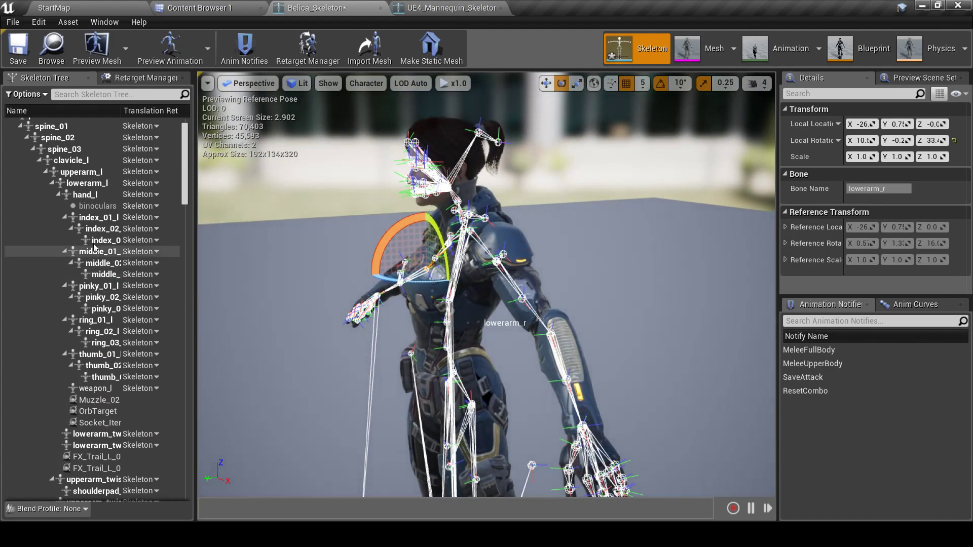
left_click_drag(532, 351, 545, 378)
right_click_drag(559, 323, 709, 319)
Set Belica's viewport to draw only the selected bone and its parents
key("a")
key("s")
key("w")
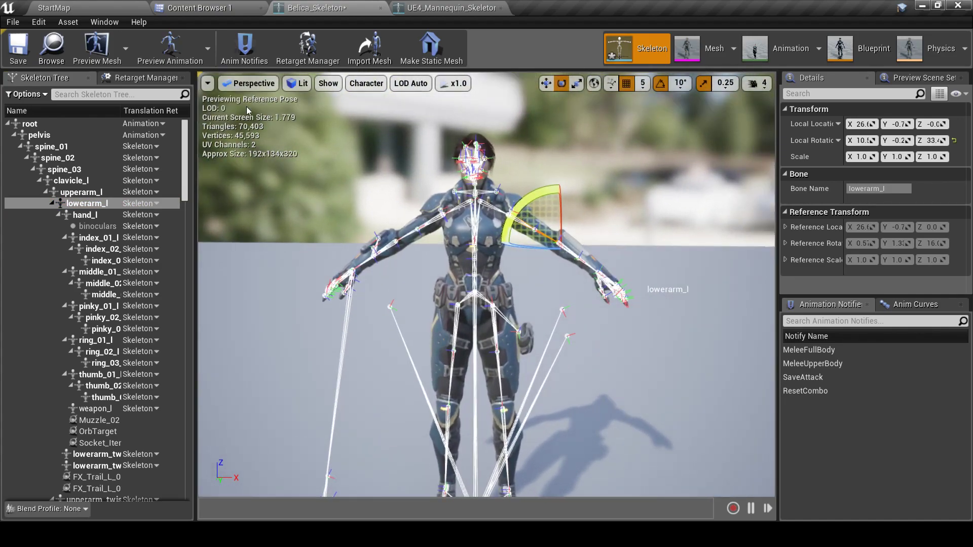
left_click(369, 84)
mouse_move(375, 137)
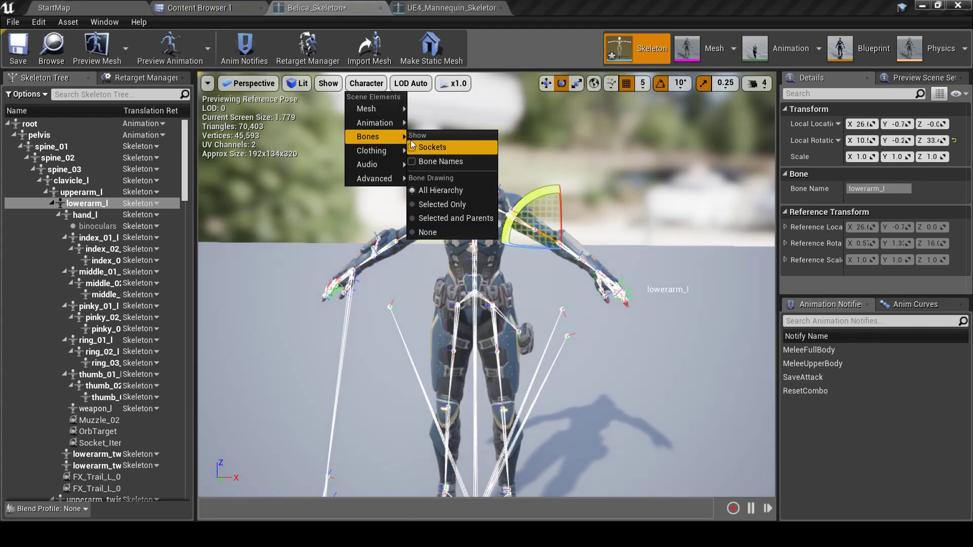
left_click(440, 219)
Compare the mannequin and Belica skeletons, then save Belica_Skeleton
left_click(455, 7)
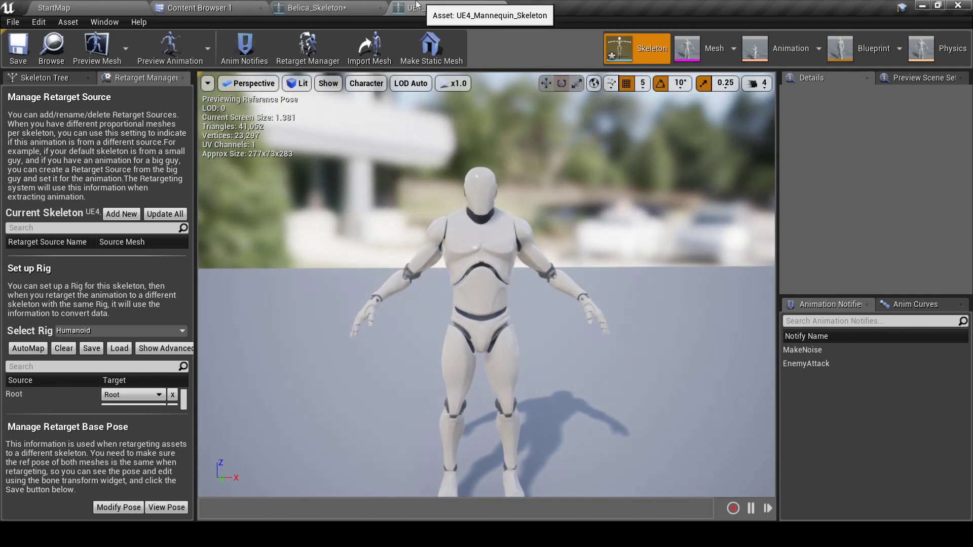
left_click(322, 7)
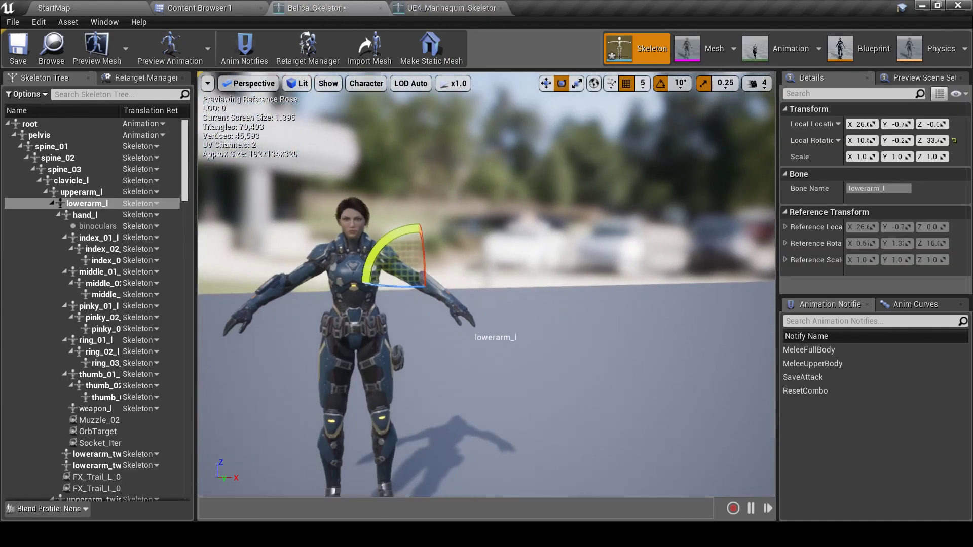
left_click(455, 8)
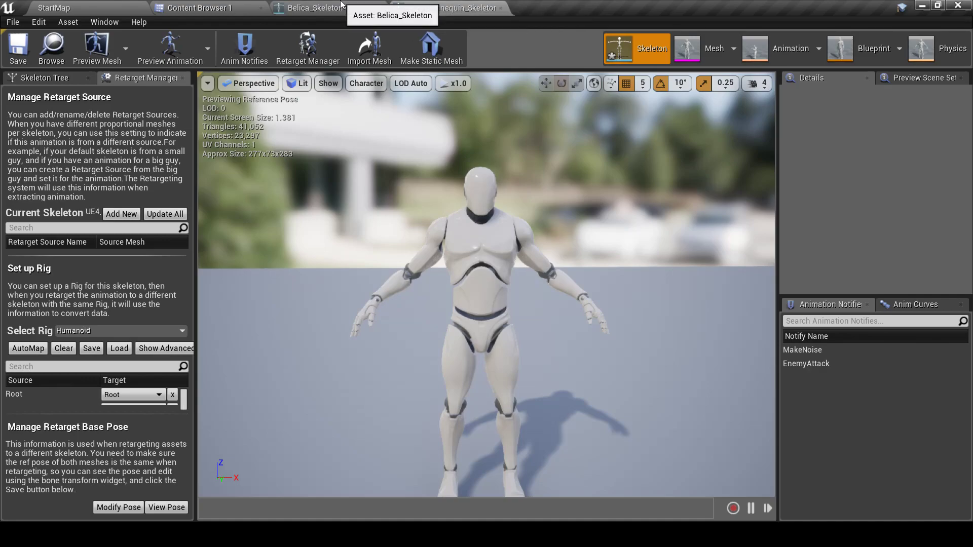
left_click(341, 4)
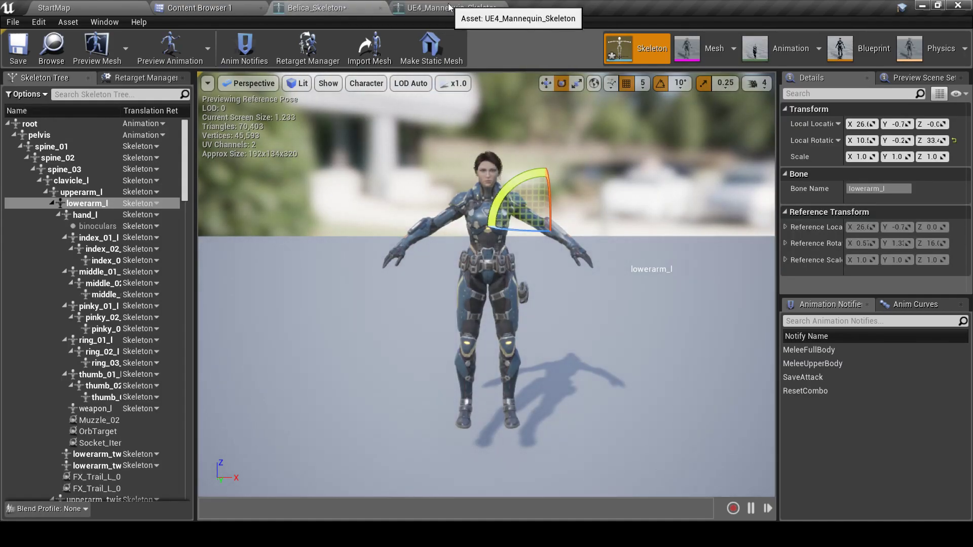
left_click(16, 50)
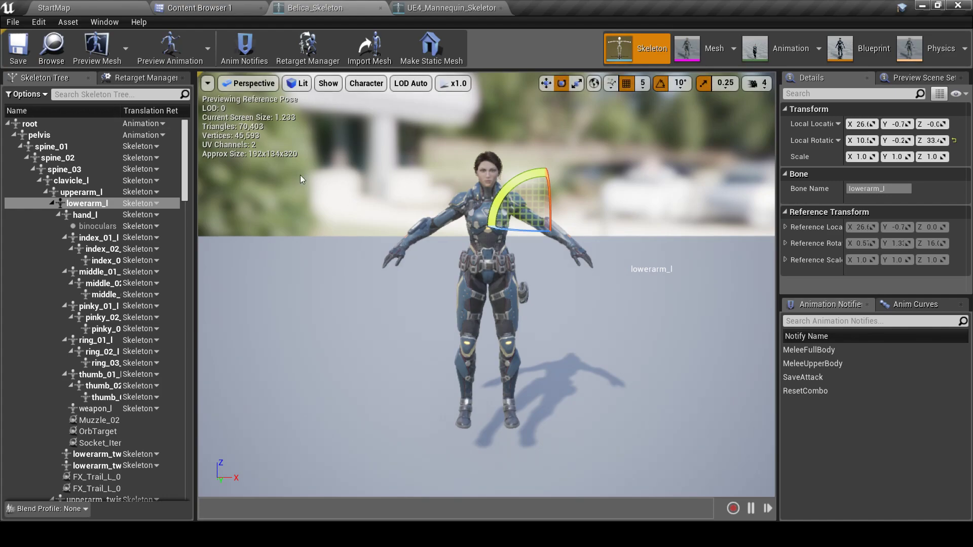
In the Retarget Manager, use Belica's current pose as her retarget base pose
left_click(141, 78)
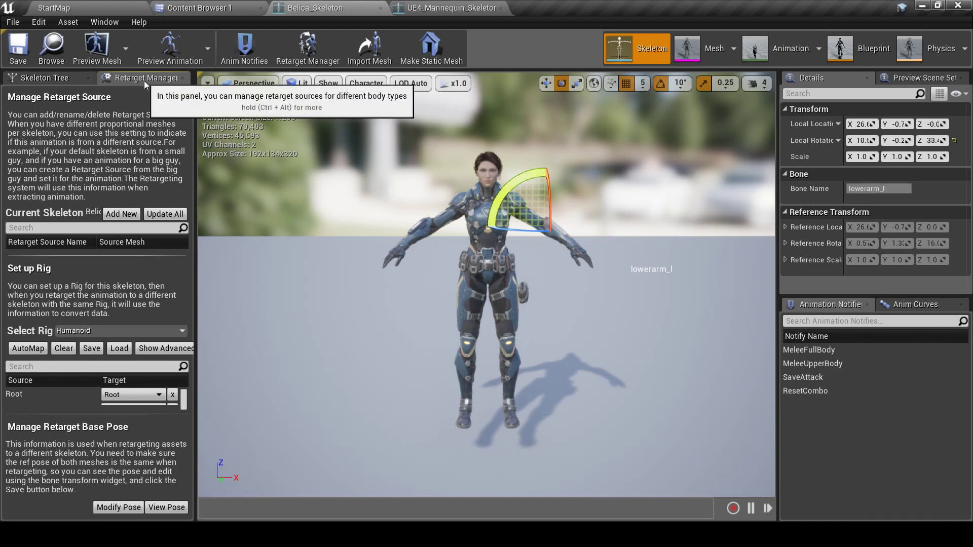
left_click(107, 510)
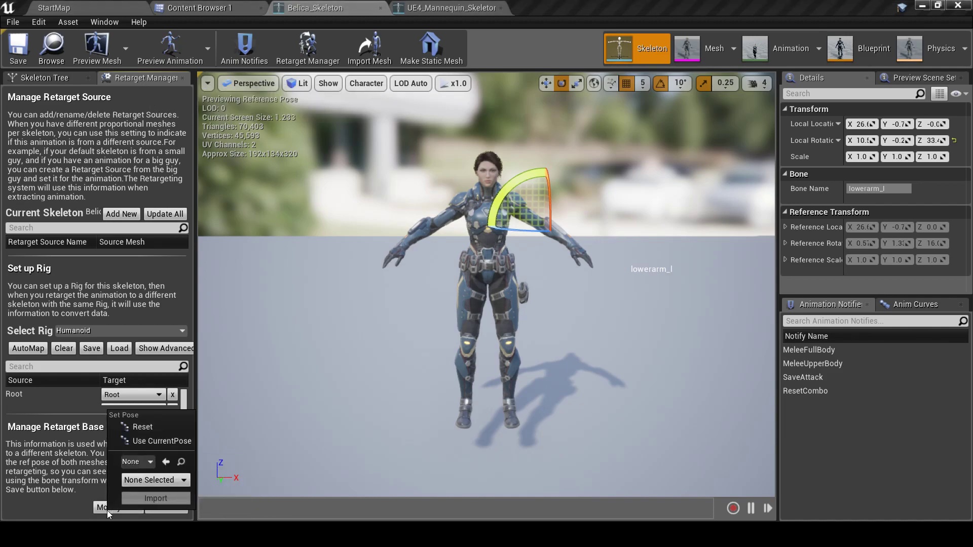
left_click(146, 442)
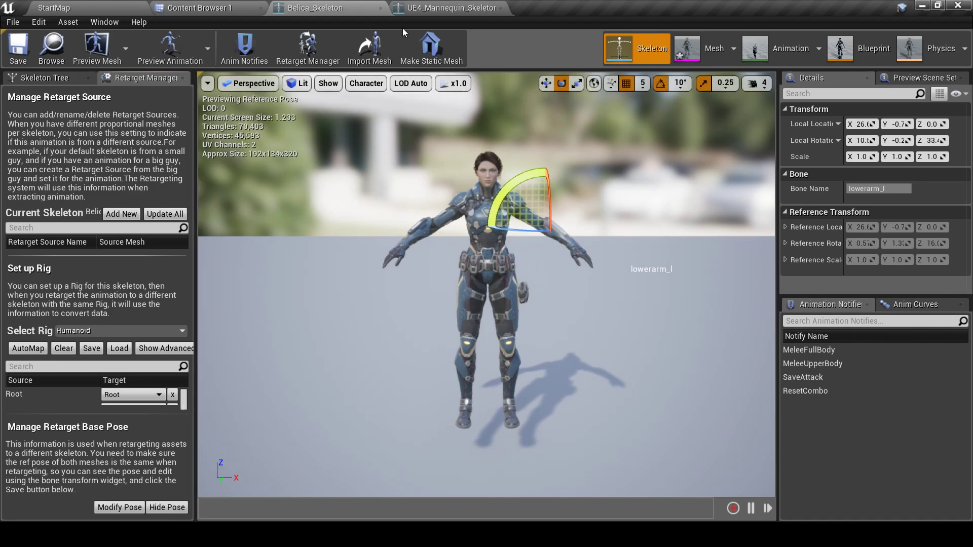
Check UE4_Mannequin_Skeleton's Modify Pose options without changing them
left_click(446, 7)
left_click(116, 508)
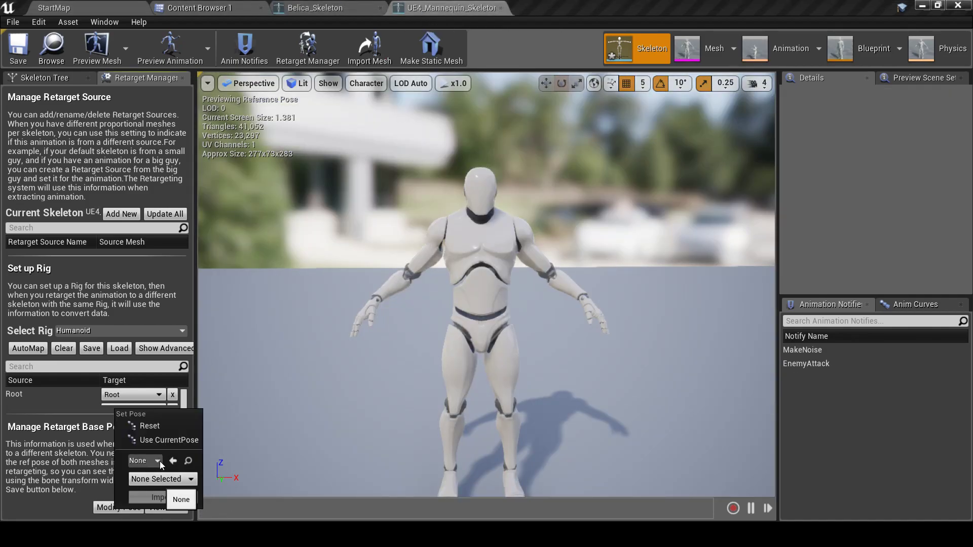
left_click(162, 440)
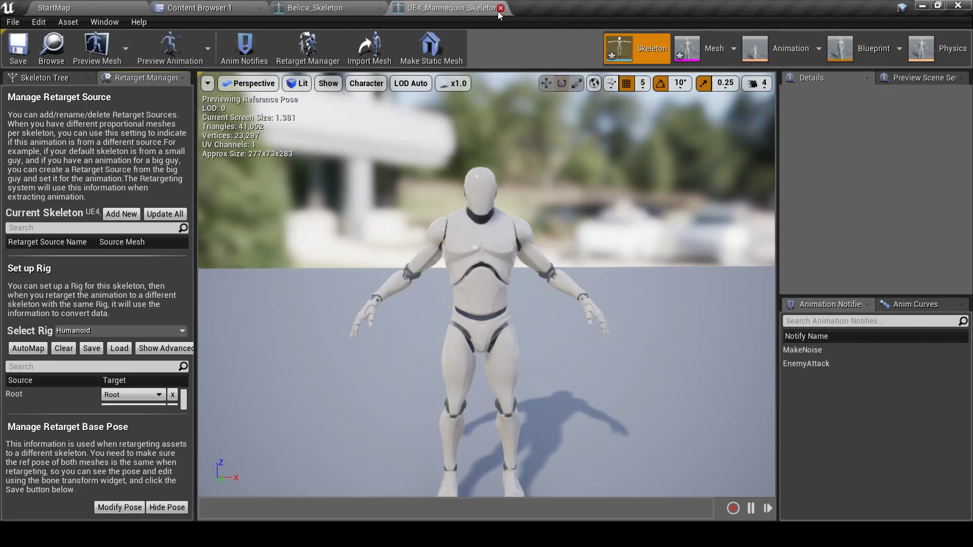
Create a new folder named MYANIM directly under Content, correcting the mistyped name
left_click(198, 8)
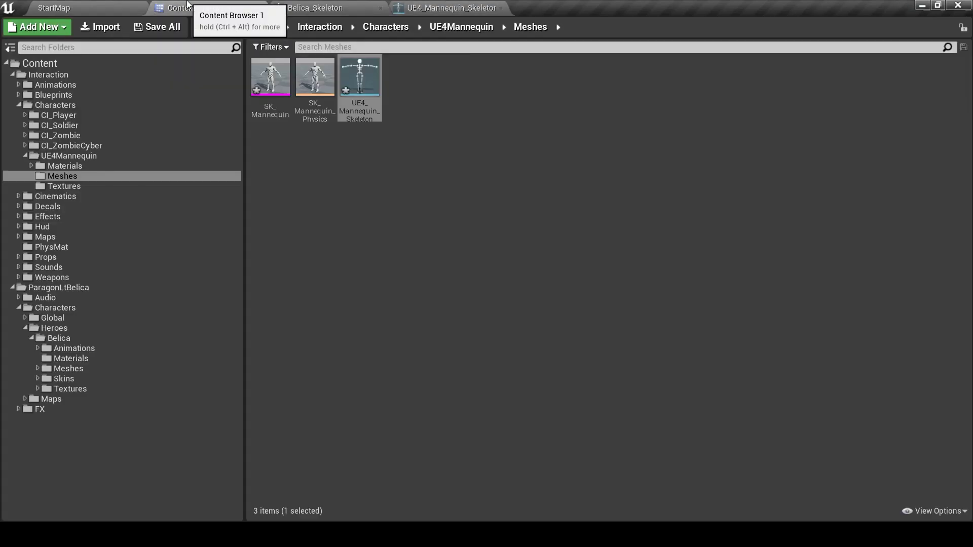
left_click(25, 61)
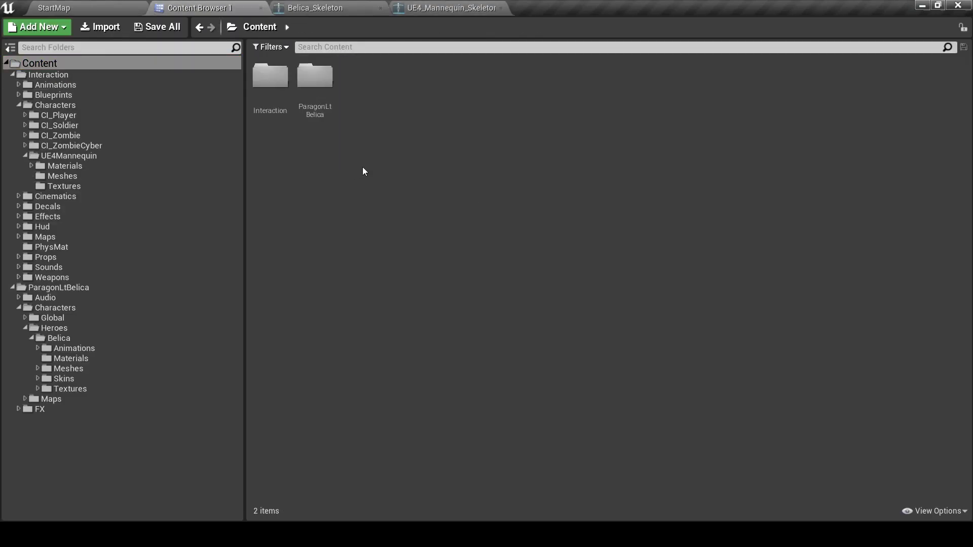
right_click(363, 169)
left_click(442, 138)
type("MYTGAME")
key("BackSpace")
key("BackSpace")
key("BackSpace")
key("BackSpace")
key("BackSpace")
type("ANIM")
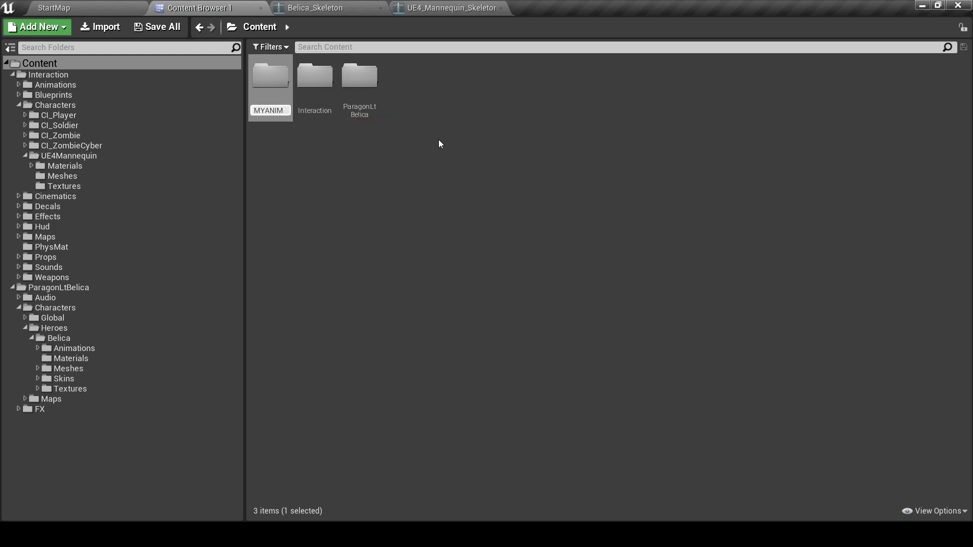
key("Return")
left_click(389, 174)
left_click(314, 81)
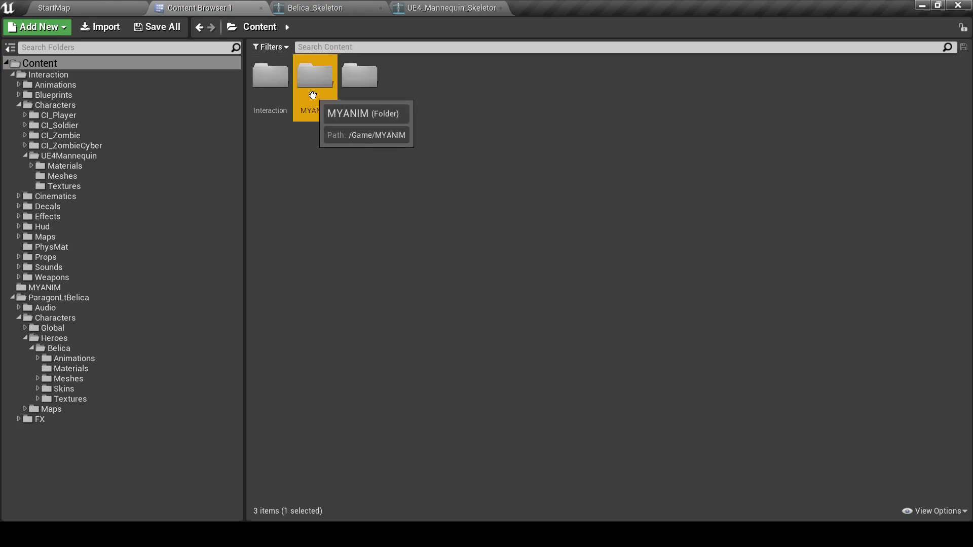
left_click(324, 214)
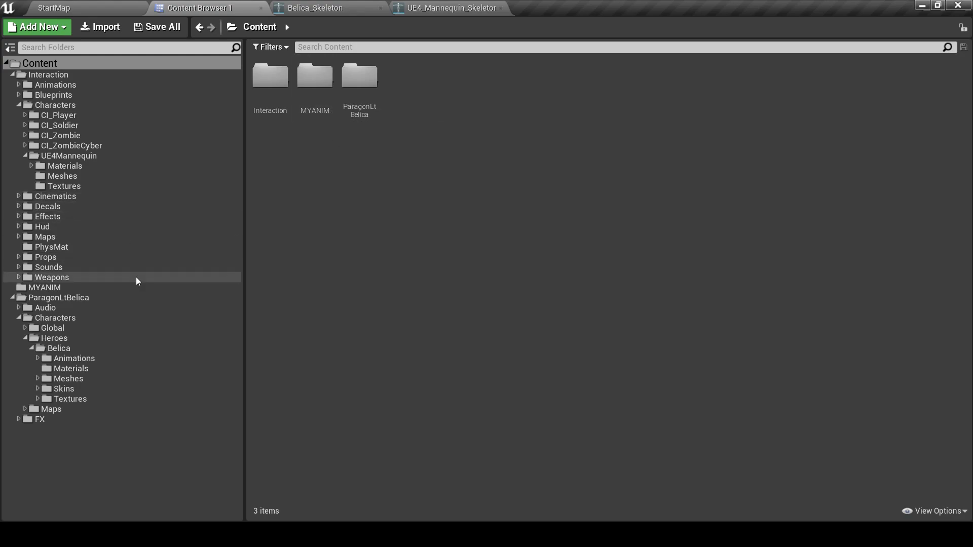
Open the Interaction Blueprints/Pawn/Player folder
left_click(57, 104)
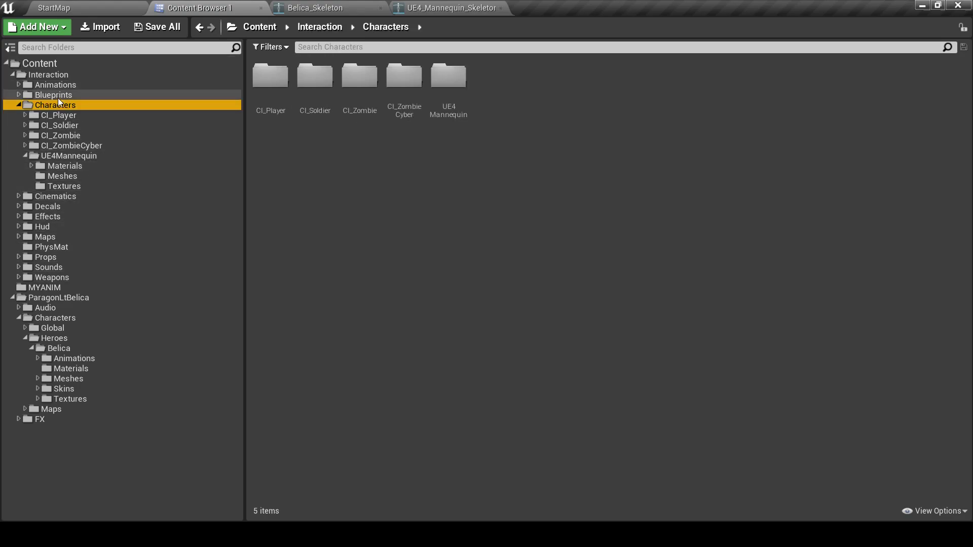
left_click(58, 96)
double_click(348, 89)
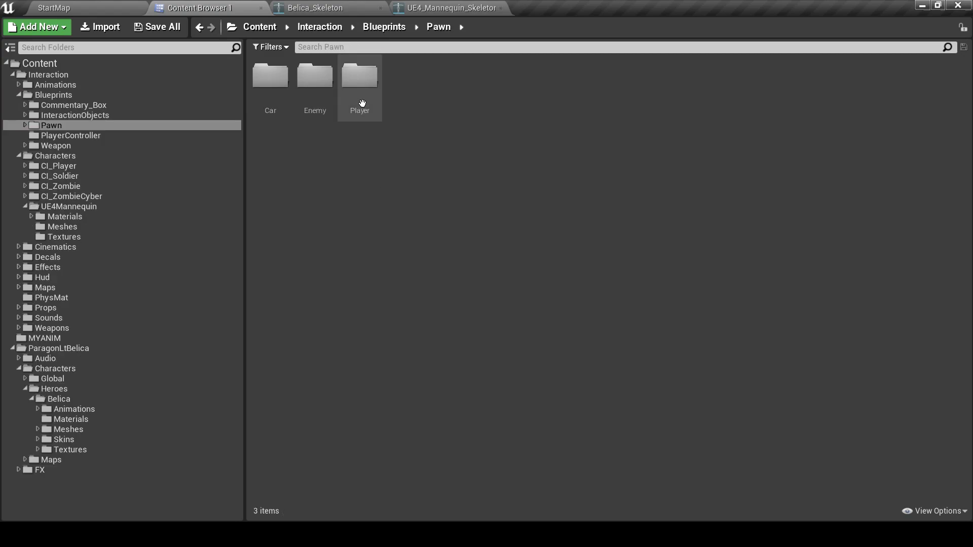
double_click(348, 89)
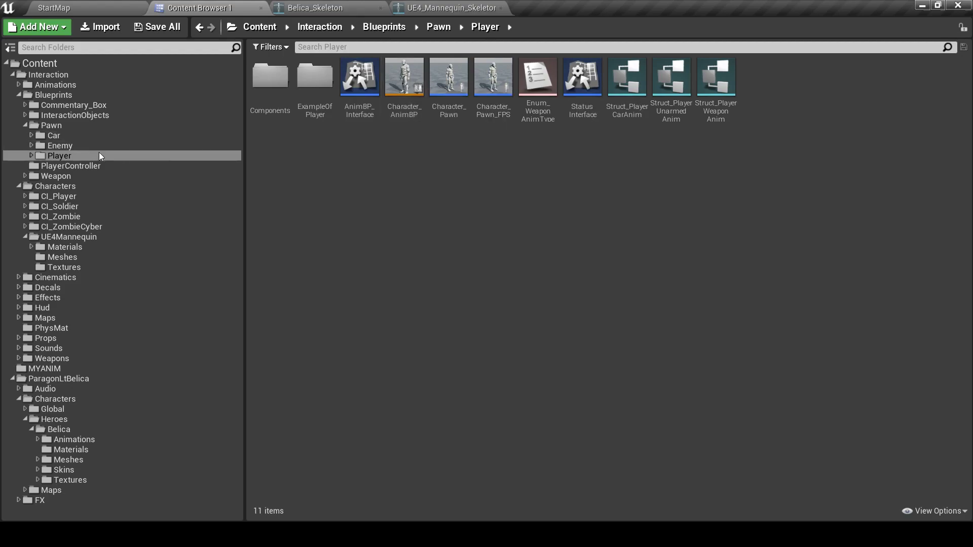
Duplicate and retarget Character_AnimBP to Belica_Skeleton, with MYANIM as the destination folder
right_click(402, 86)
mouse_move(459, 131)
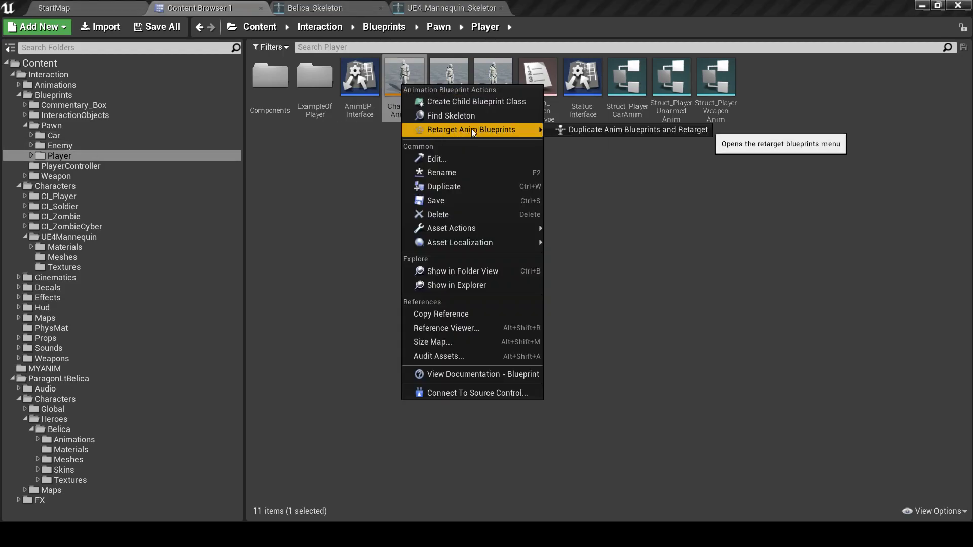
left_click(593, 129)
left_click(192, 176)
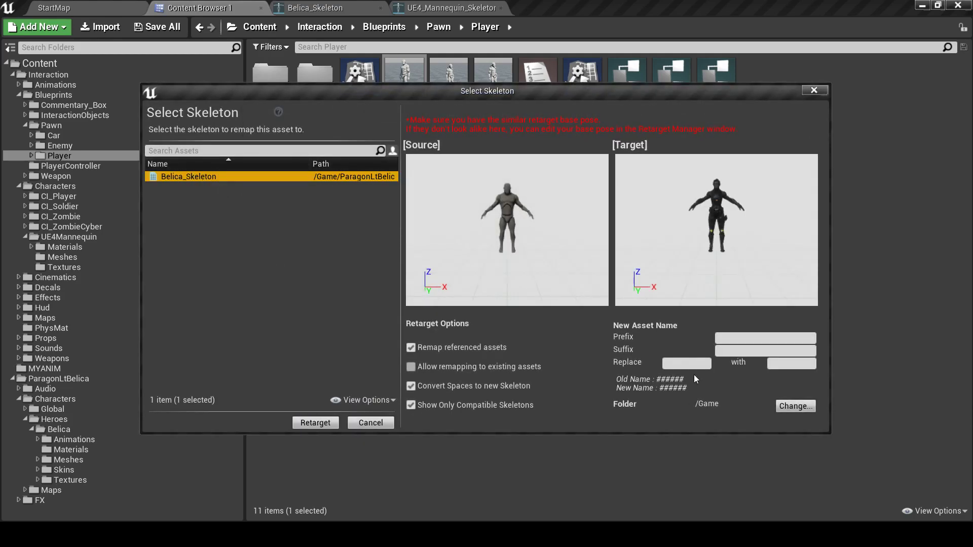
left_click(795, 406)
left_click(394, 189)
left_click(546, 394)
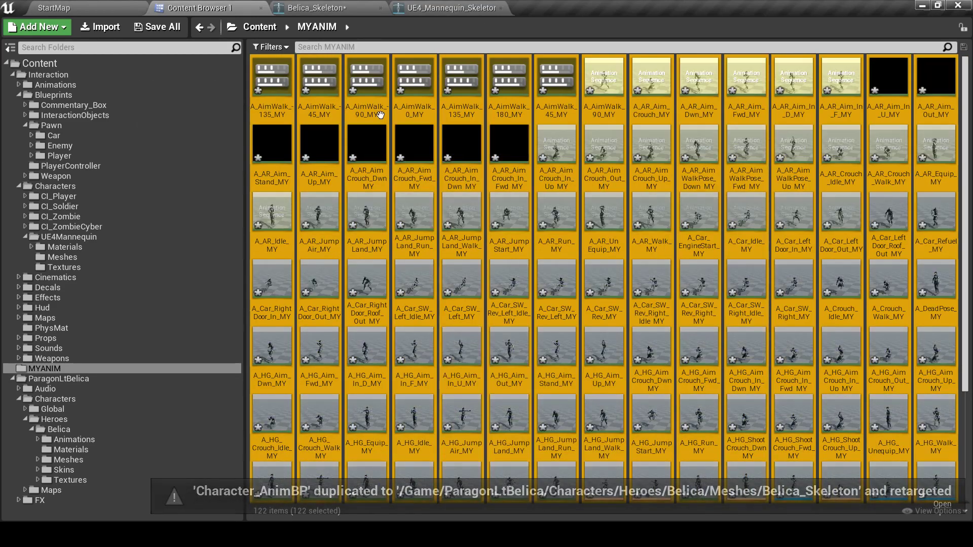
Save all 122 retargeted _MY assets in MYANIM
scroll(604, 252, "down", 3)
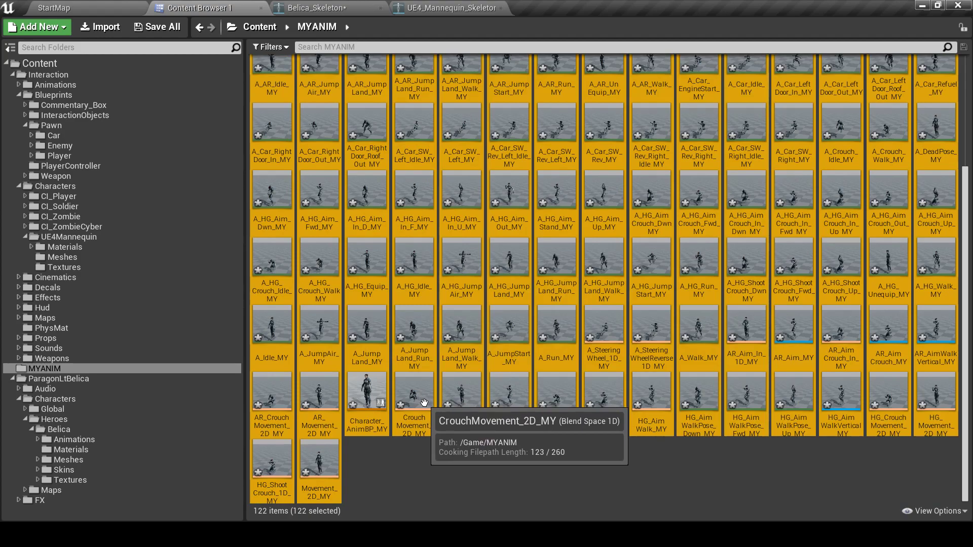
right_click(452, 260)
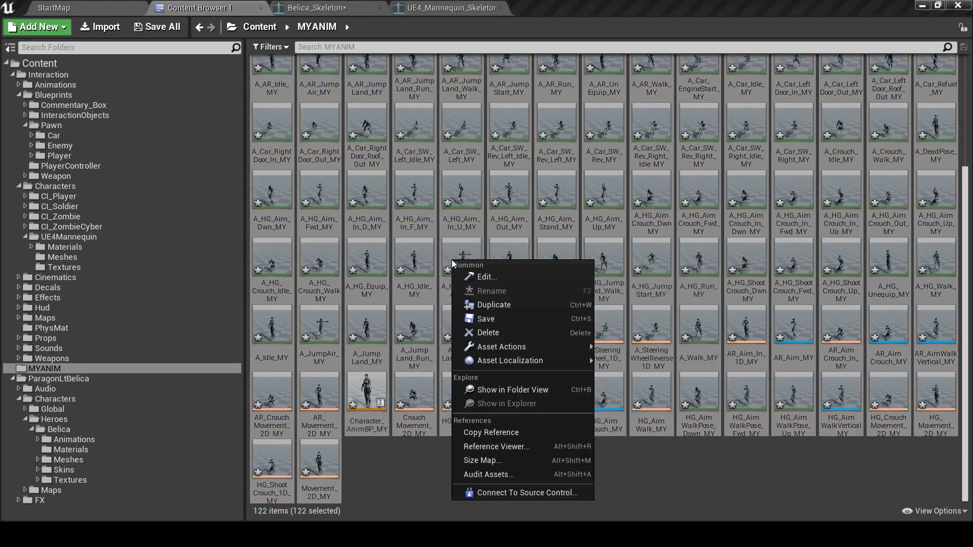
left_click(484, 319)
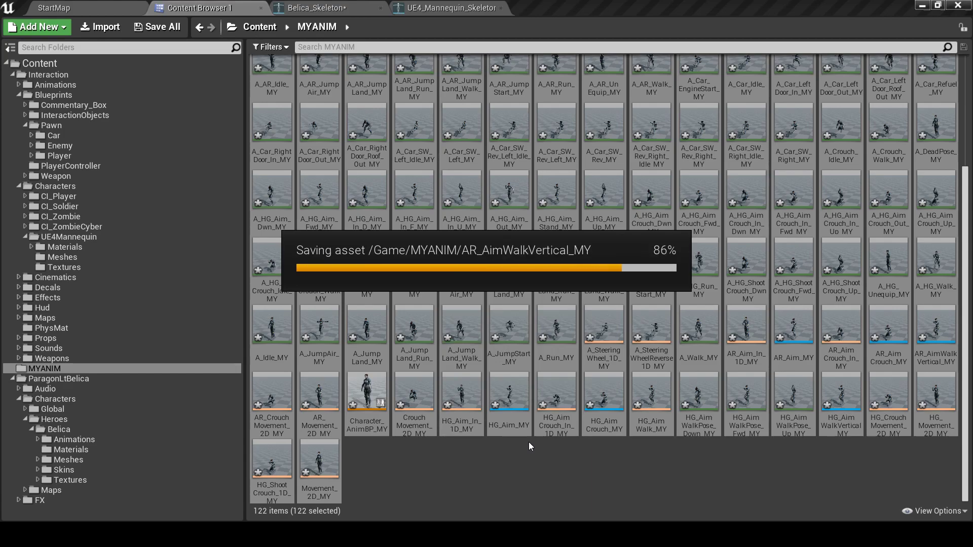
Open Character_AnimBP_MY and zoom its preview out to see Belica
left_click(436, 457)
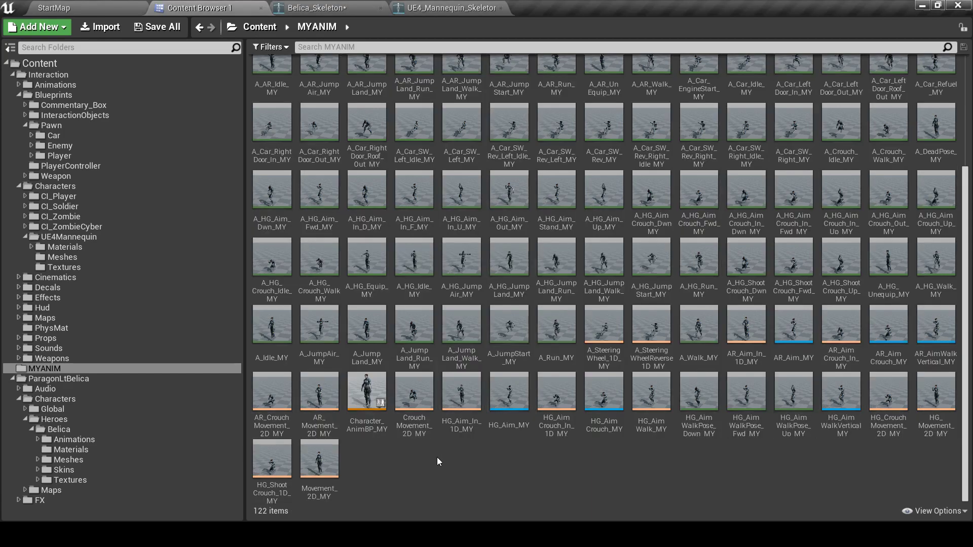
double_click(367, 395)
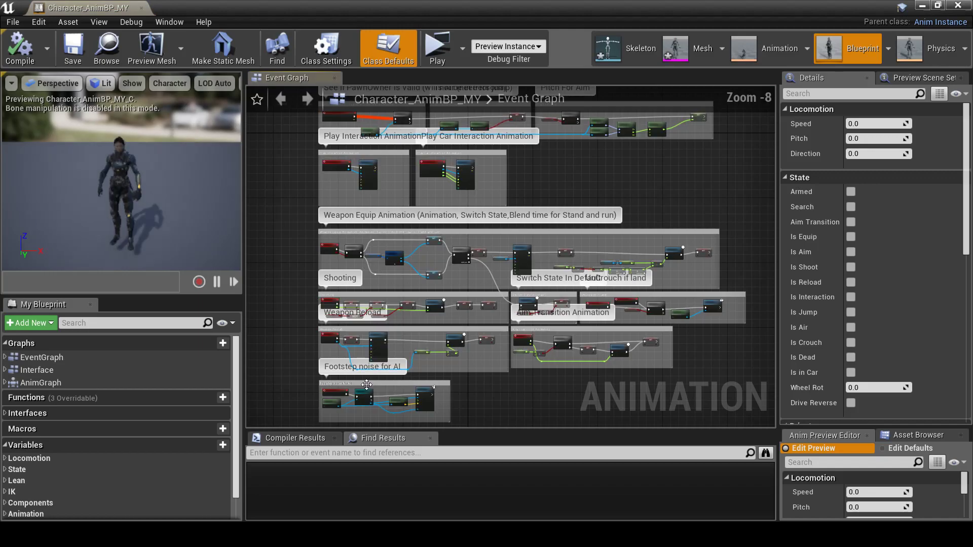
scroll(117, 210, "down", 3)
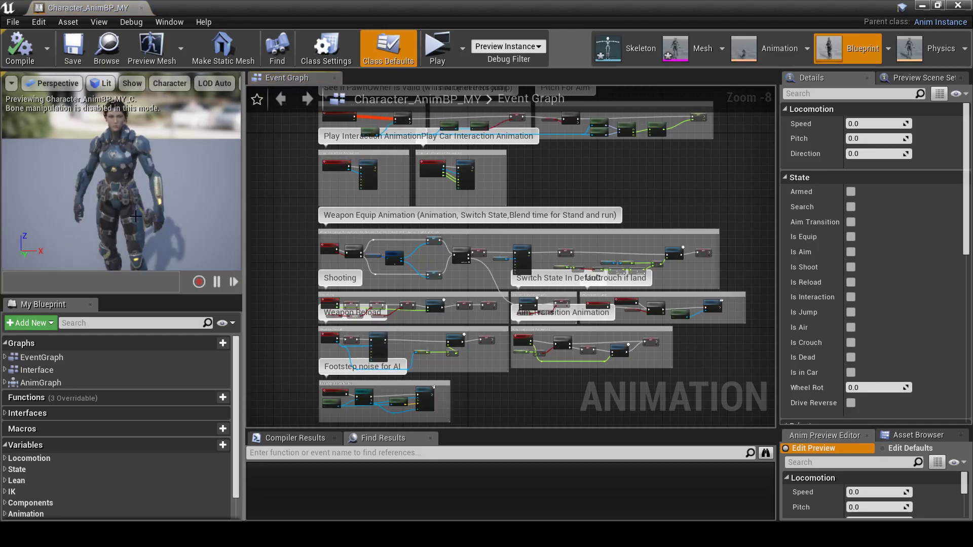
scroll(96, 244, "down", 2)
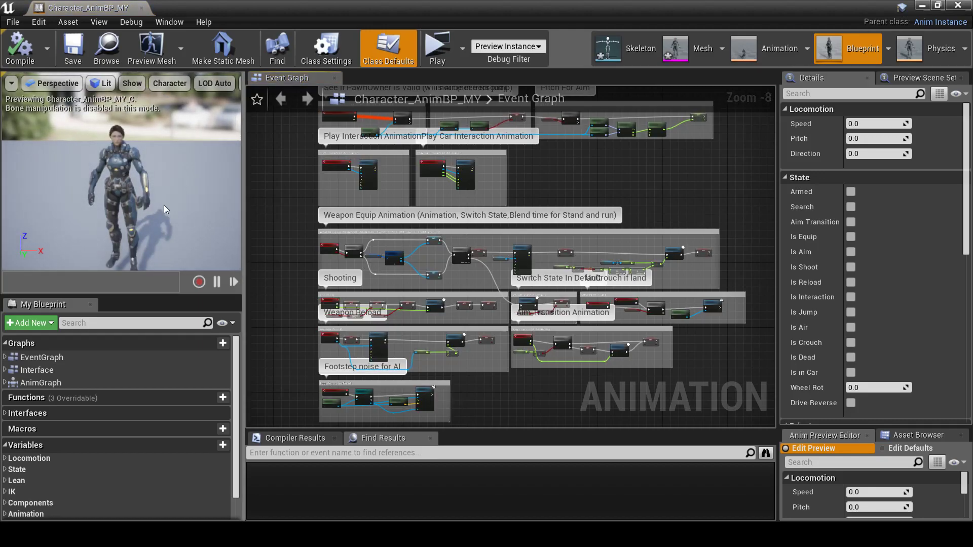
Close Character_AnimBP_MY, scroll through MYANIM's _MY assets, then go to Interaction Animations
left_click(141, 8)
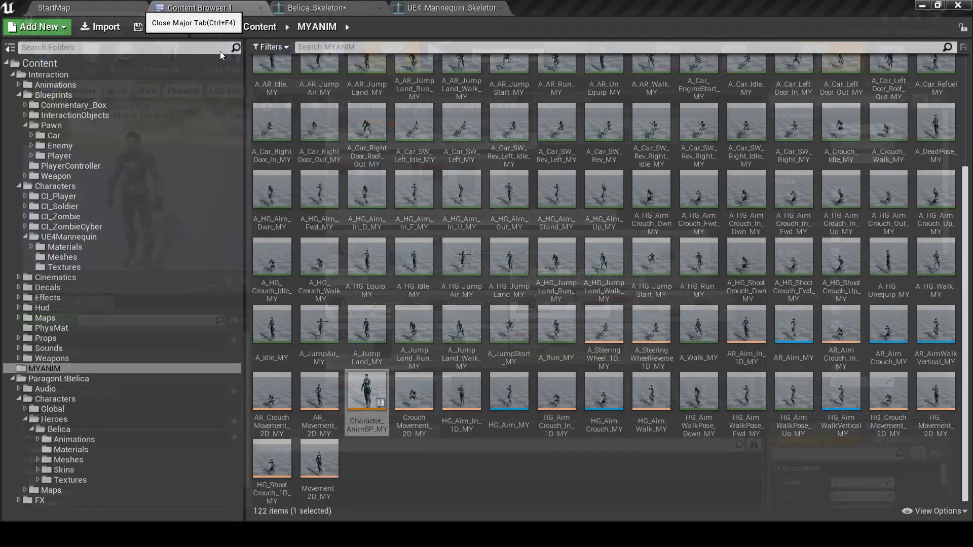
left_click(485, 486)
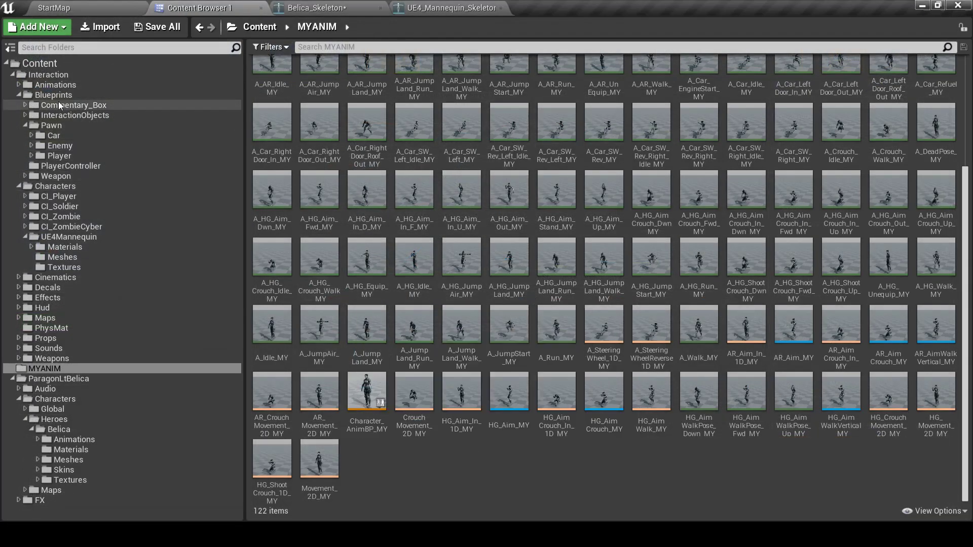
scroll(389, 148, "up", 3)
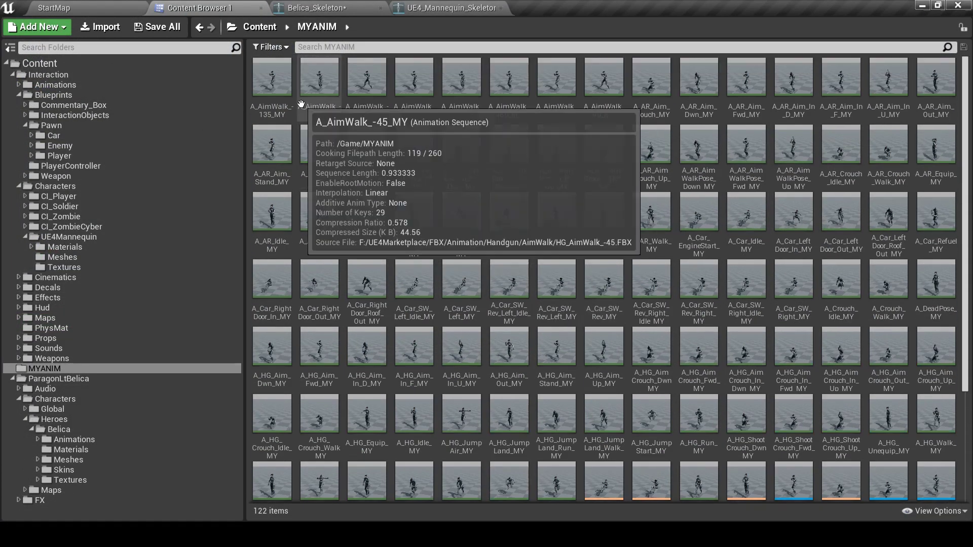
scroll(577, 118, "down", 3)
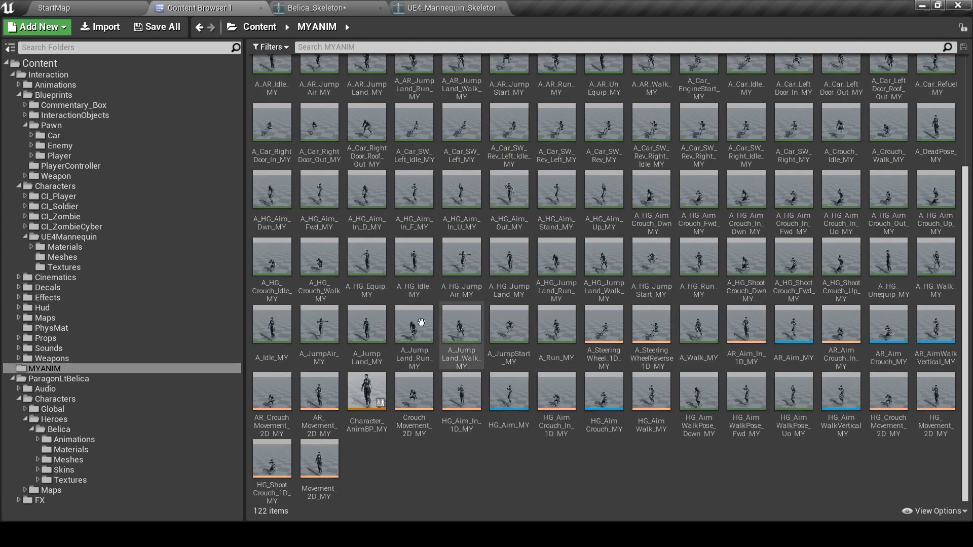
scroll(354, 311, "down", 1)
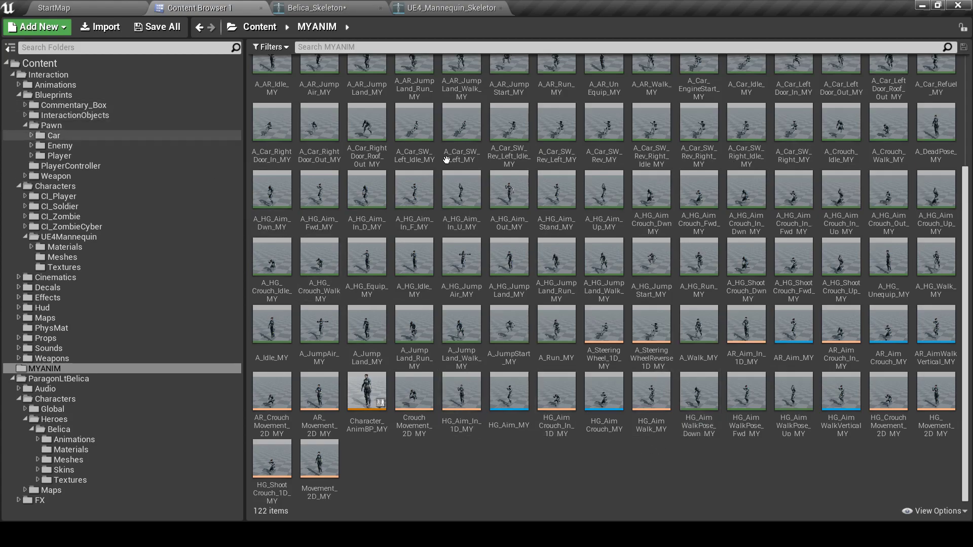
left_click(74, 85)
left_click(271, 78)
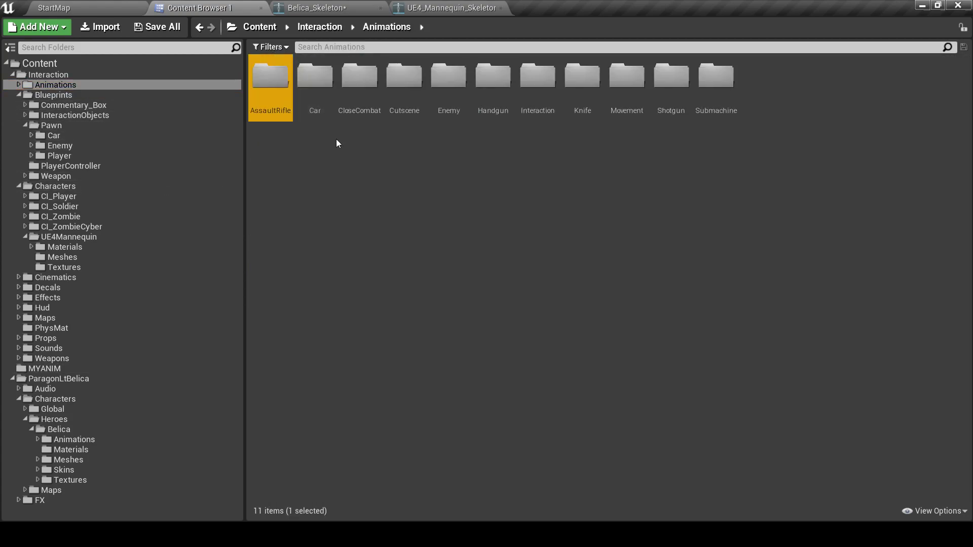
Filter Interaction Animations to Animation assets and select all 268, A_2H_Kick through the last
left_click(331, 135)
left_click(270, 47)
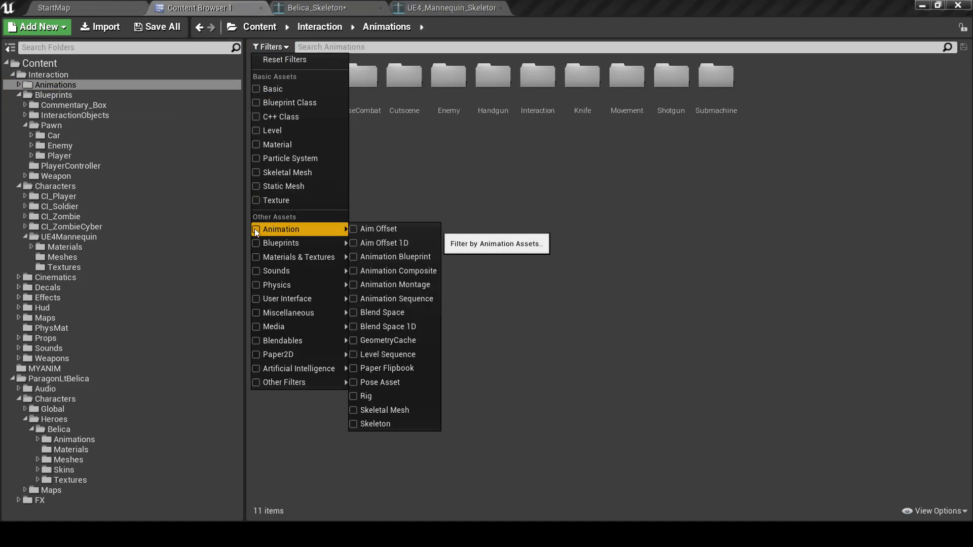
left_click(257, 229)
left_click(513, 115)
left_click(276, 113)
left_click_drag(966, 179, 966, 451)
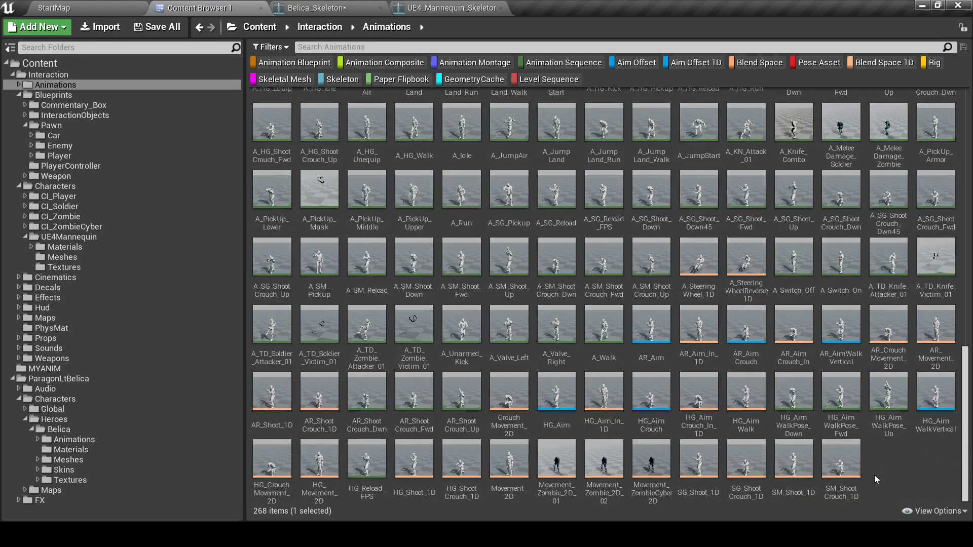
left_click(843, 465, "shift")
Duplicate and retarget the selected animations to Belica_Skeleton, destination folder MYANIM
right_click(523, 273)
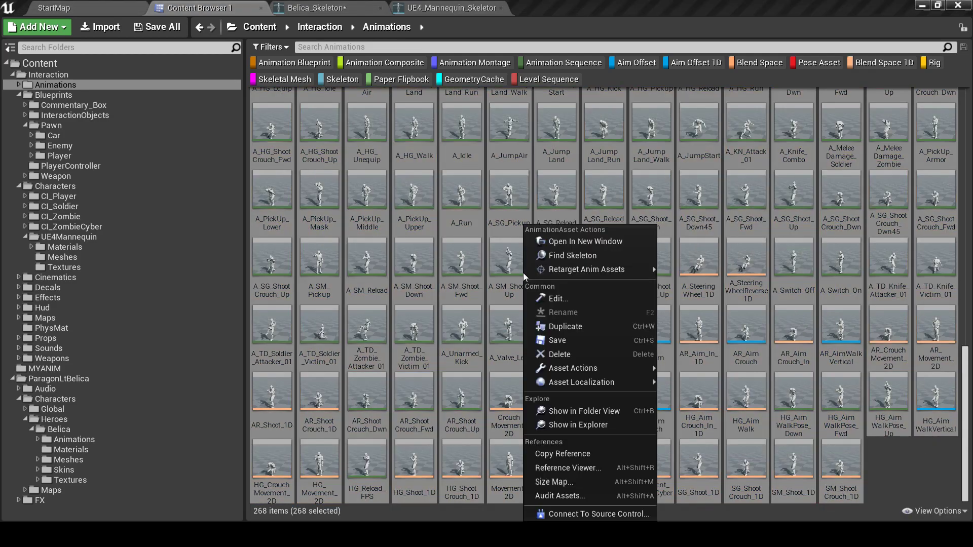
mouse_move(543, 273)
left_click(713, 271)
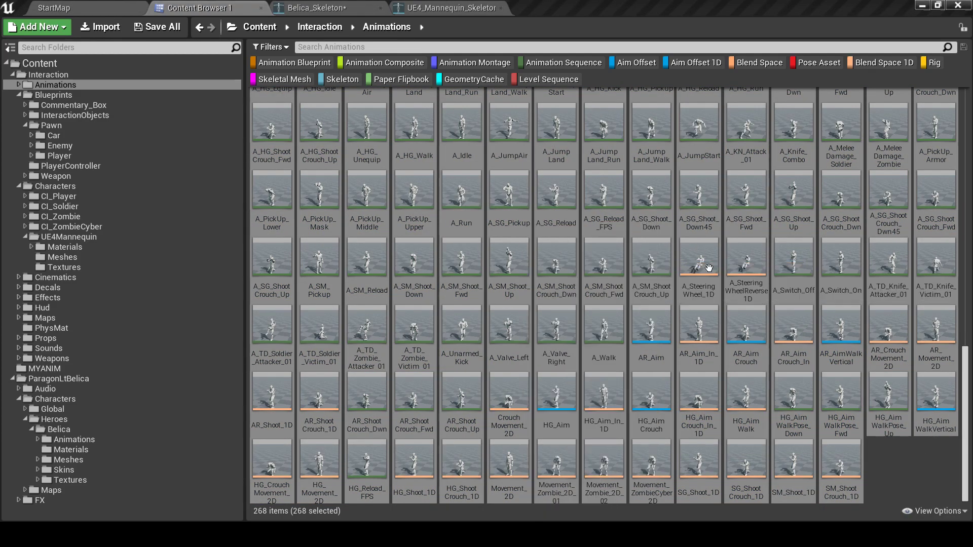
left_click(233, 176)
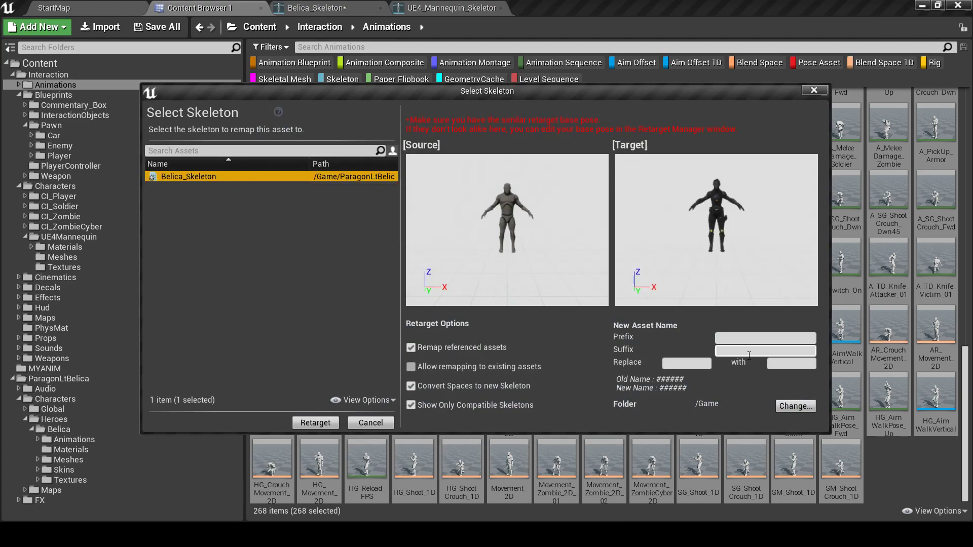
left_click(795, 406)
left_click(388, 189)
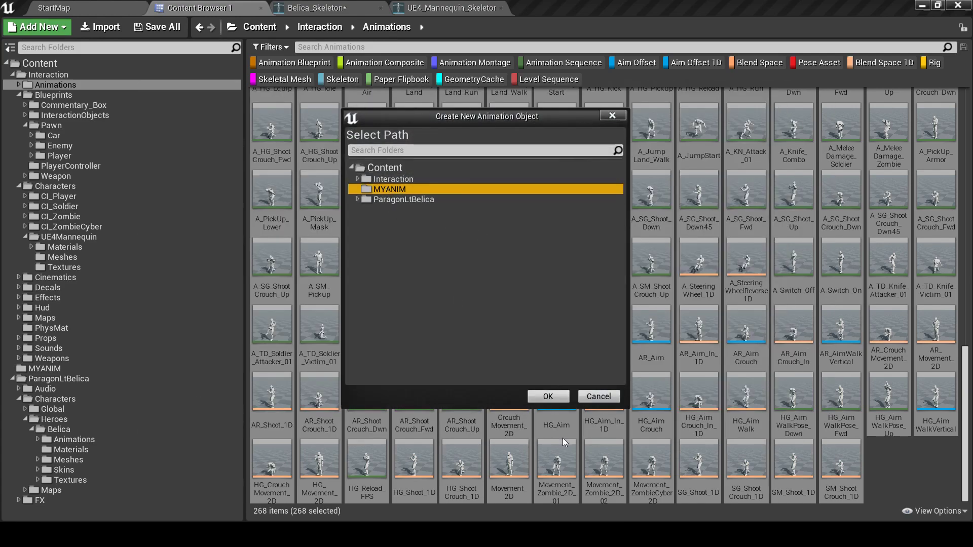
left_click(543, 399)
left_click(748, 352)
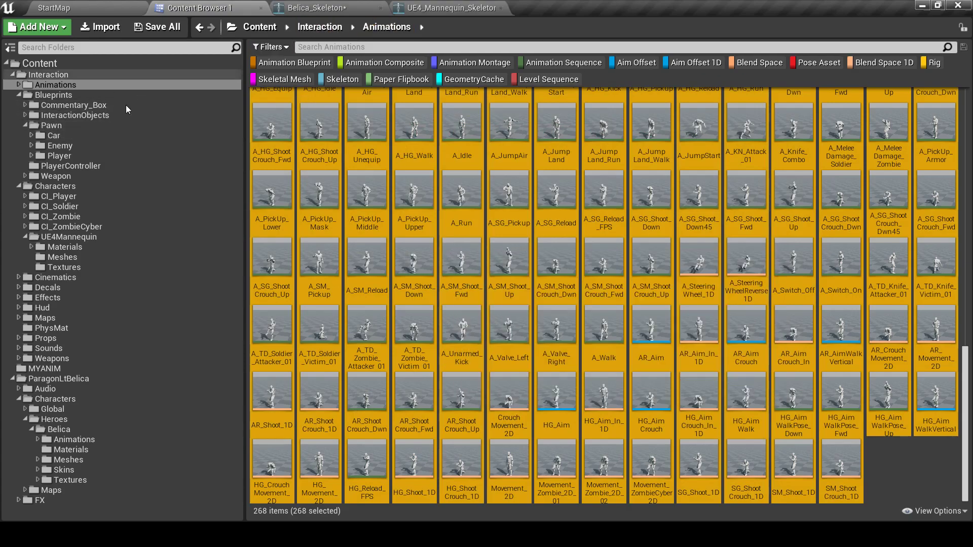
Open MYANIM and compare A_AimWalk_-135_MY with its duplicate A_AimWalk_-135_MY1
left_click(45, 369)
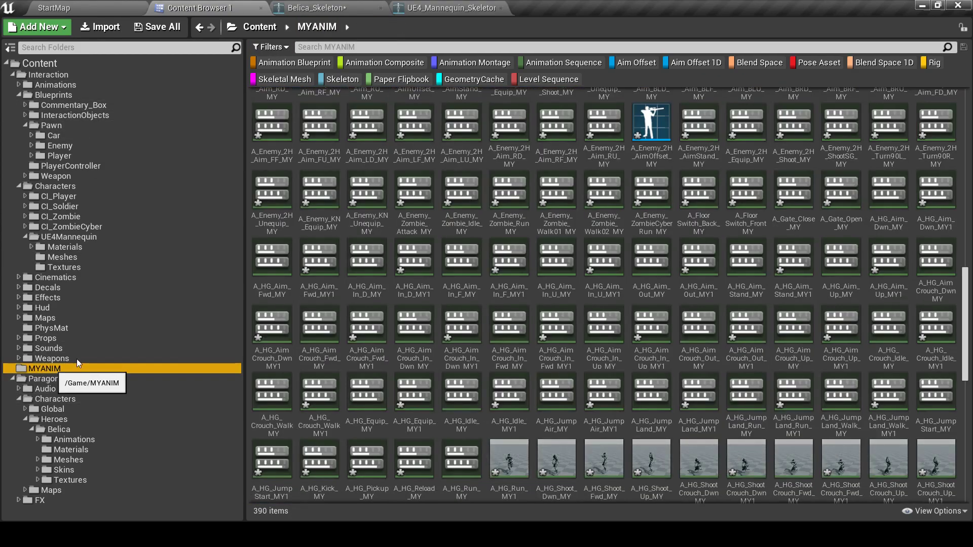
scroll(439, 291, "down", 2)
scroll(440, 292, "up", 8)
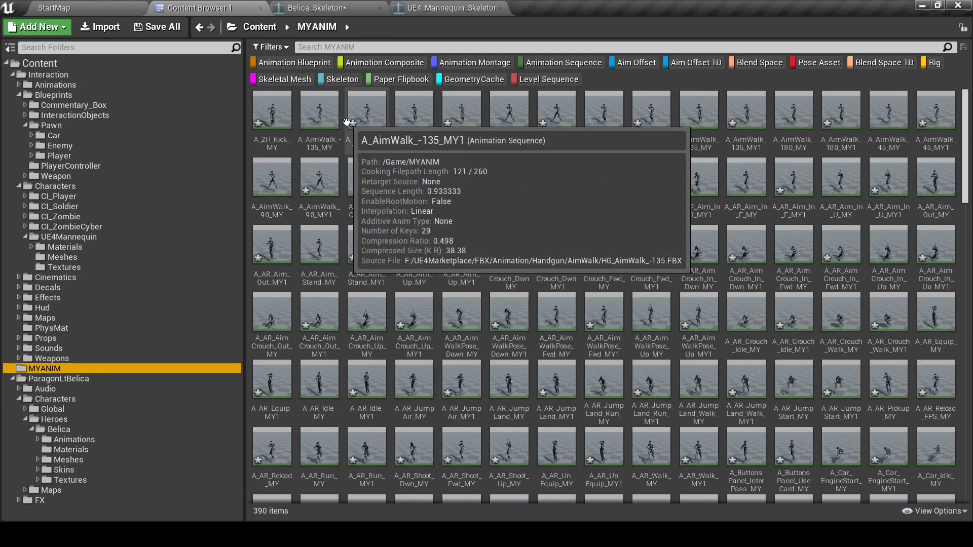
left_click(315, 126)
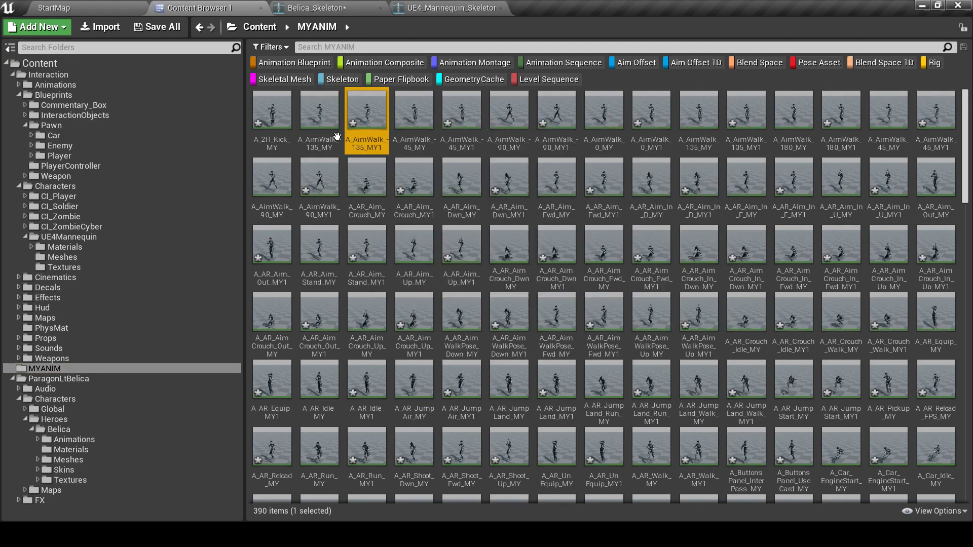
left_click(369, 124)
Reset all asset type filters and begin searching MYANIM for _MY
left_click(281, 47)
left_click(285, 59)
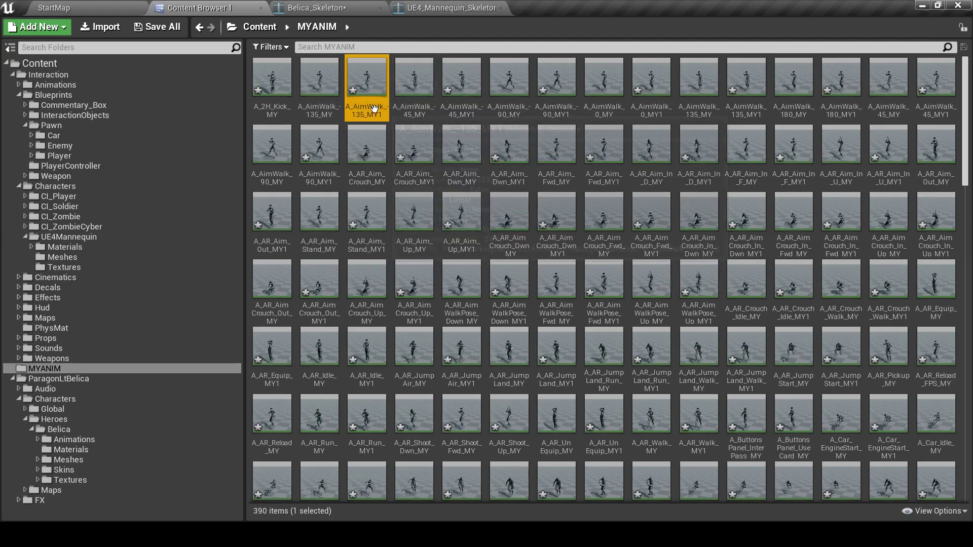
left_click(339, 48)
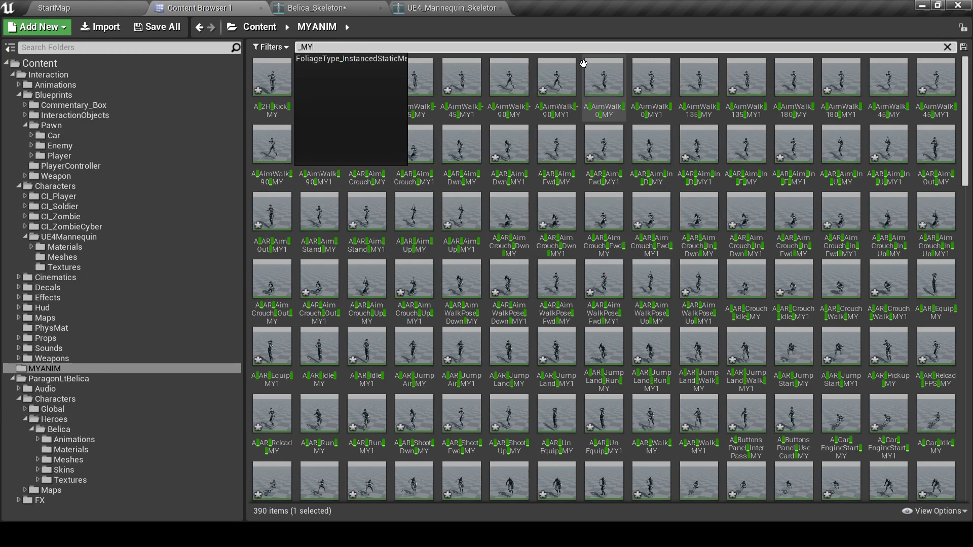
Search for _MY1, select all 121 matching assets and force-delete them
type("1")
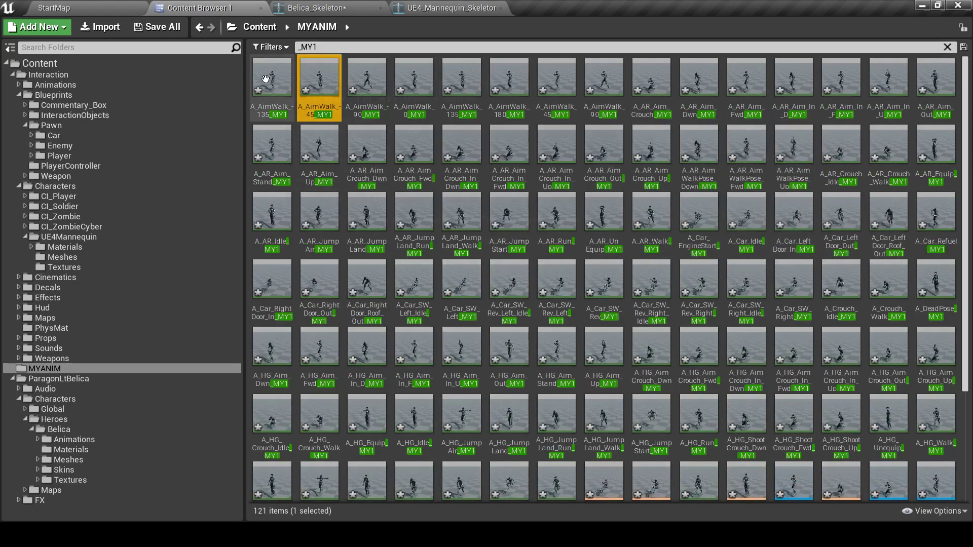
left_click(276, 83)
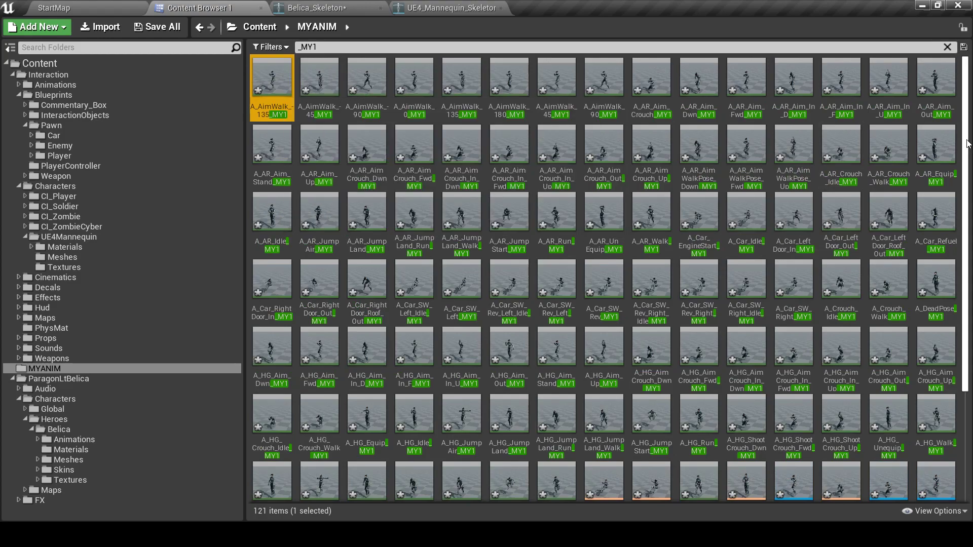
scroll(966, 145, "down", 3)
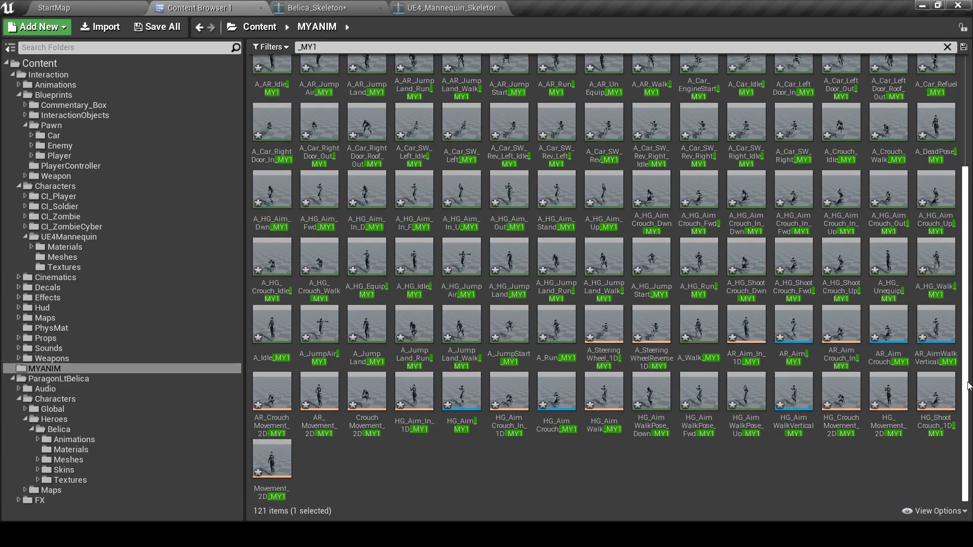
left_click(287, 487, "shift")
key("Delete")
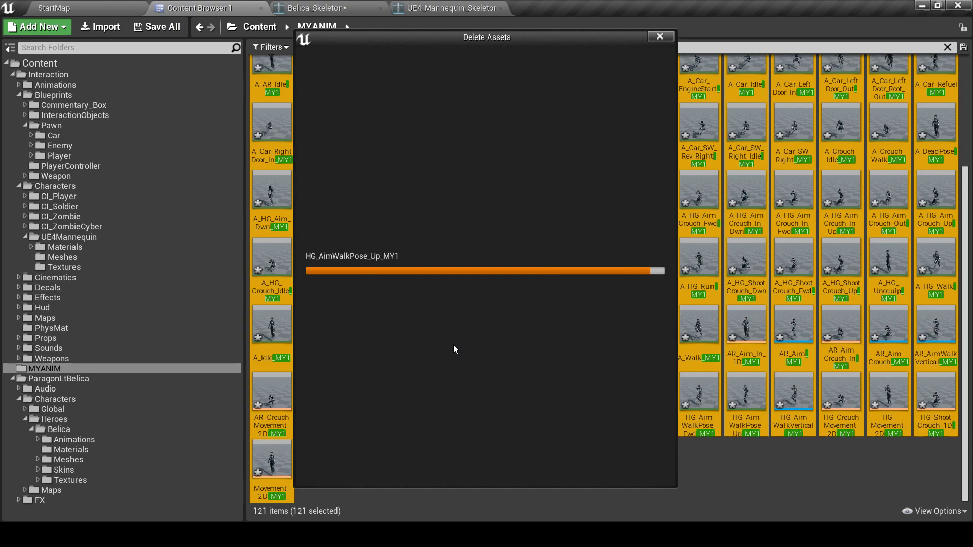
left_click(405, 463)
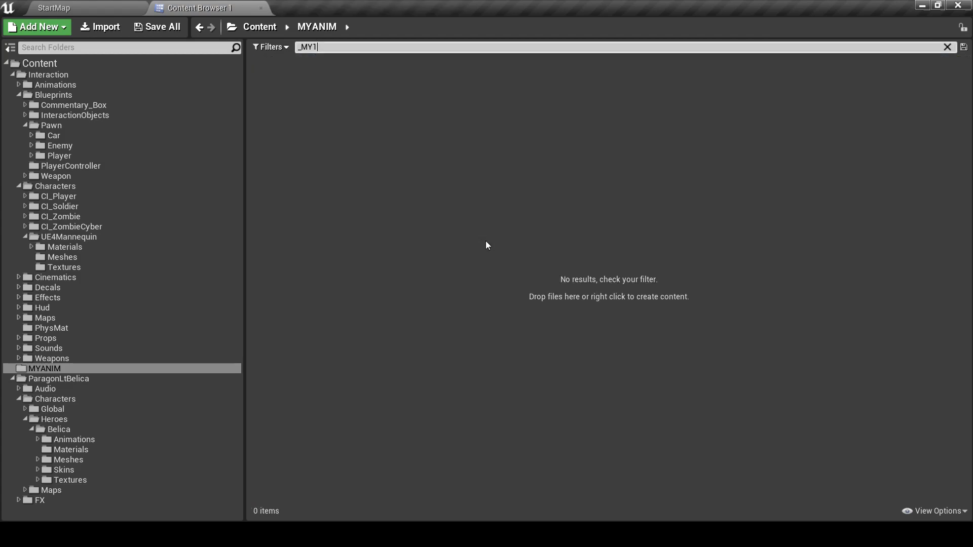
Clear the _MY1 search, save all 269 _MY assets, then go to Interaction Blueprints
left_click(948, 48)
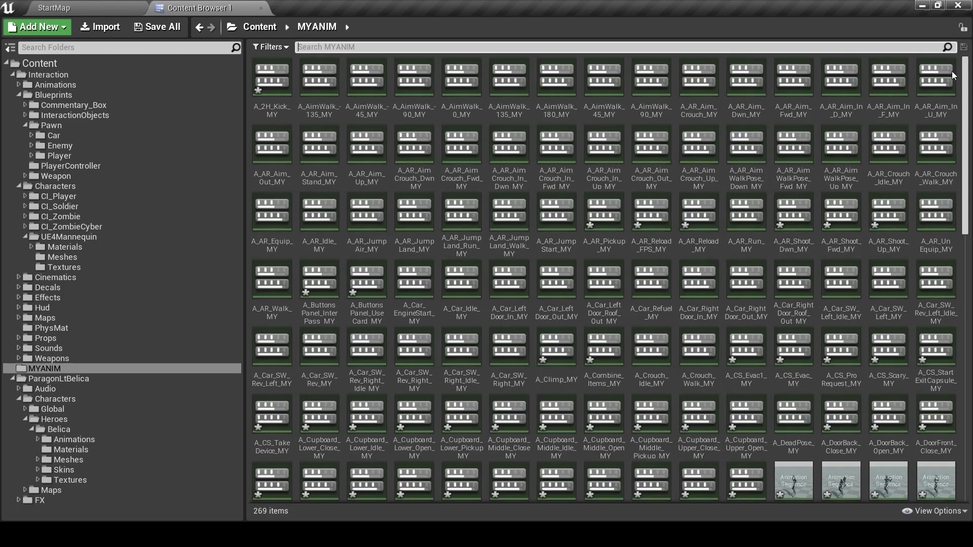
left_click(296, 87)
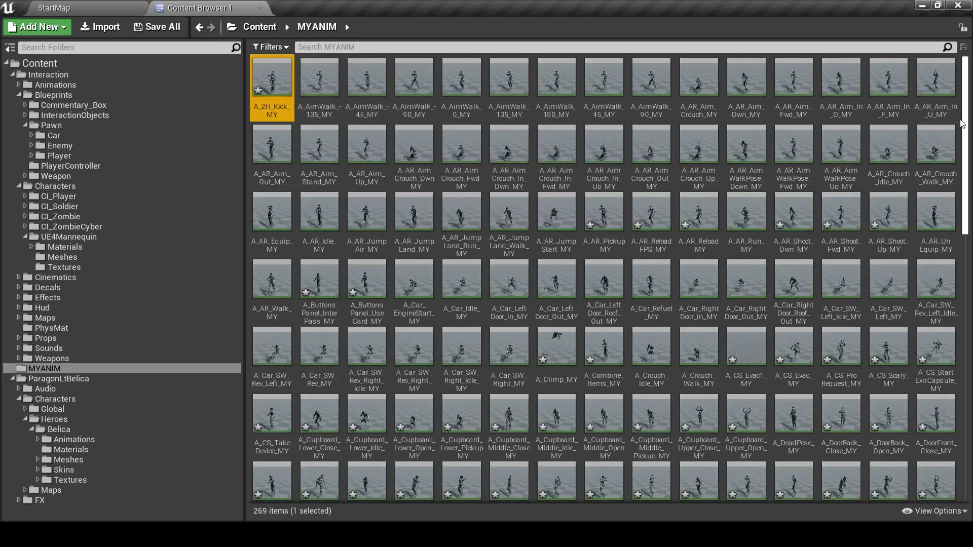
scroll(966, 110, "down", 15)
key("ctrl+a")
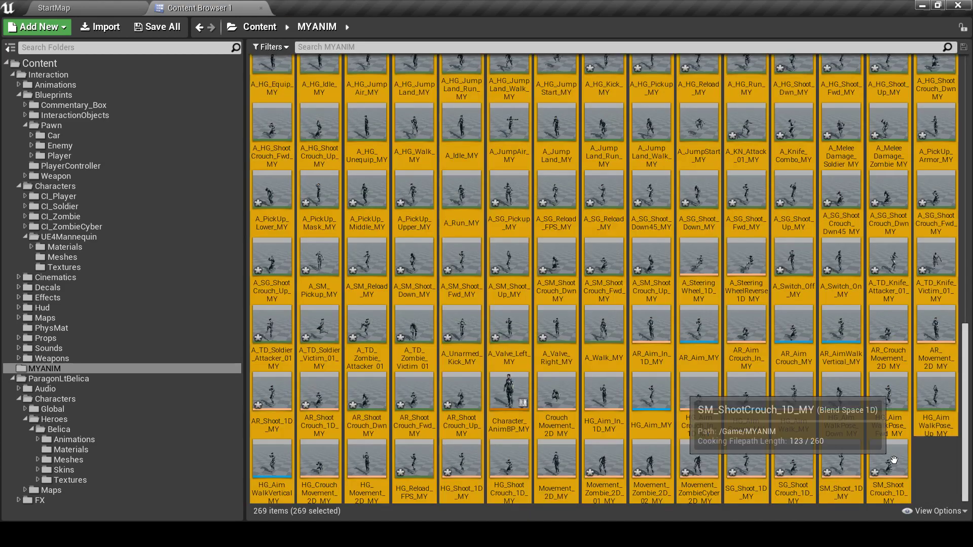
right_click(613, 311)
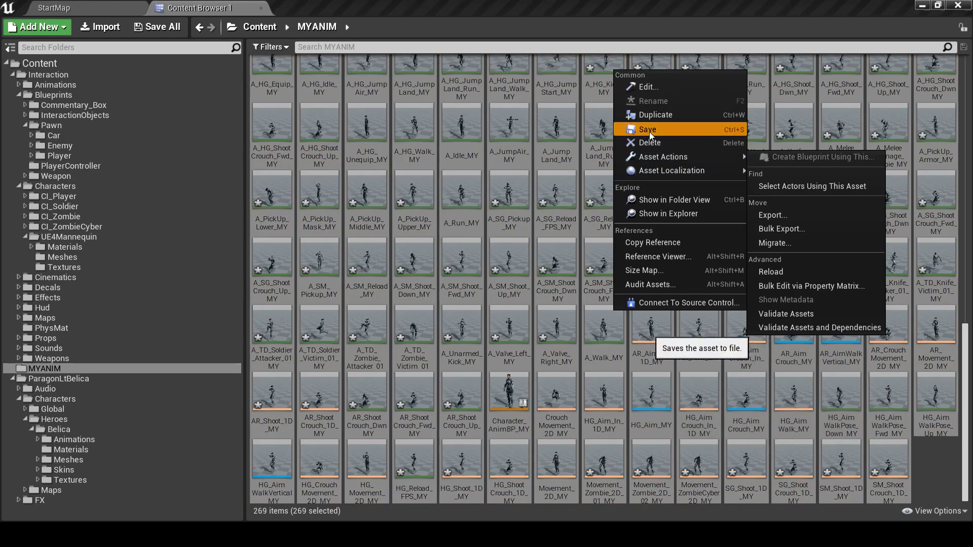
left_click(648, 129)
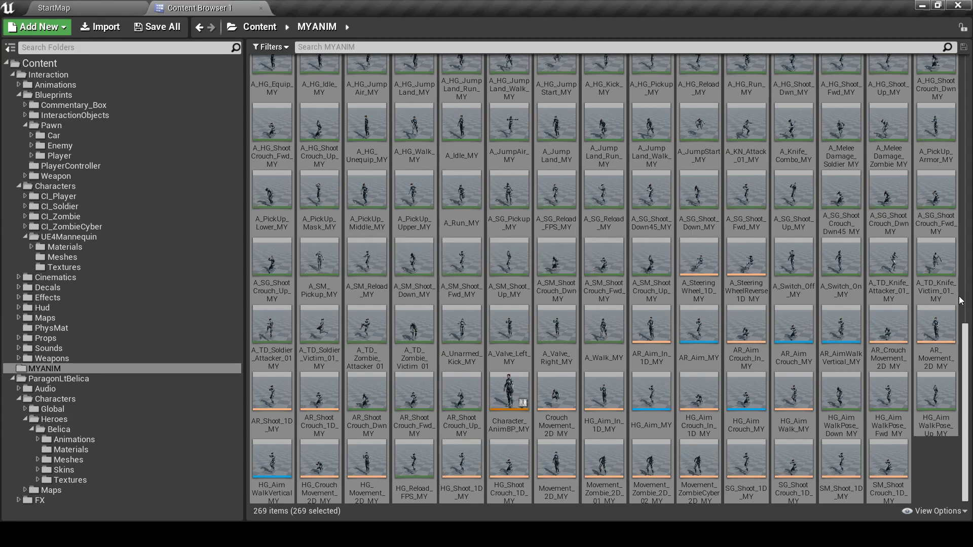
left_click(933, 456)
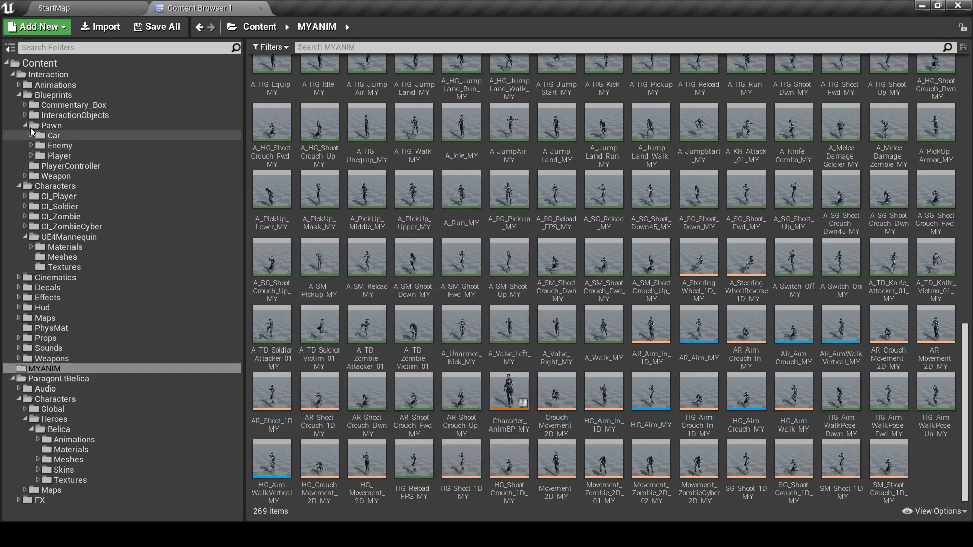
left_click(50, 96)
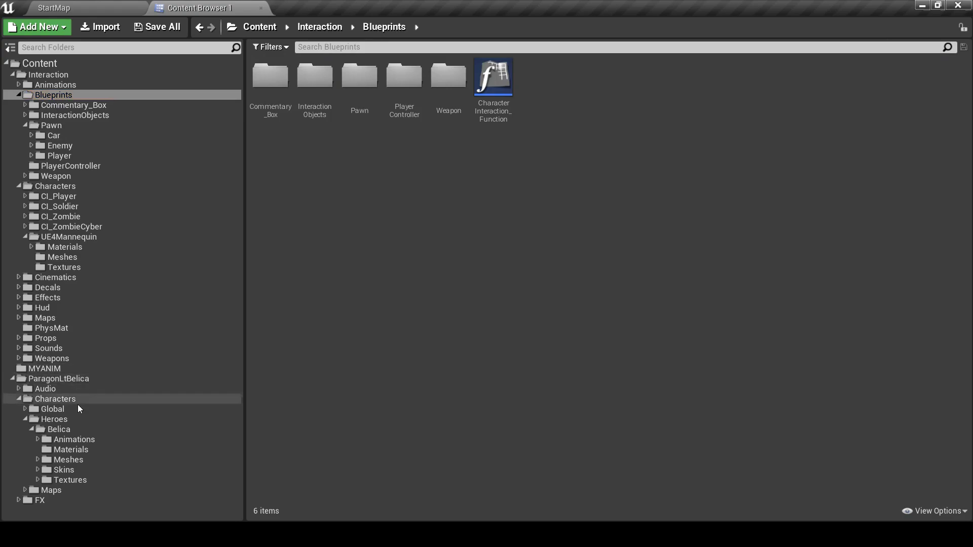
Open Belica_Skeleton from Belica's Meshes folder
left_click(80, 429)
left_click(403, 78)
double_click(376, 82)
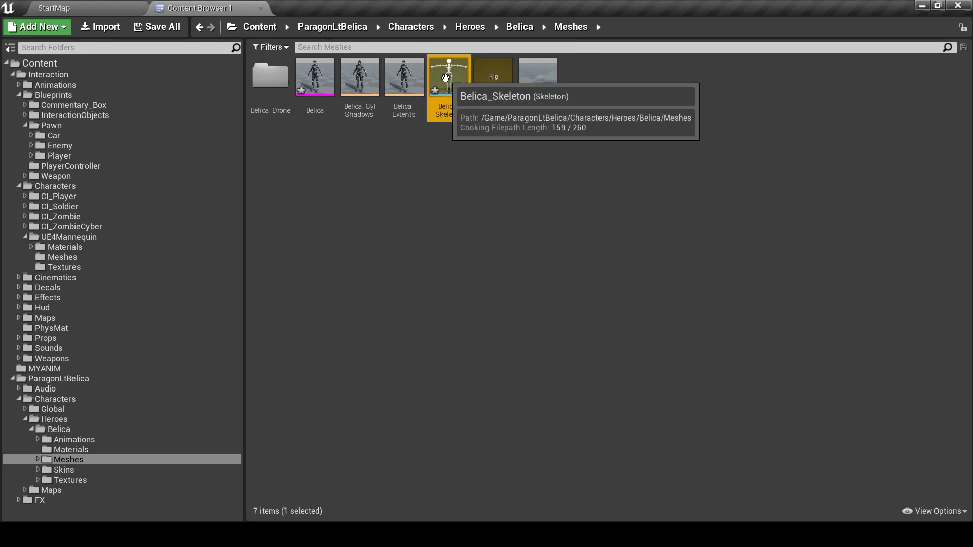
double_click(446, 80)
Inspect the Socket_MechHolster and Socket_Target sockets in the Skeleton Tree, then return to the Content Browser
left_click(56, 80)
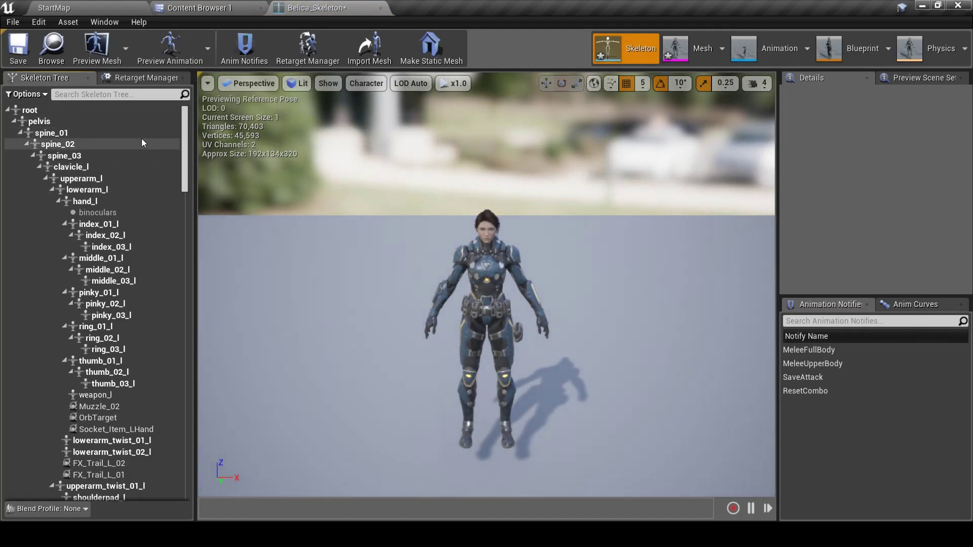
scroll(123, 203, "down", 1)
scroll(141, 223, "down", 20)
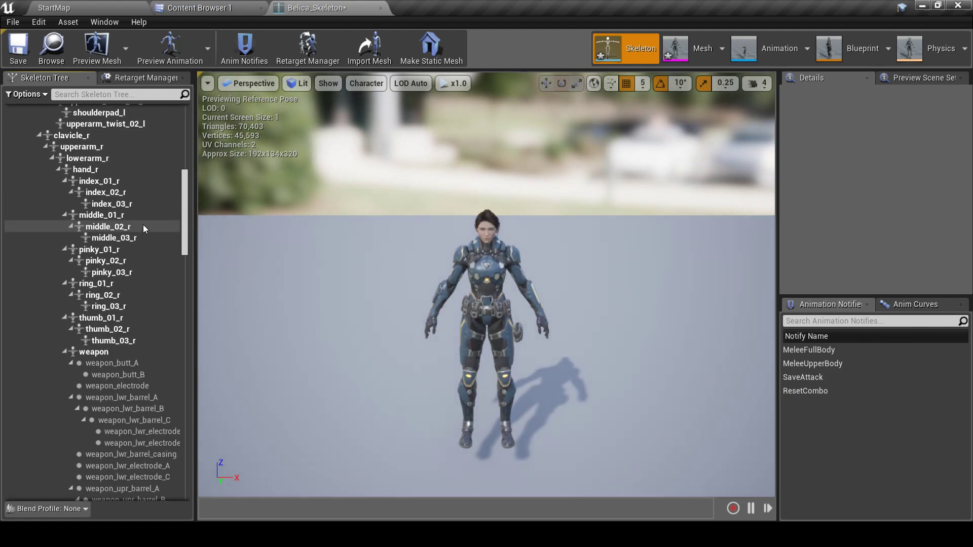
left_click_drag(184, 260, 193, 395)
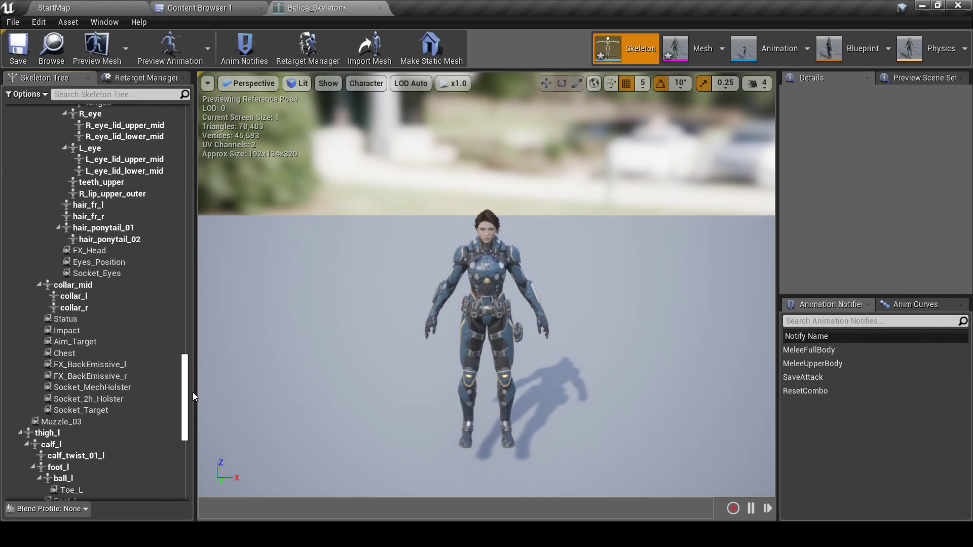
left_click(132, 379)
left_click(131, 386)
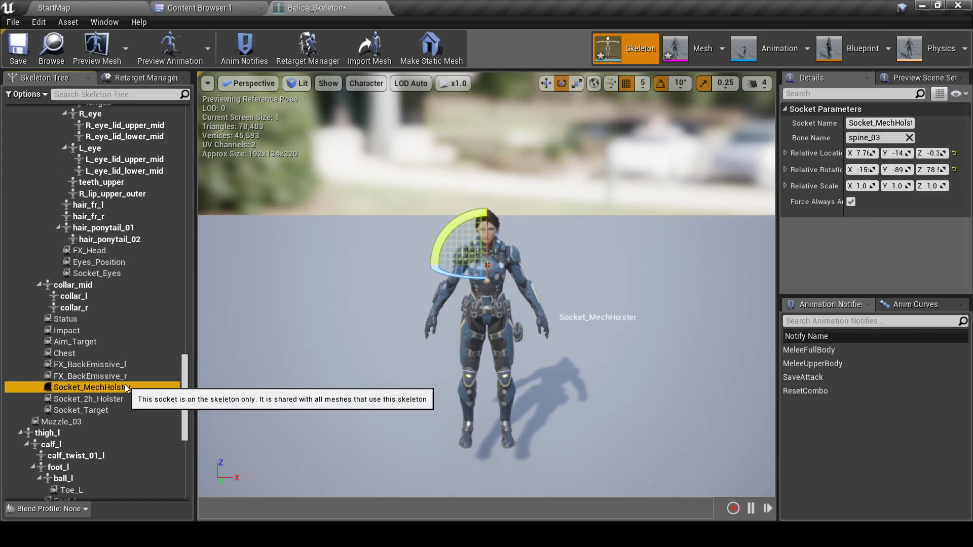
left_click(120, 408)
left_click_drag(184, 391, 172, 130)
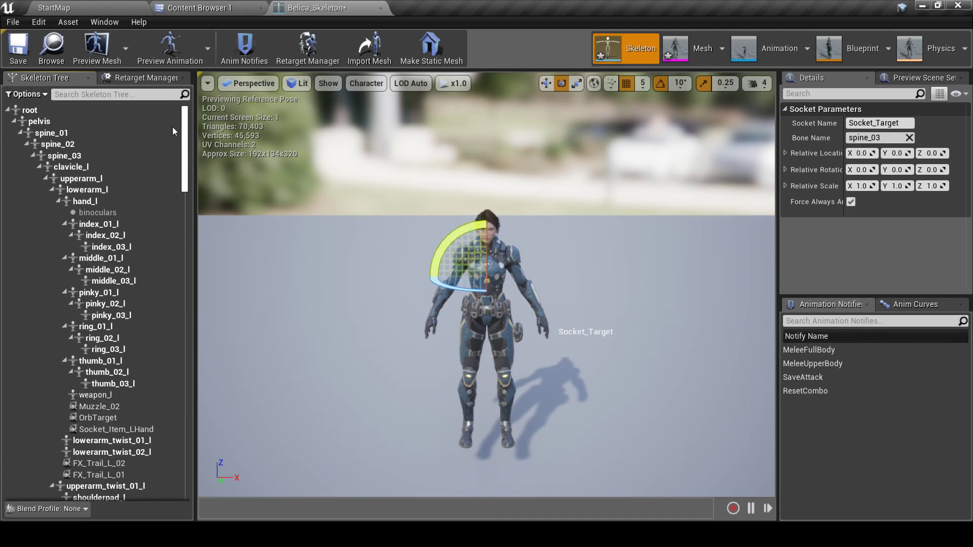
left_click(168, 9)
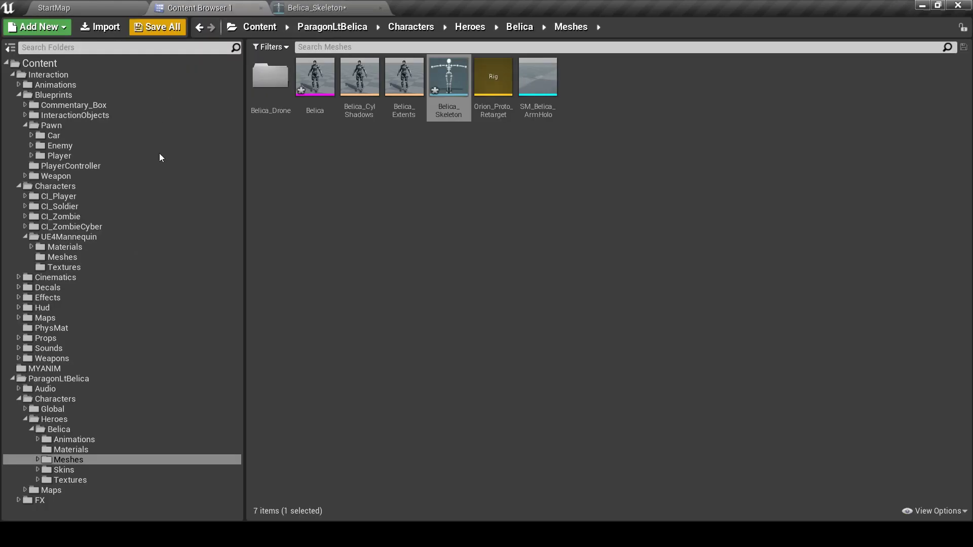
Browse the Pawn > Player and Animations folders in the Content Browser
left_click(63, 126)
left_click(359, 76)
double_click(359, 76)
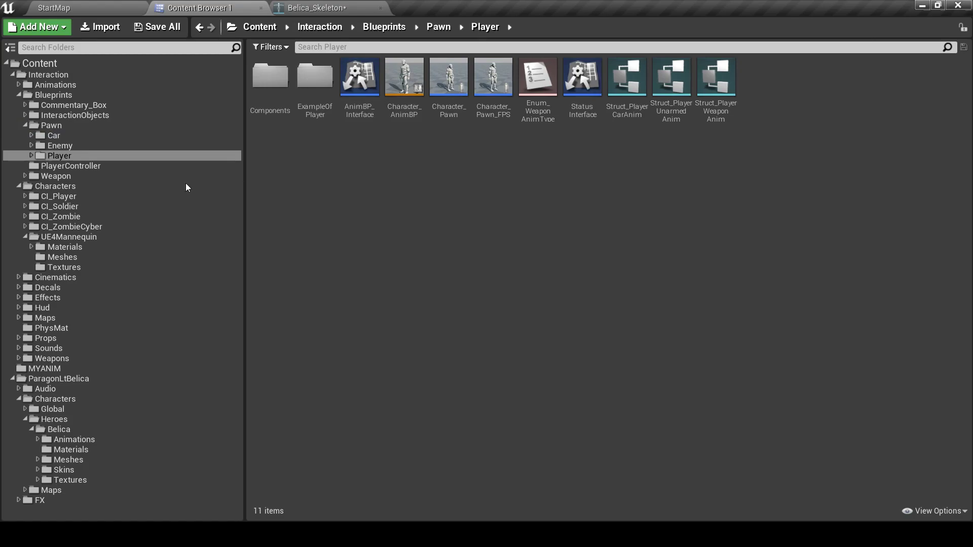
left_click(45, 84)
Navigate Interaction > Characters > UE4Mannequin > Meshes and open UE4_Mannequin_Skeleton
left_click(48, 75)
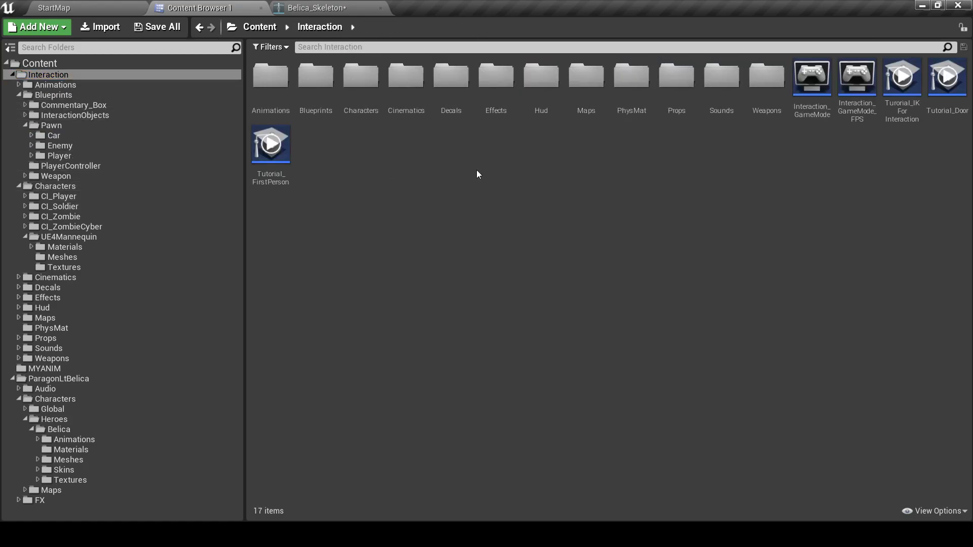
left_click(68, 94)
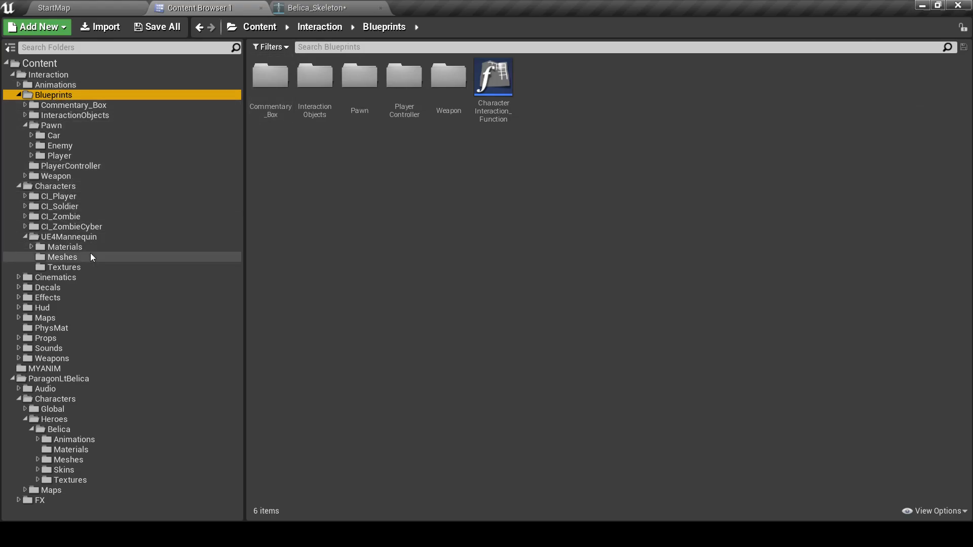
left_click(71, 237)
double_click(334, 86)
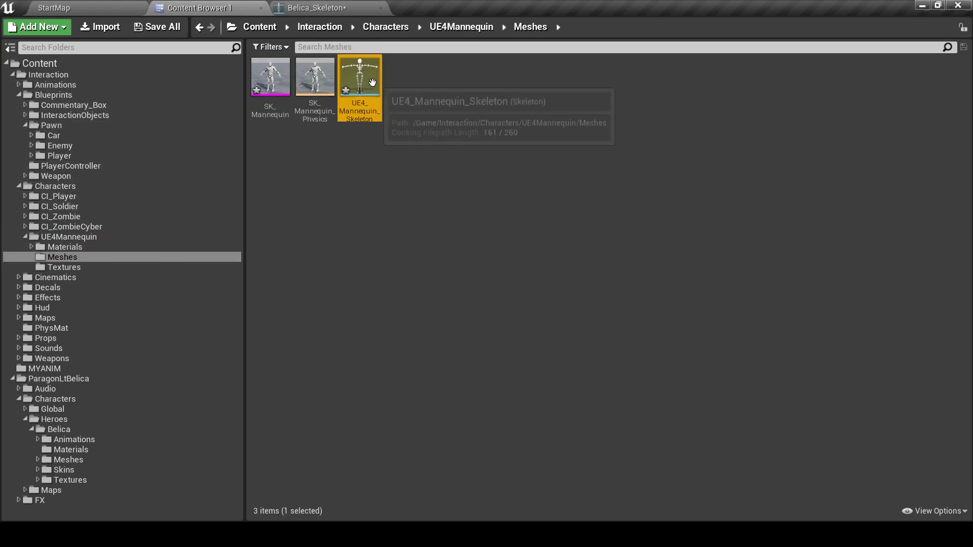
double_click(373, 83)
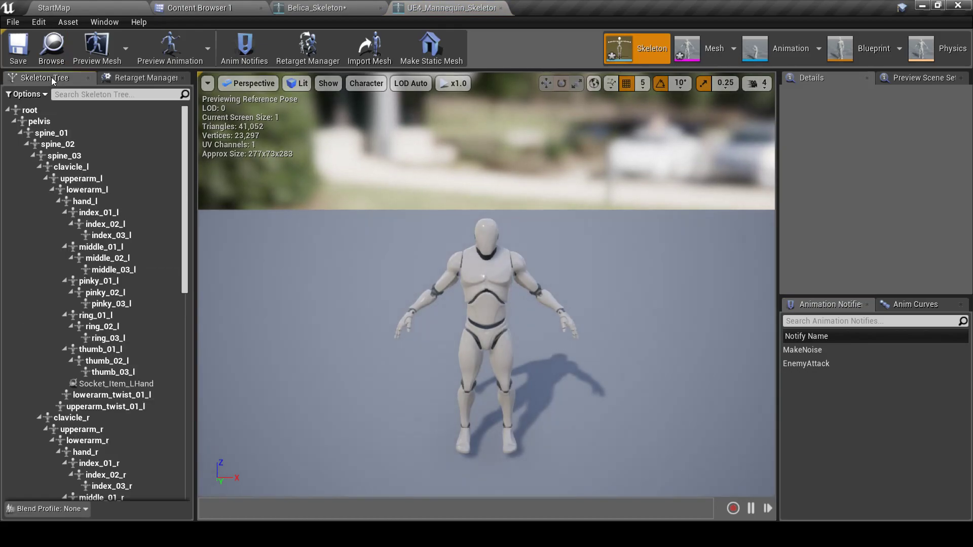
left_click(342, 7)
left_click(445, 5)
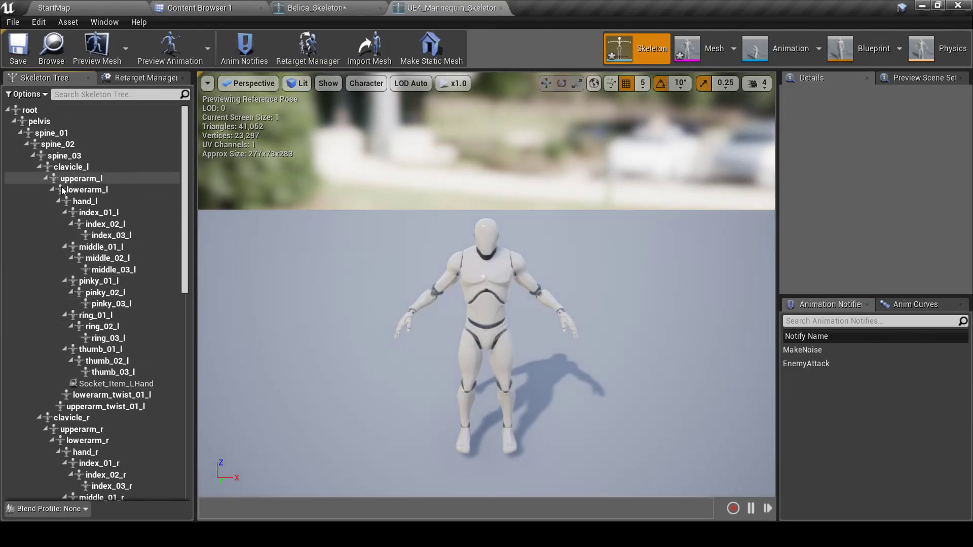
left_click(65, 384)
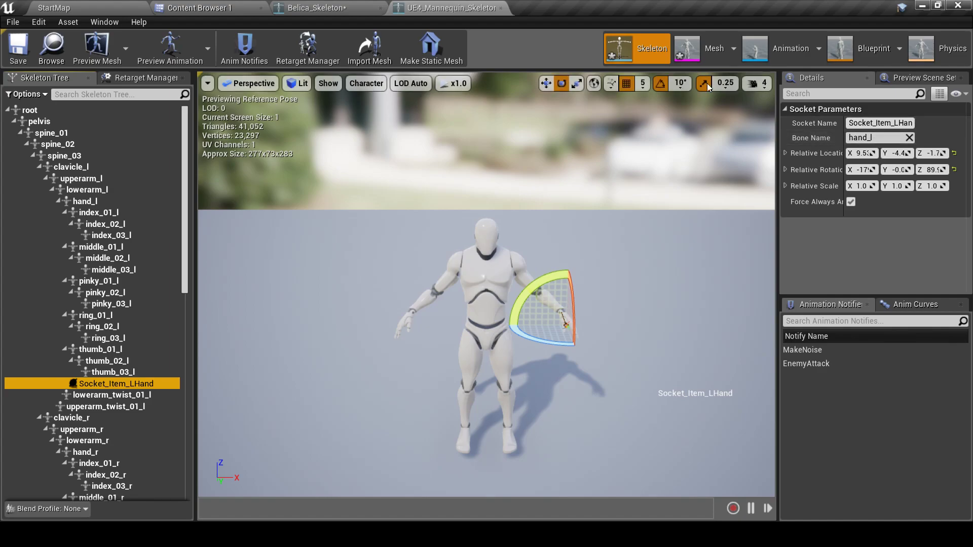
left_click(317, 7)
scroll(156, 359, "down", 3)
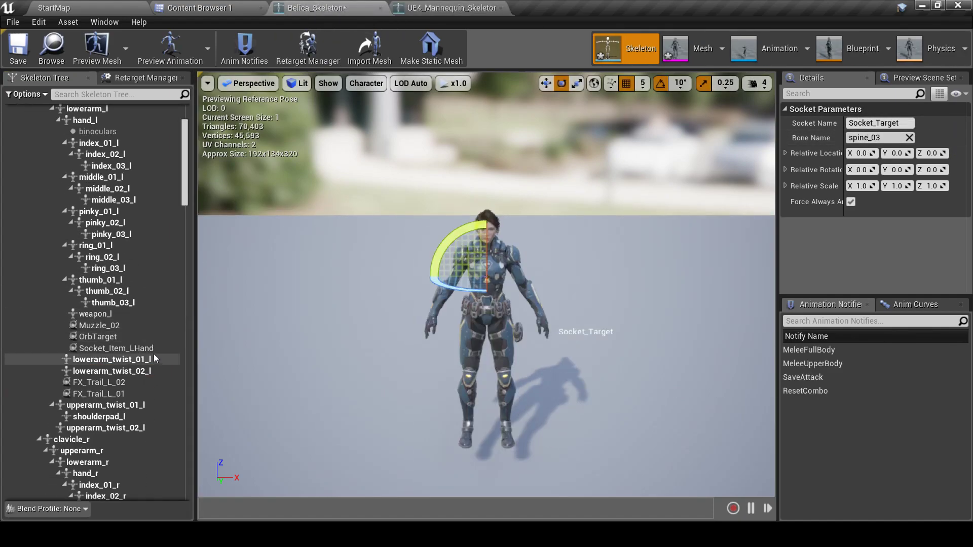
left_click(122, 348)
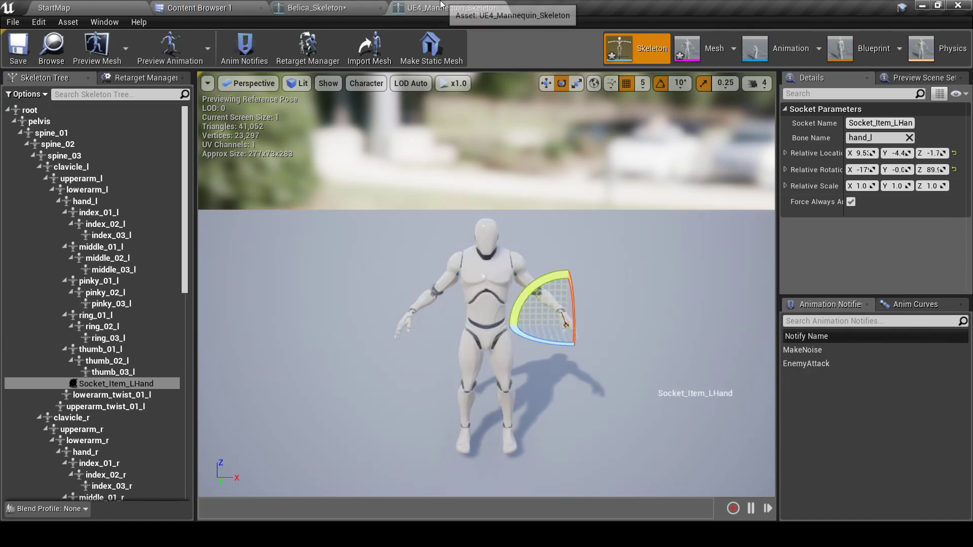
left_click(107, 371)
left_click(102, 383)
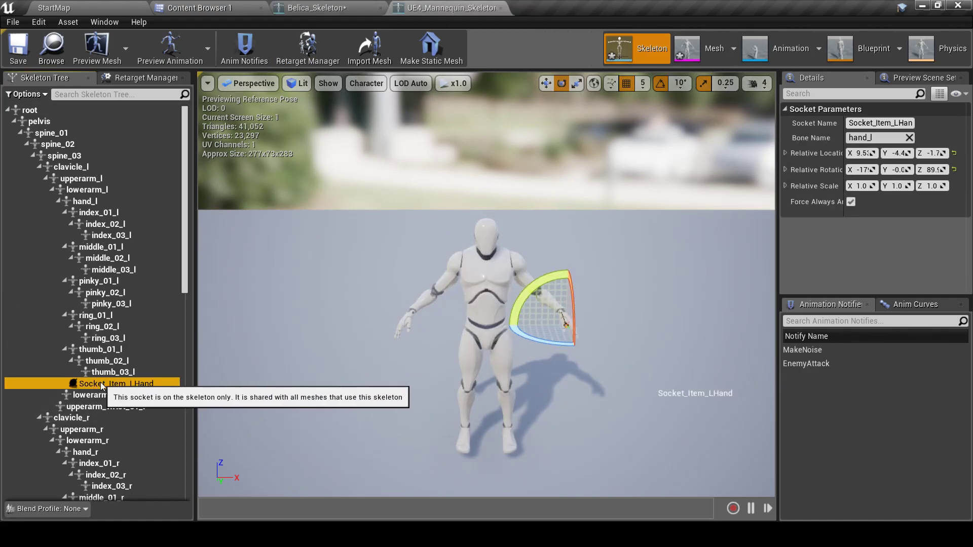
left_click(314, 6)
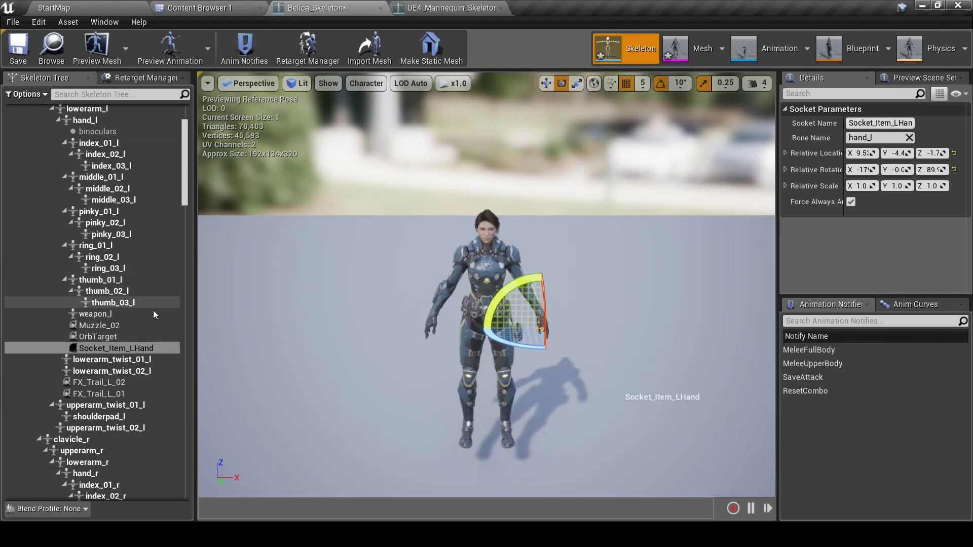
scroll(151, 303, "up", 3)
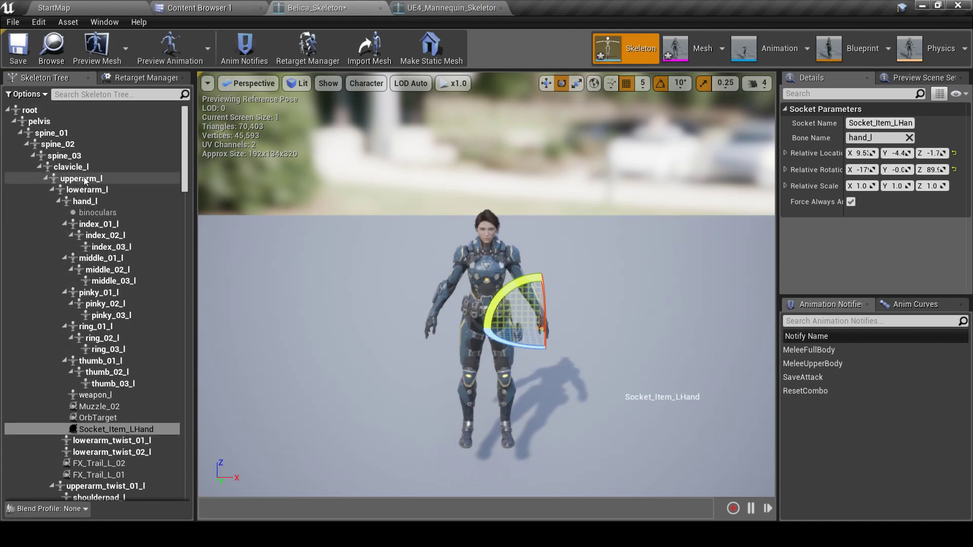
left_click(86, 201)
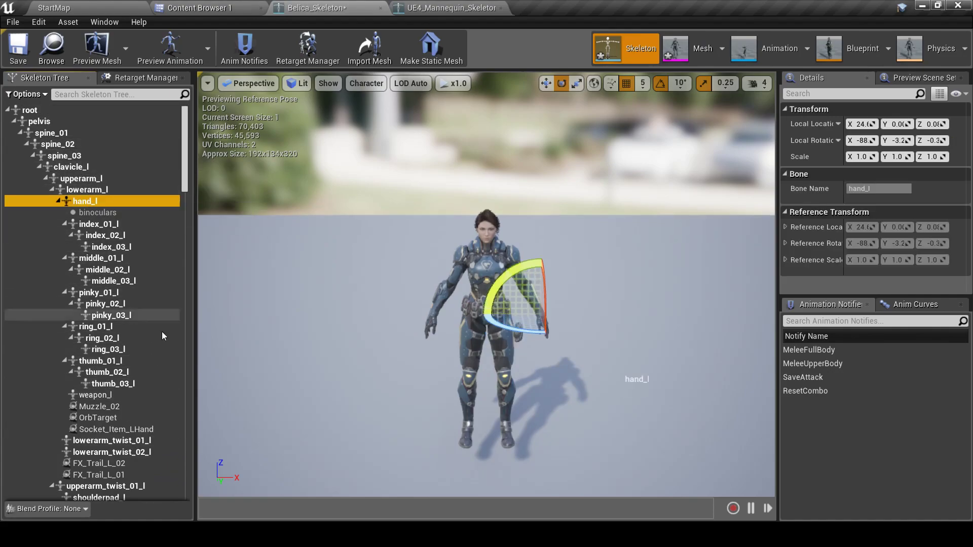
left_click(120, 430)
key("Delete")
left_click(86, 201)
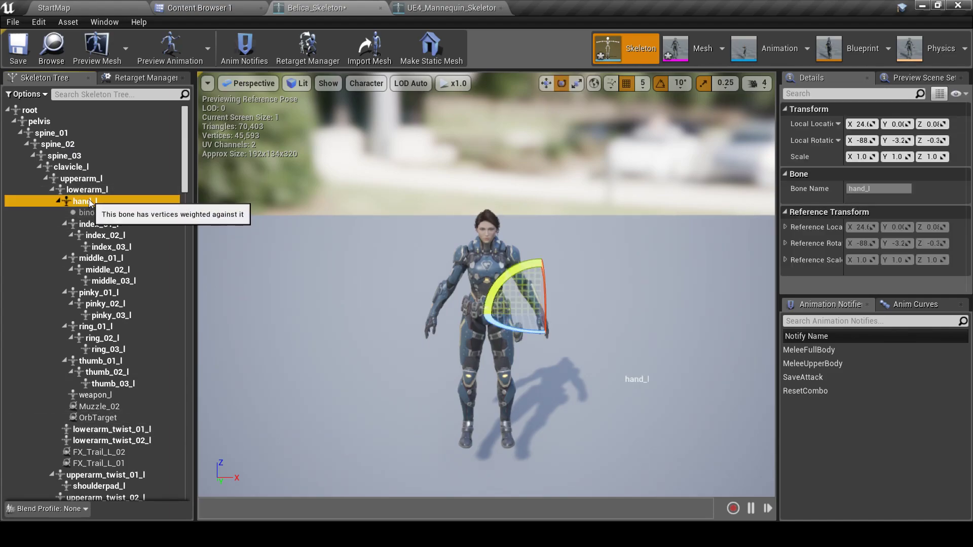
key("ctrl+z")
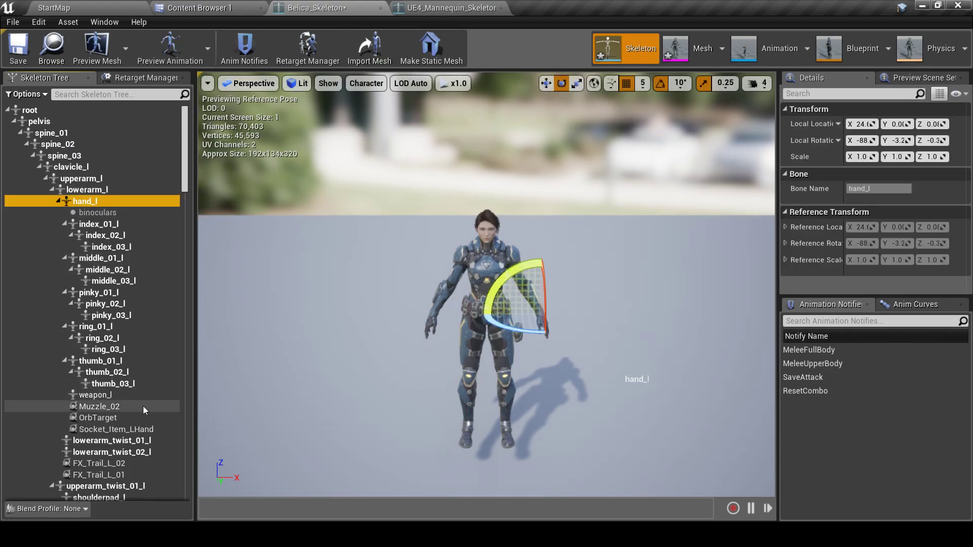
left_click(116, 430)
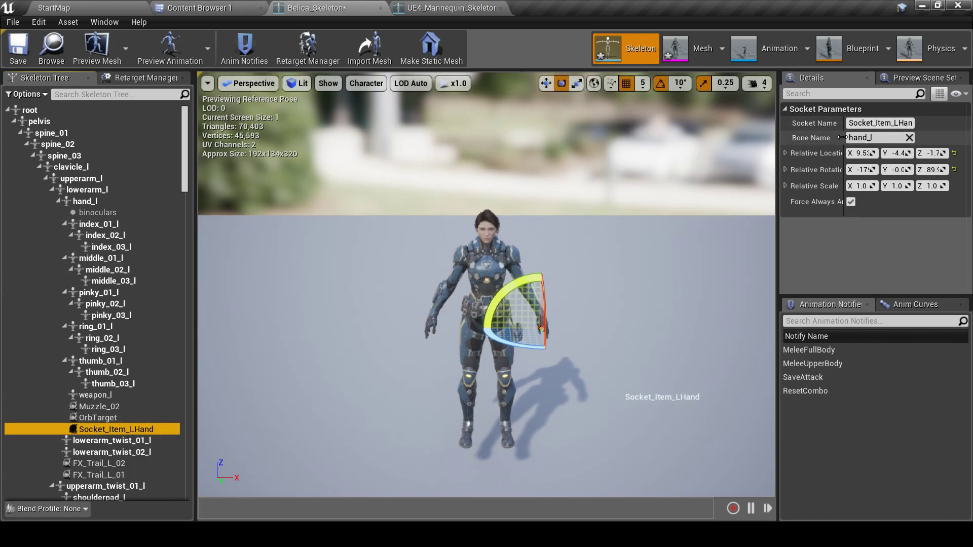
left_click(446, 7)
scroll(122, 294, "down", 10)
scroll(152, 273, "up", 10)
scroll(121, 249, "down", 3)
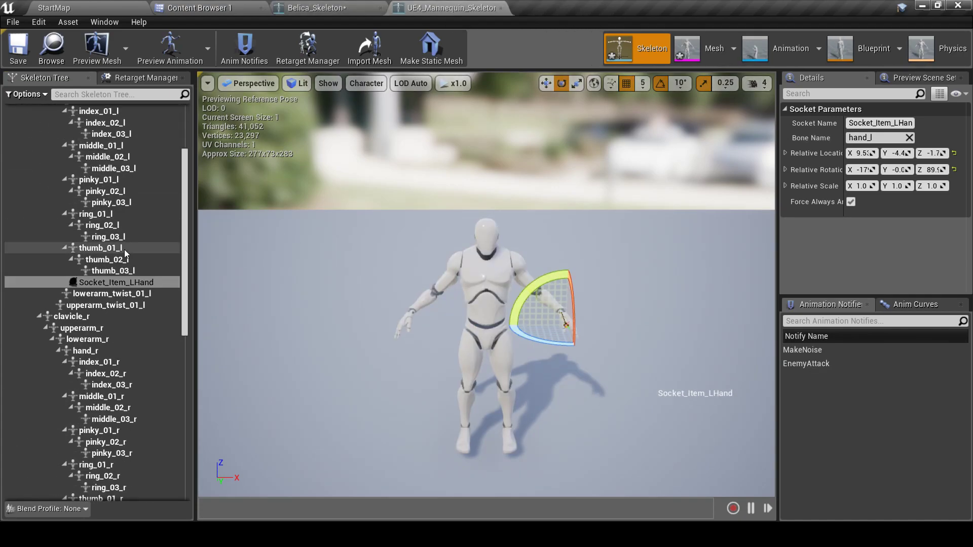
scroll(121, 248, "down", 5)
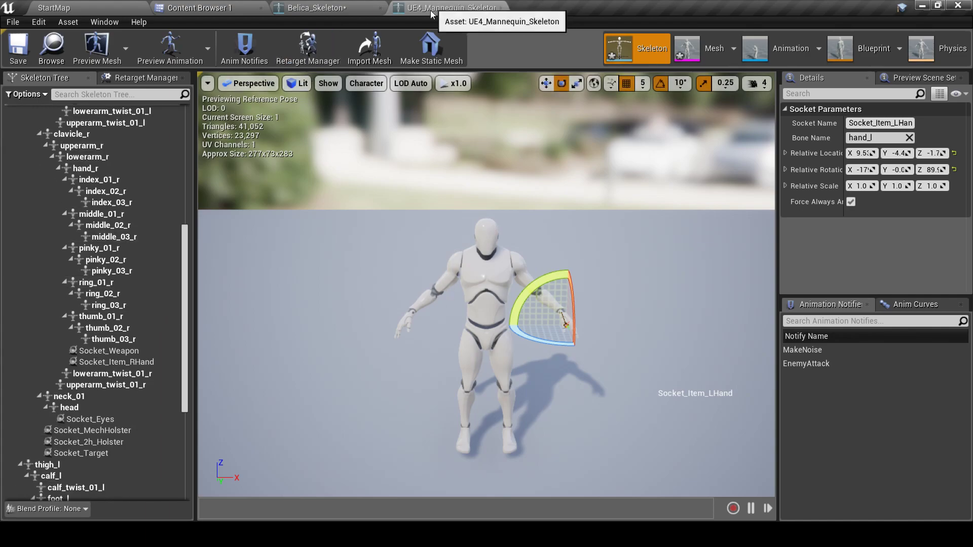
Inspect the mannequin's Socket_Weapon and Socket_Item_RHand, then locate Belica's hand_r bone
left_click(133, 351)
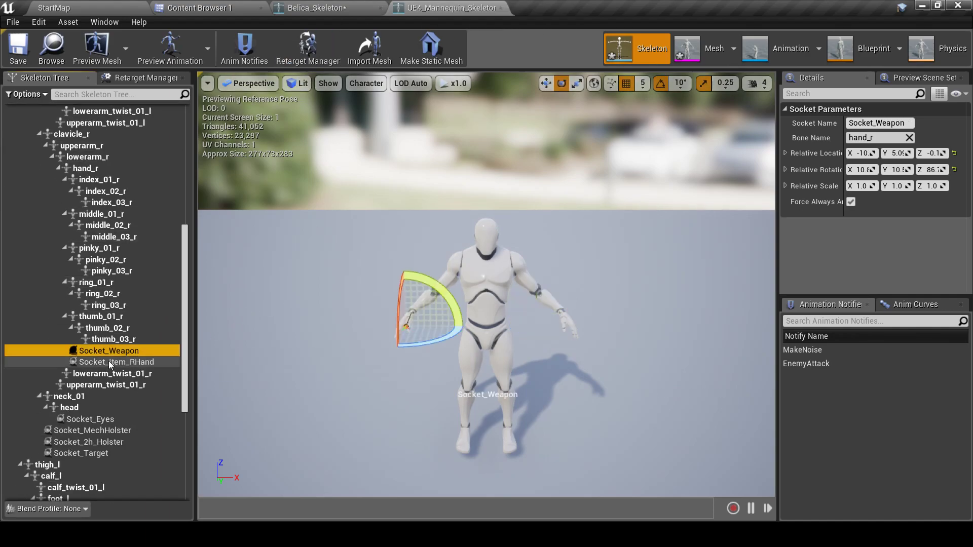
left_click(115, 362, "ctrl")
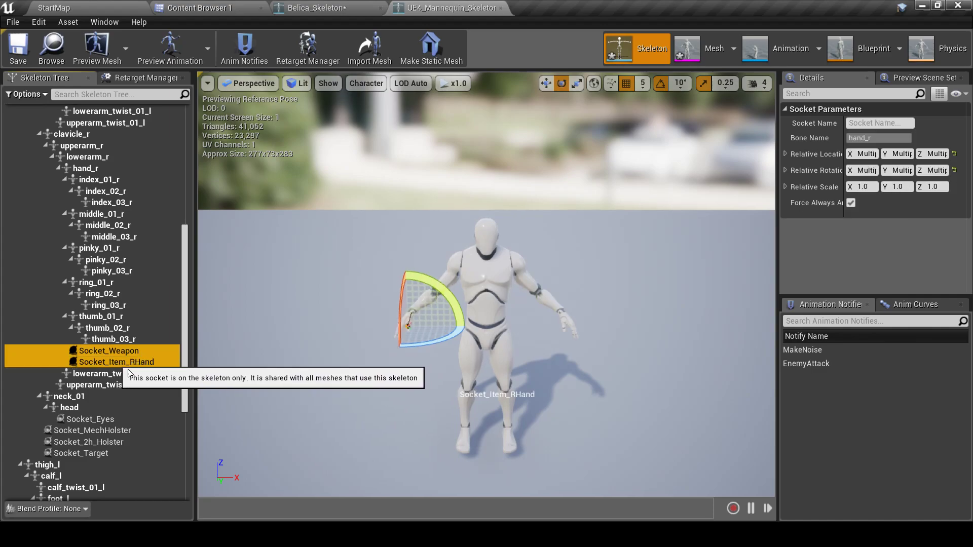
left_click(340, 7)
scroll(114, 376, "down", 10)
scroll(111, 314, "down", 8)
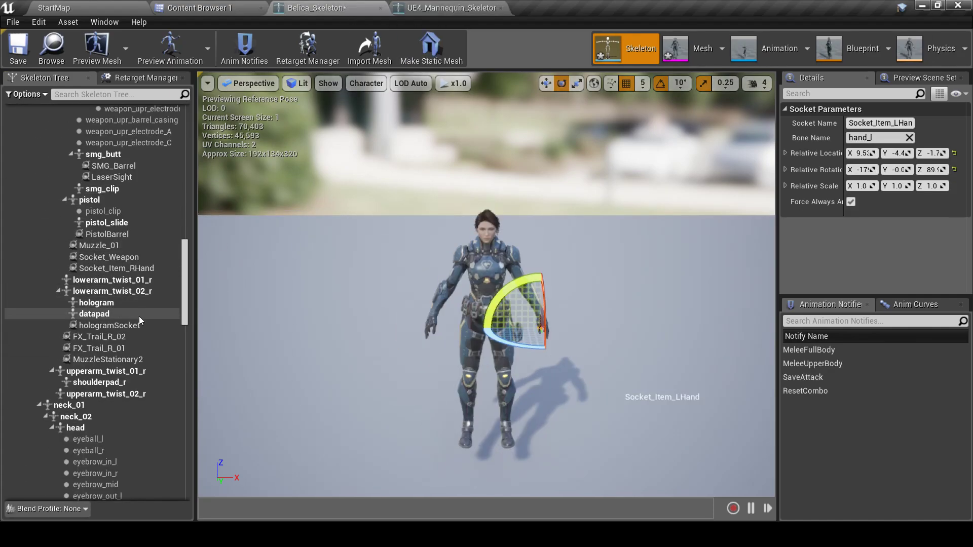
scroll(111, 324, "down", 3)
scroll(122, 330, "up", 6)
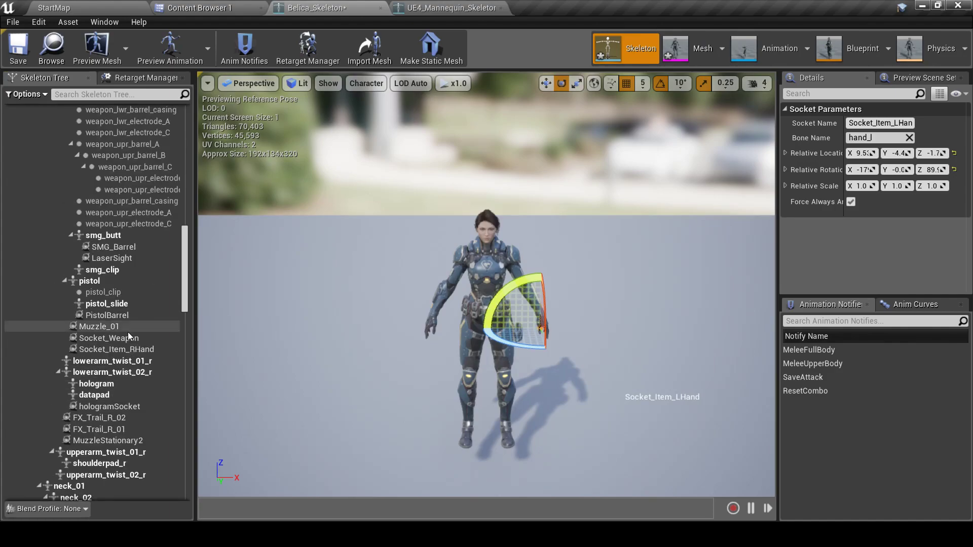
scroll(129, 334, "up", 15)
scroll(118, 358, "up", 4)
scroll(116, 354, "down", 8)
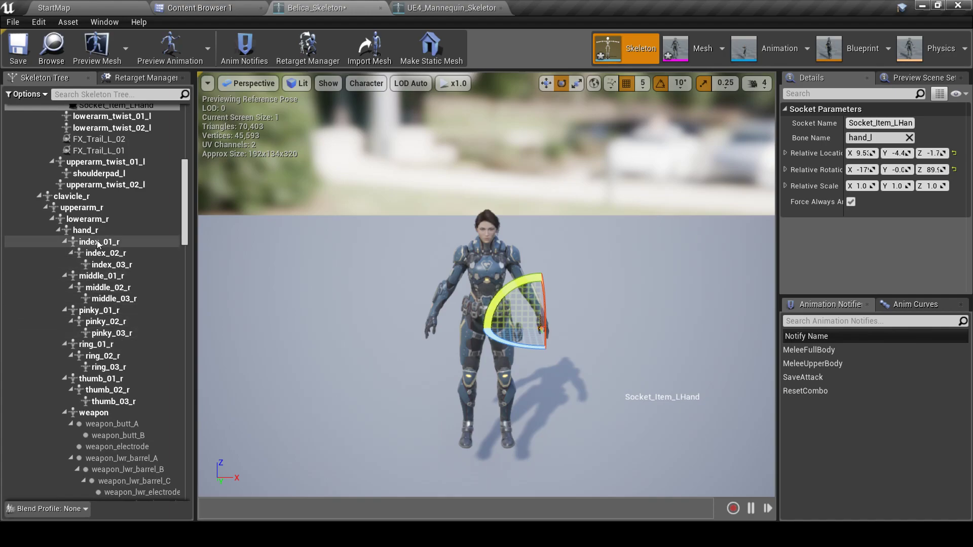
left_click(76, 231)
Compare Belica's Socket_Weapon and Socket_Item_RHand sockets on hand_r
scroll(115, 330, "down", 10)
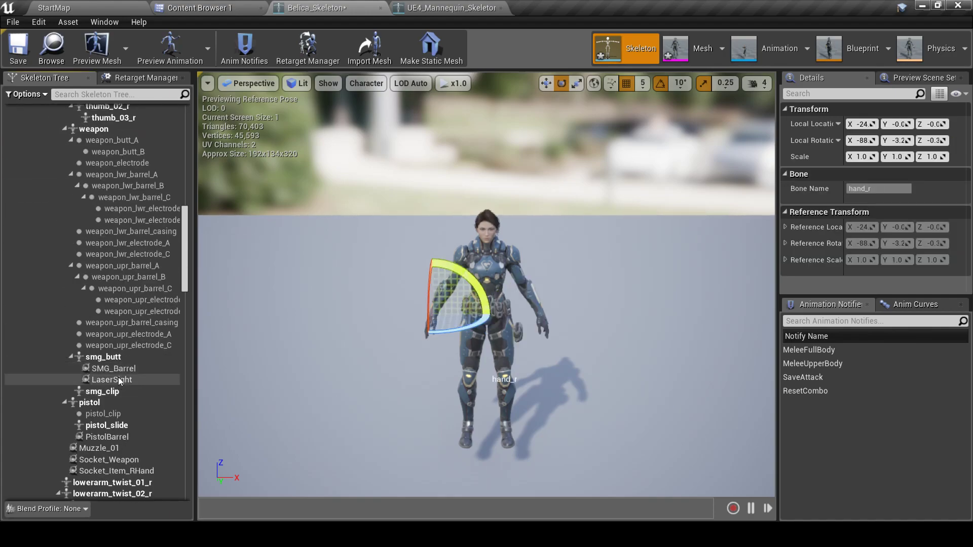
left_click(117, 379)
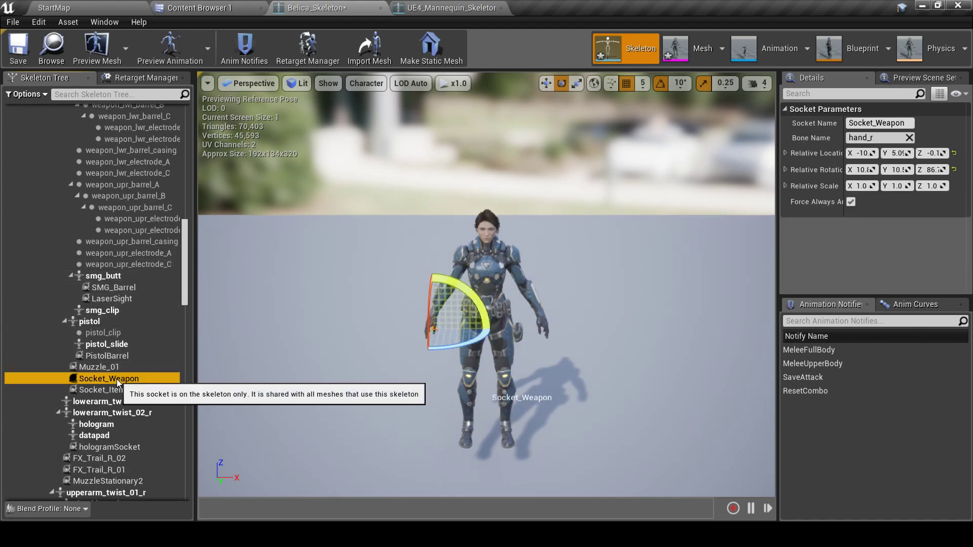
left_click(118, 389, "ctrl")
left_click(127, 382)
left_click(127, 389)
left_click(128, 382)
left_click(128, 392)
left_click(126, 382)
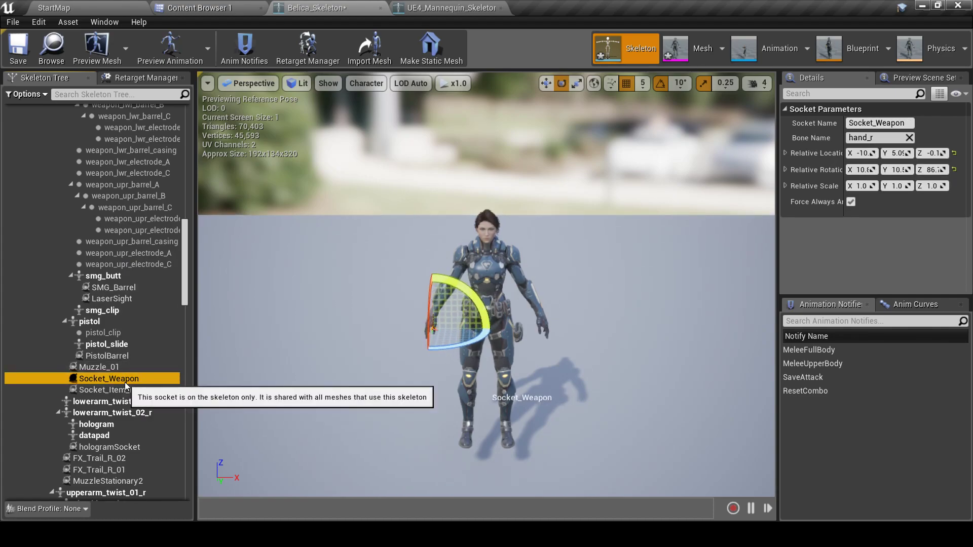
Inspect the mannequin's Socket_MechHolster and Socket_Target sockets
left_click(429, 7)
scroll(79, 336, "down", 2)
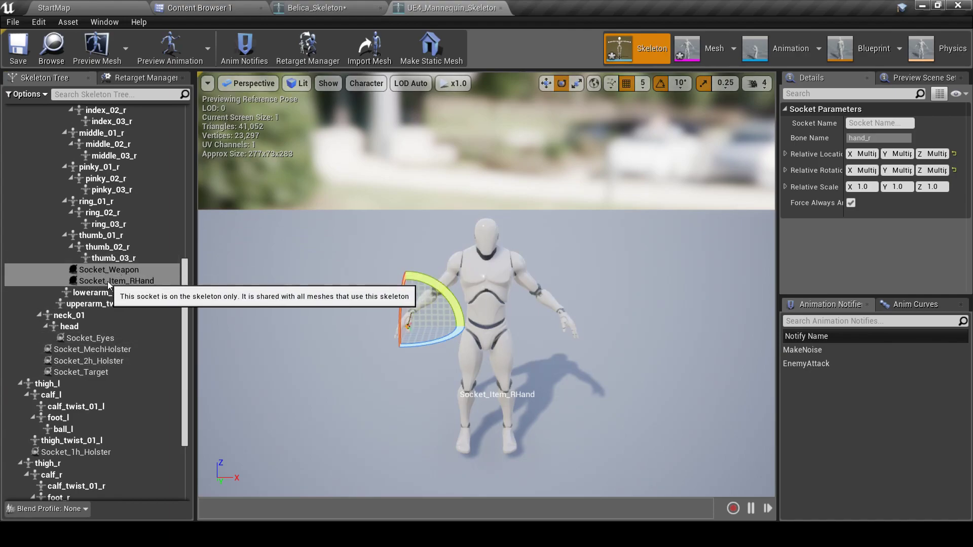
left_click(82, 349)
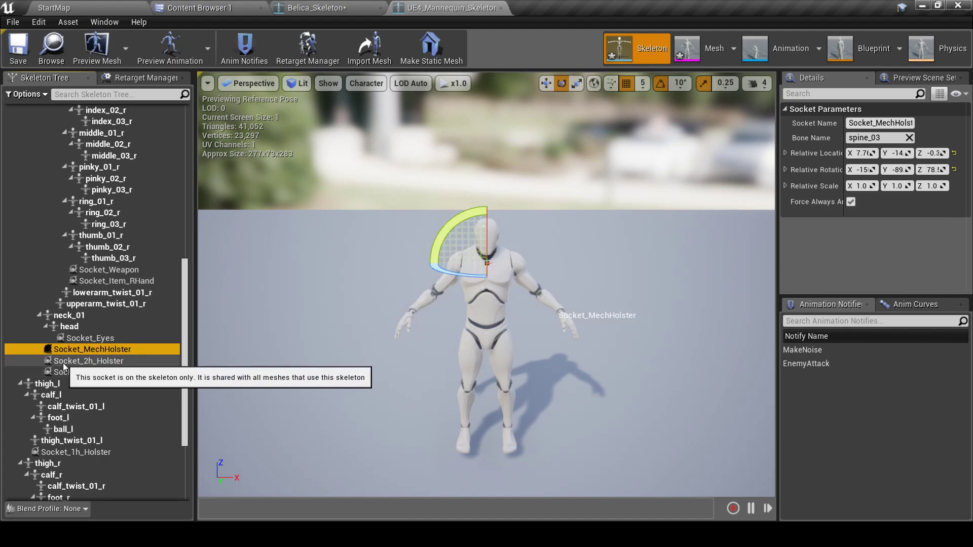
left_click(72, 372)
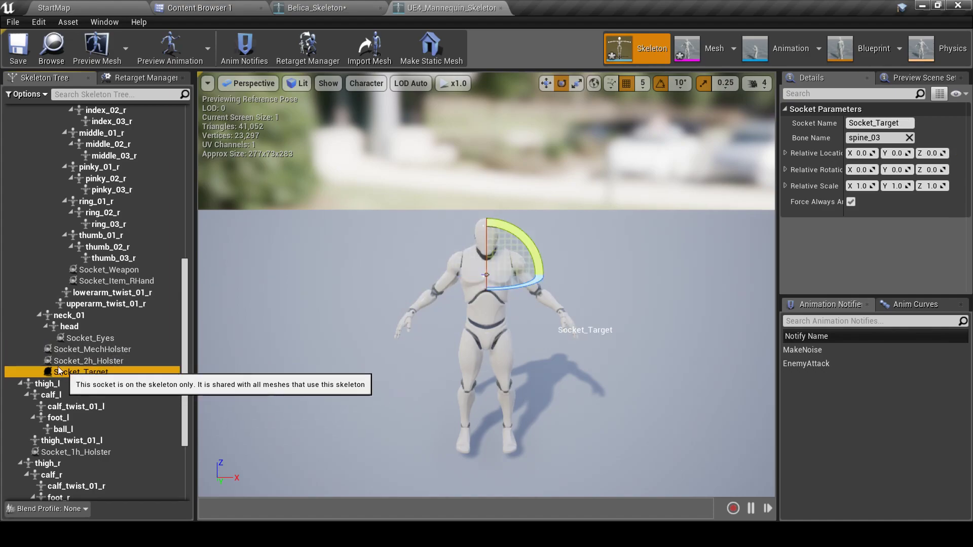
scroll(96, 304, "down", 5)
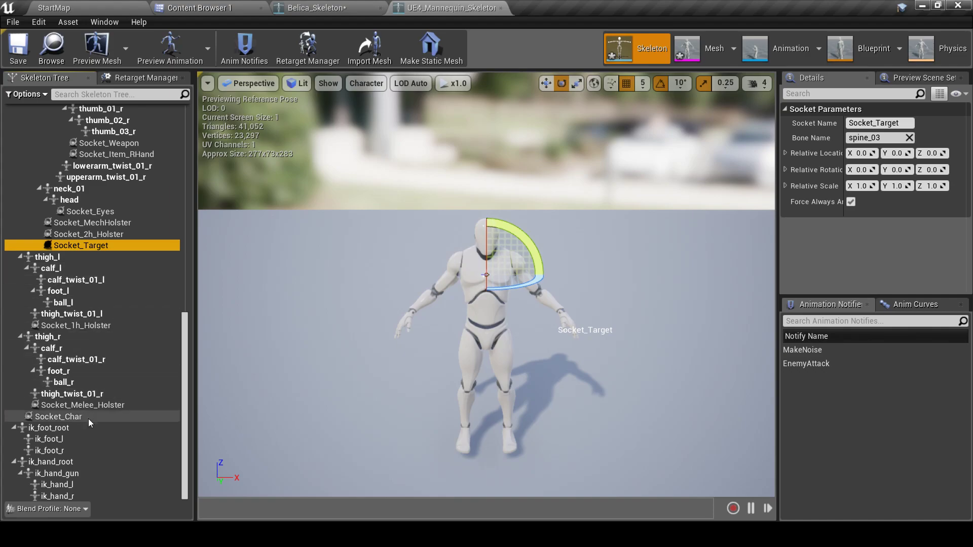
Inspect Belica's Socket_1h_Holster socket, then close the mannequin skeleton editor
left_click(316, 8)
scroll(108, 371, "down", 15)
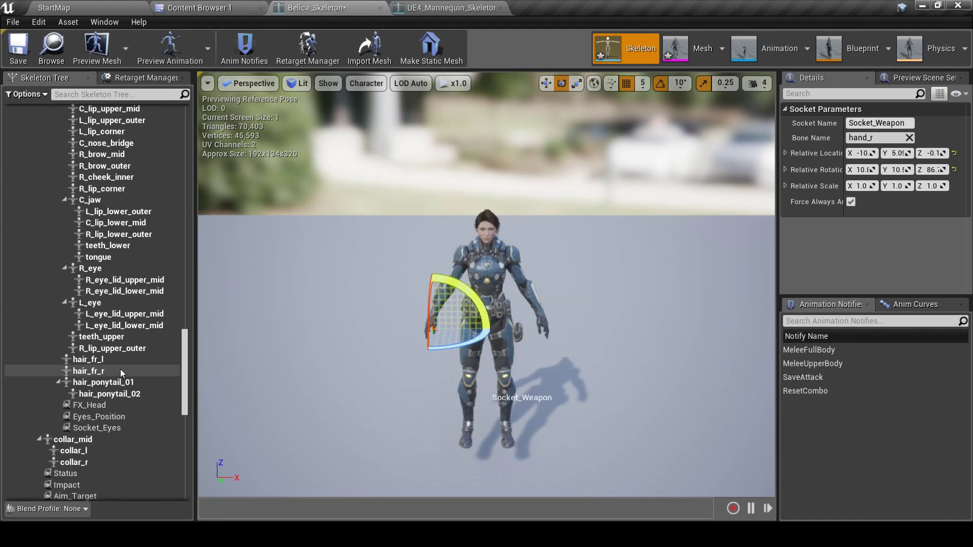
scroll(107, 359, "down", 6)
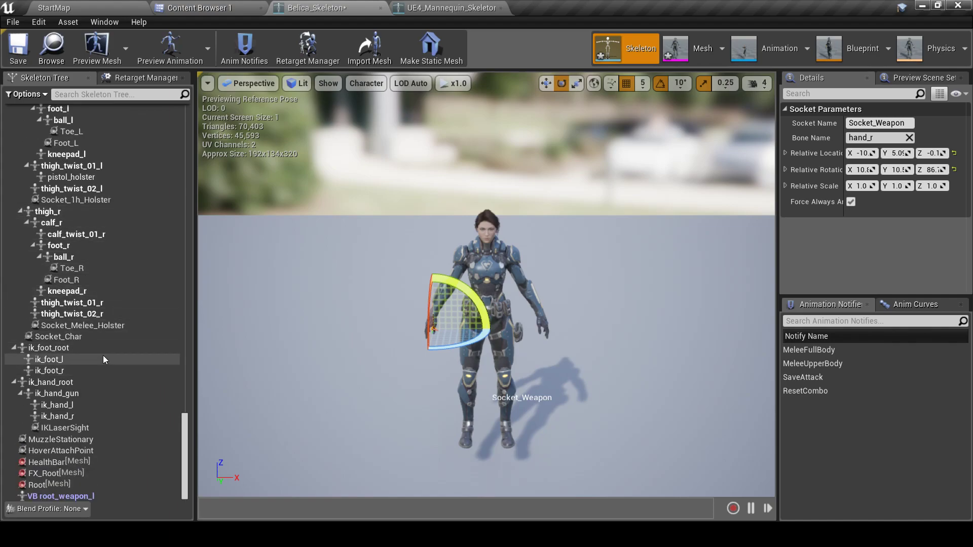
left_click(83, 198)
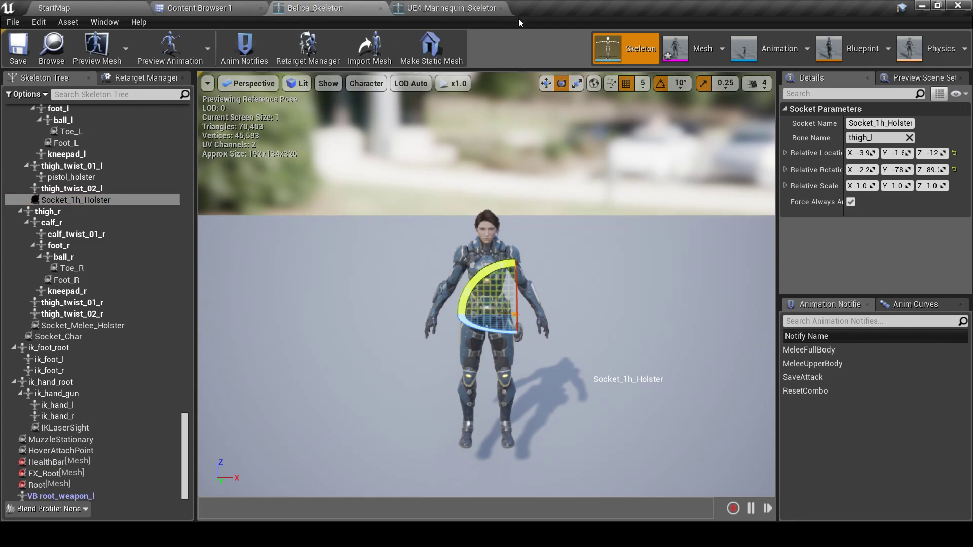
left_click(500, 8)
Close the Belica skeleton editor and browse to Pawn > Player > ExampleOfPlayer
left_click(380, 8)
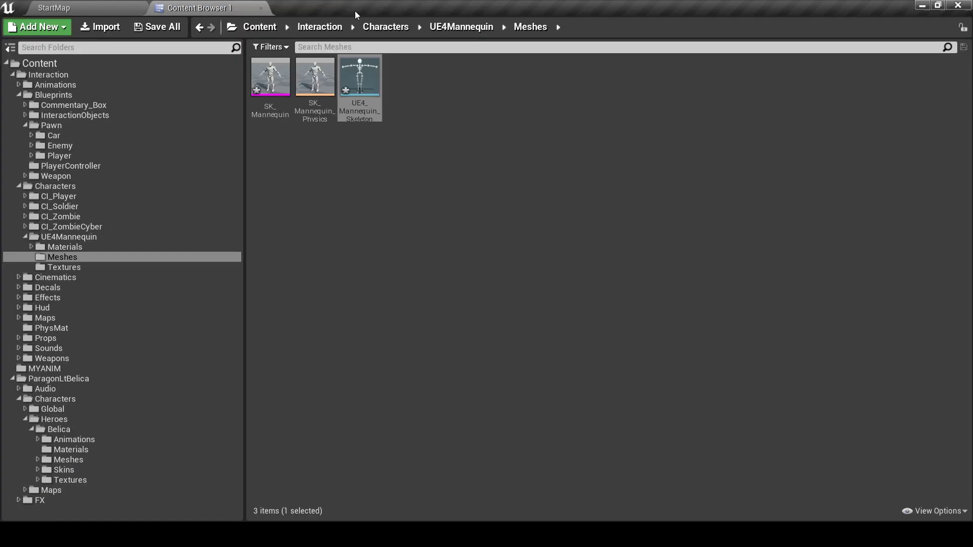
left_click(68, 460)
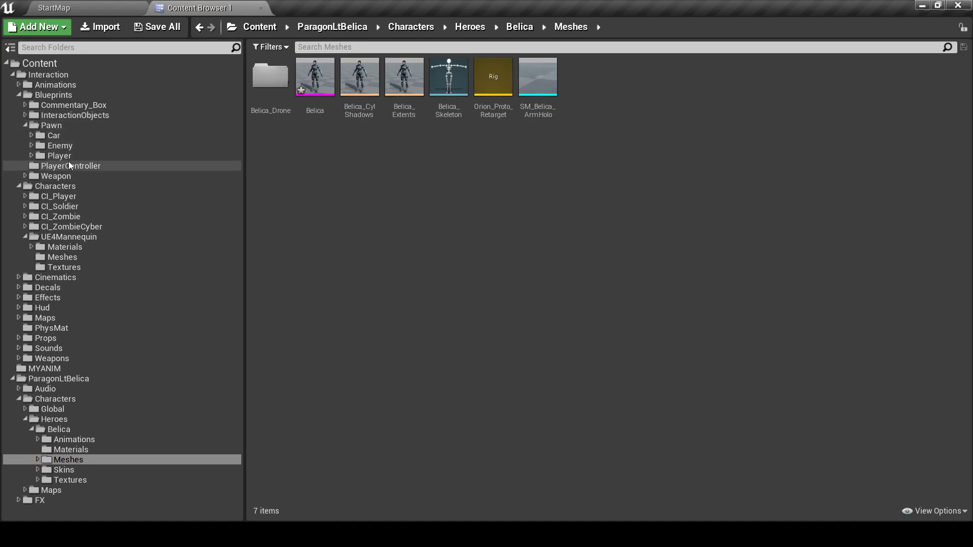
left_click(51, 125)
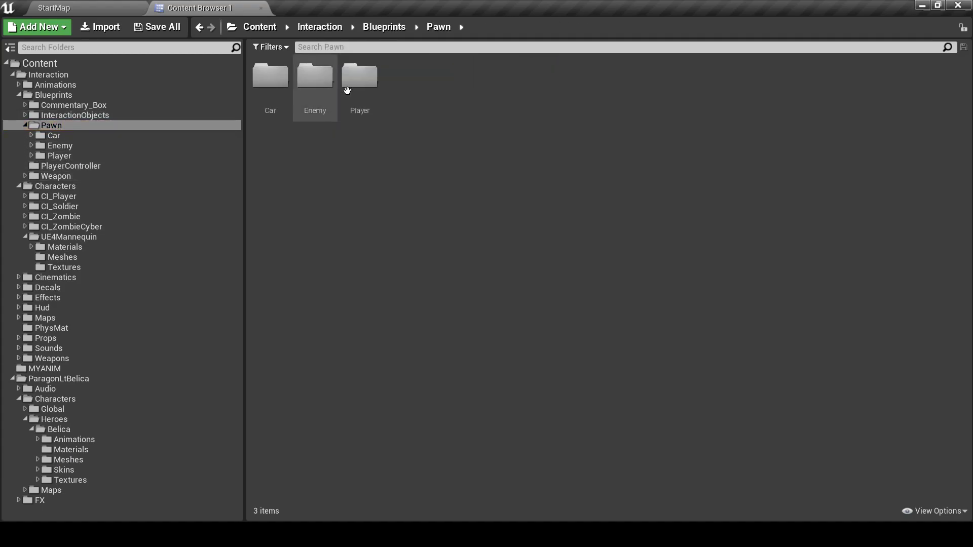
double_click(365, 93)
double_click(313, 94)
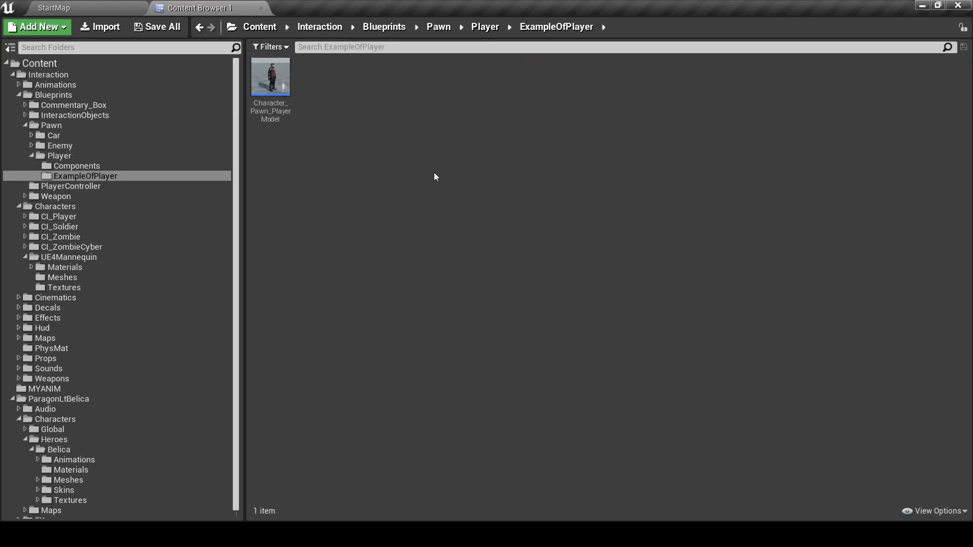
Create a Blueprint class with parent Character_Pawn and name it BELICA
right_click(370, 114)
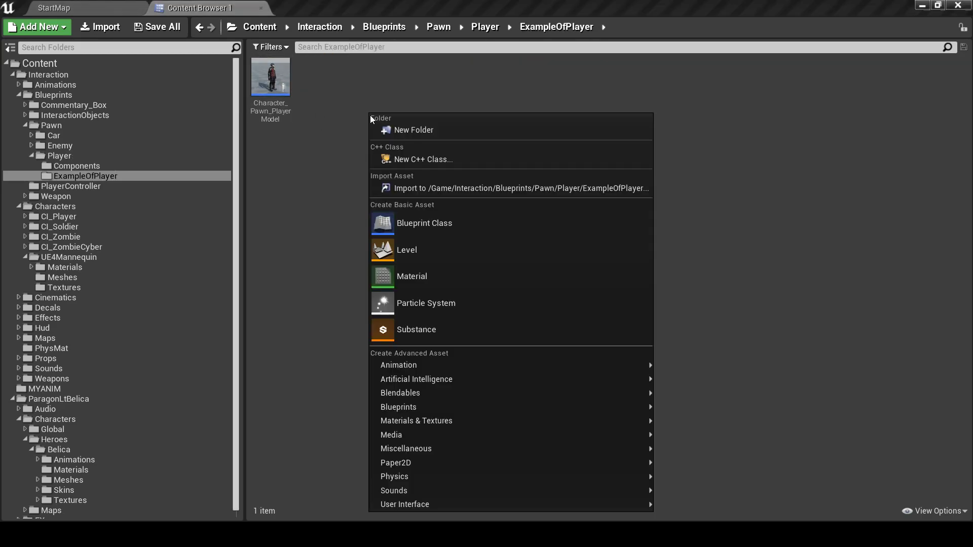
left_click(410, 223)
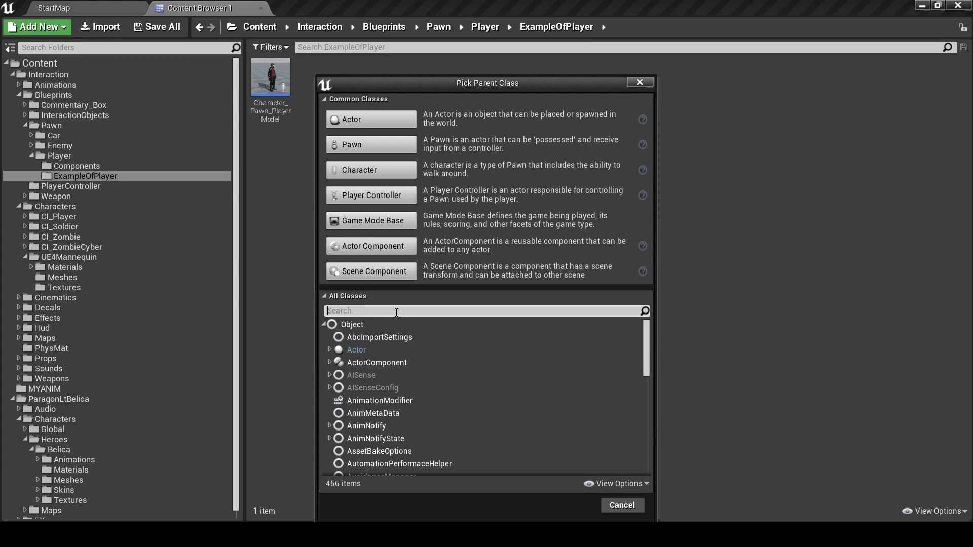
type("charac")
left_click(412, 388)
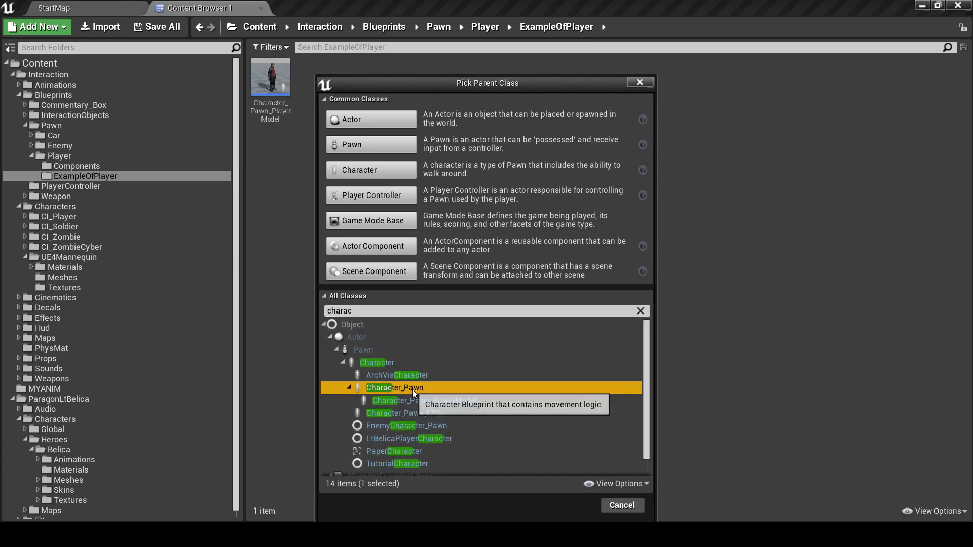
left_click(580, 507)
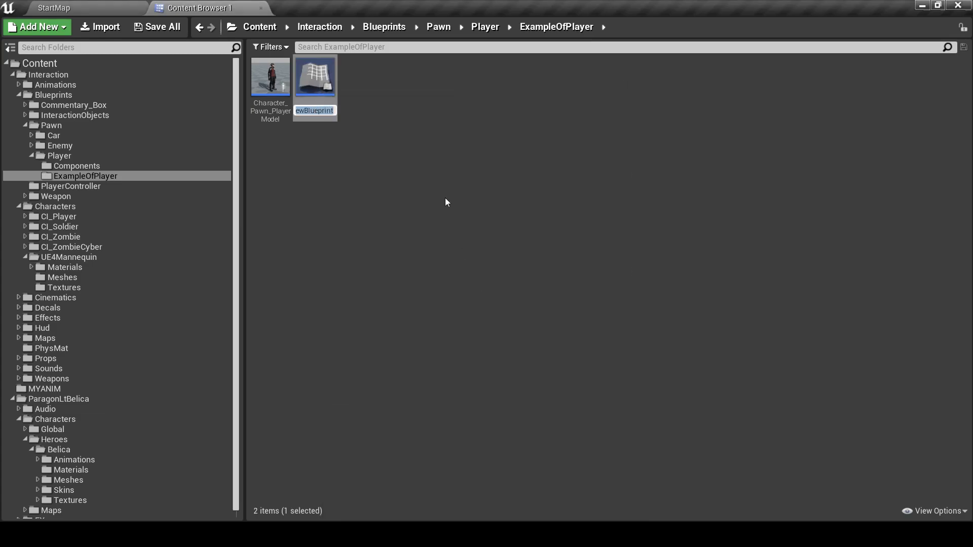
type("BELICA")
key("Return")
Open BELICA and set its Mesh component's skeletal mesh to Belica
double_click(270, 79)
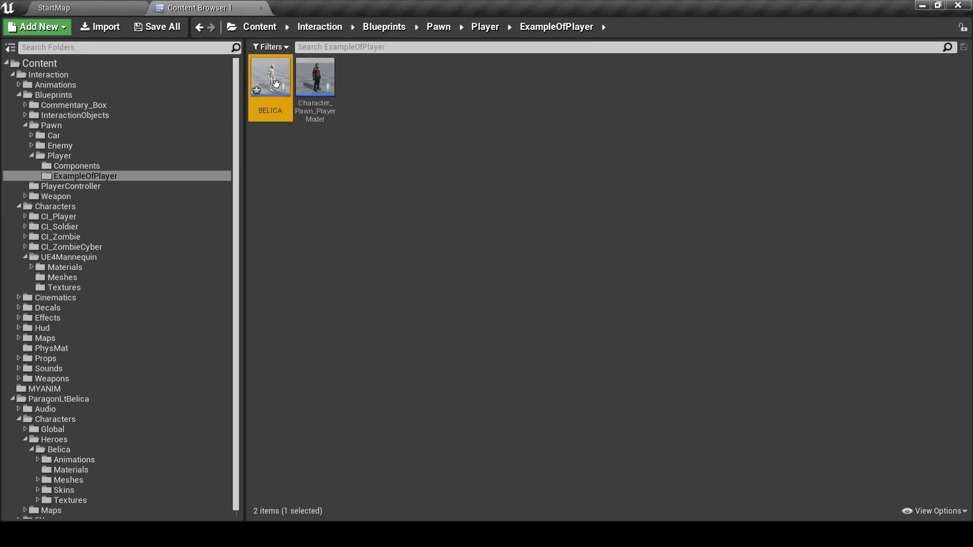
scroll(381, 216, "up", 3)
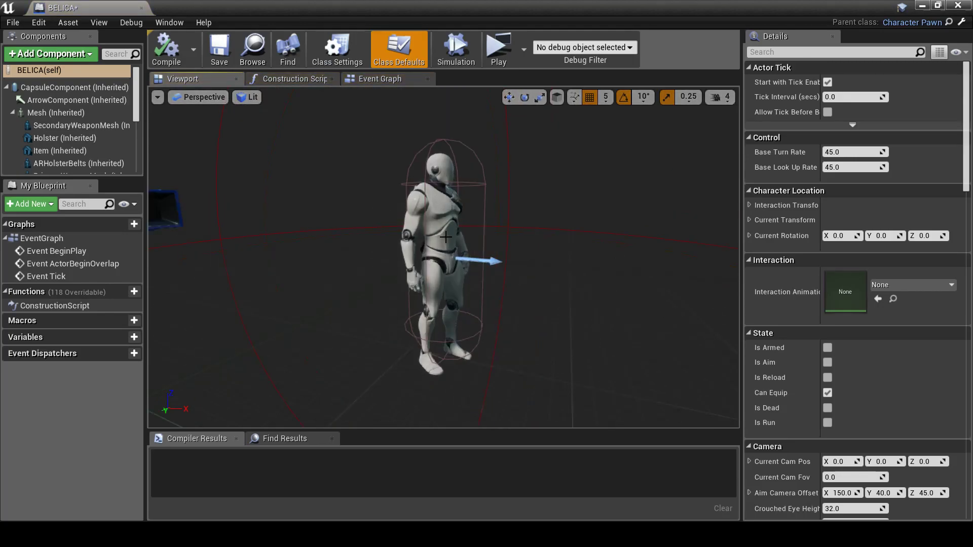
left_click(452, 206)
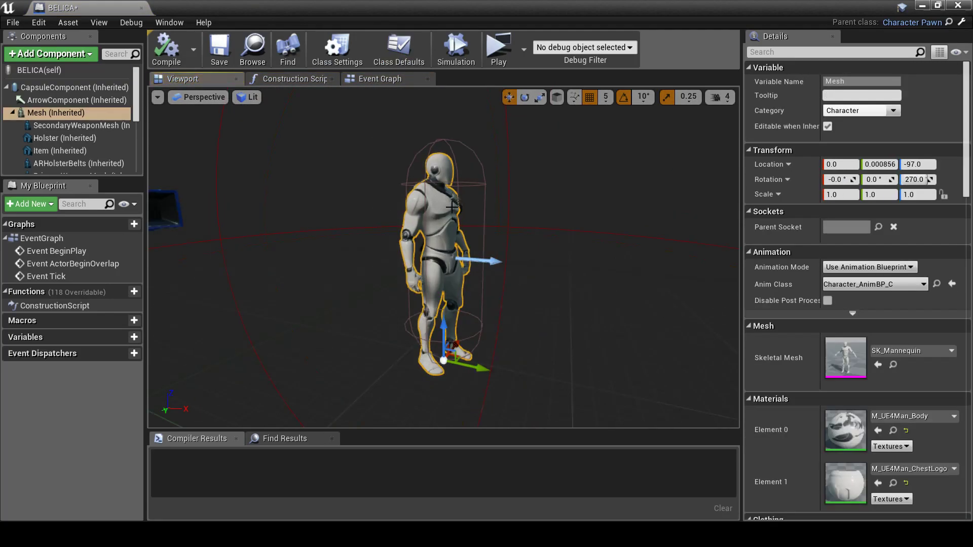
left_click(910, 355)
type("belica")
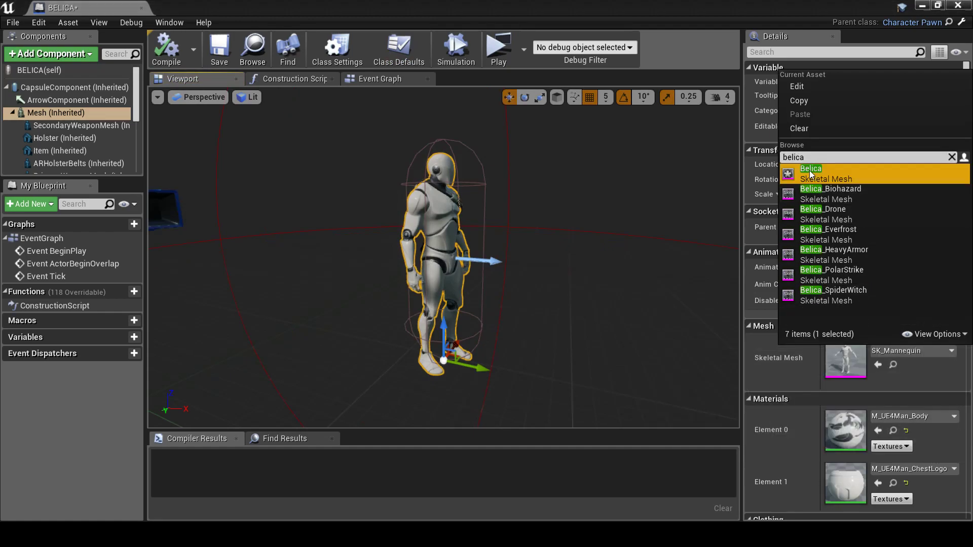
left_click(831, 173)
right_click_drag(487, 188, 498, 209)
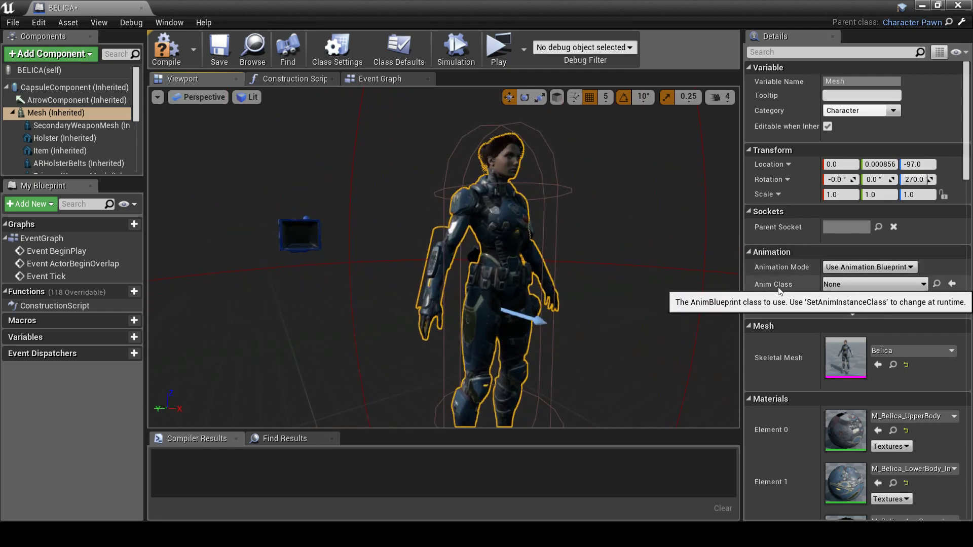
Set the Mesh anim class to Character_AnimBP_MY_C, compile, and return to StartMap
left_click(844, 288)
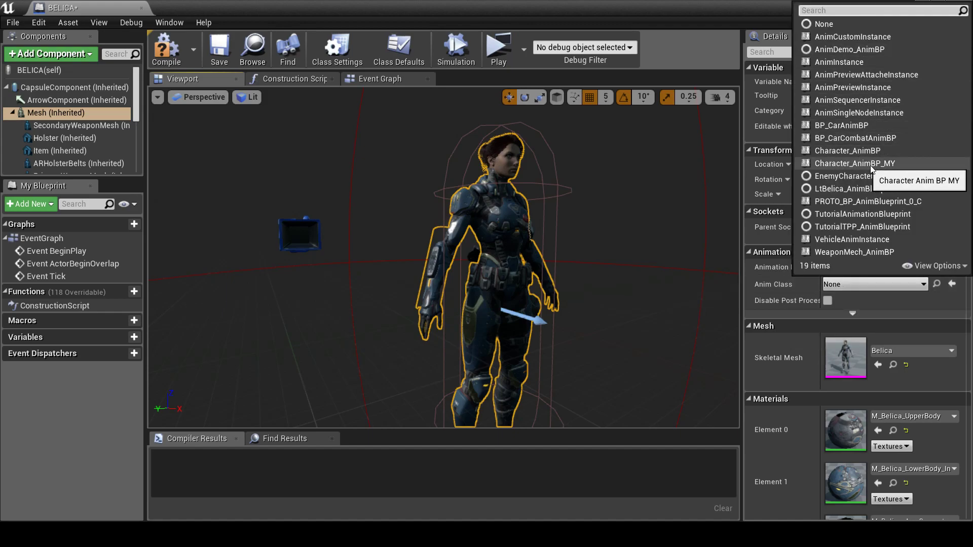
left_click(882, 164)
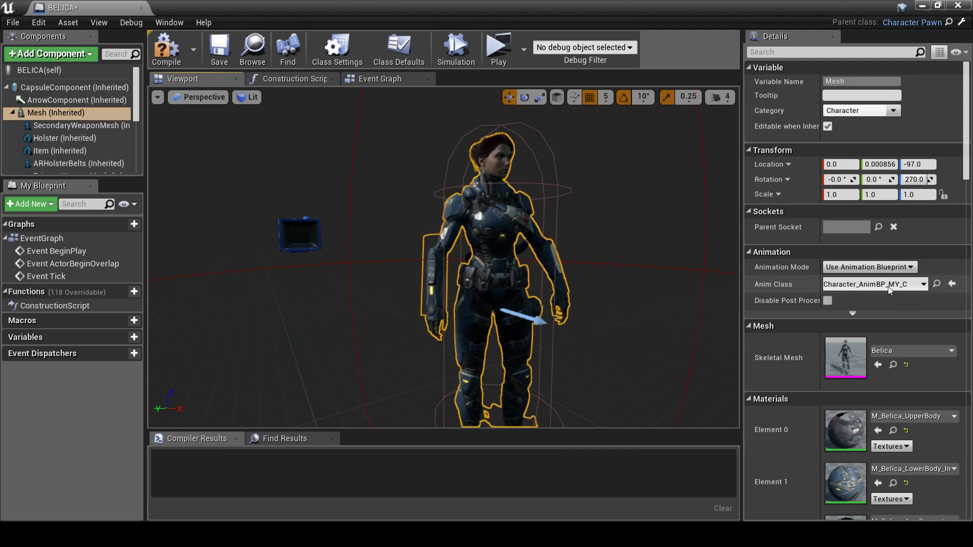
left_click(166, 49)
left_click(478, 185)
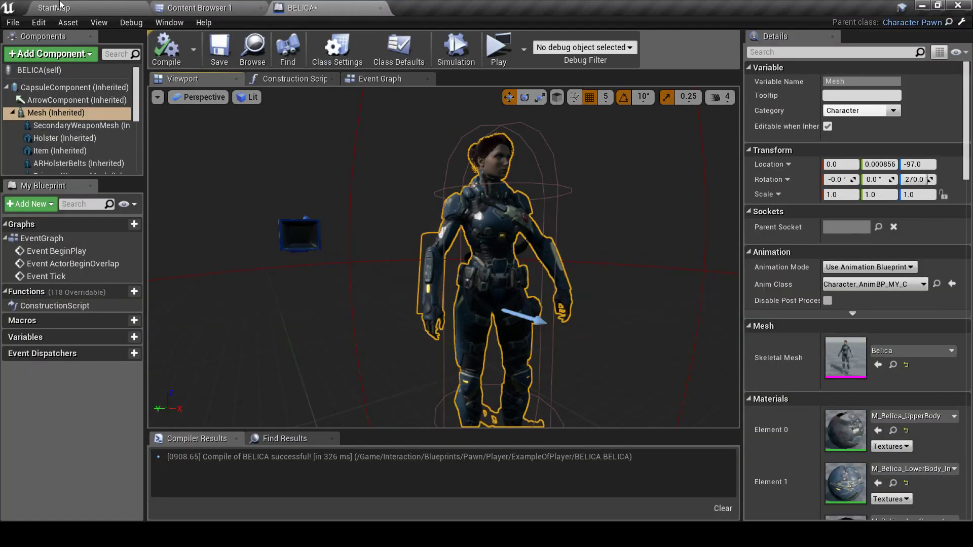
left_click(85, 7)
Make BELICA the default pawn class in the level's World Settings game mode
left_click(829, 37)
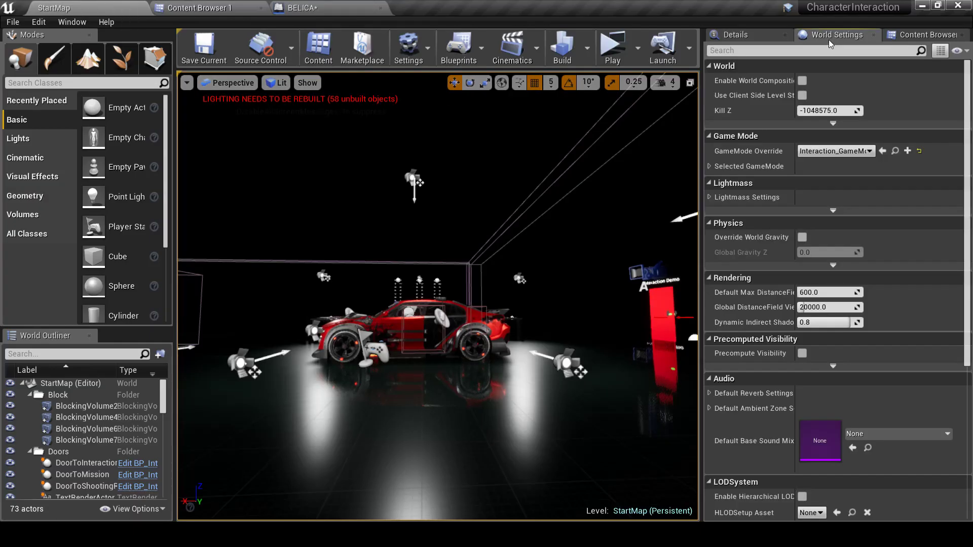
left_click(710, 166)
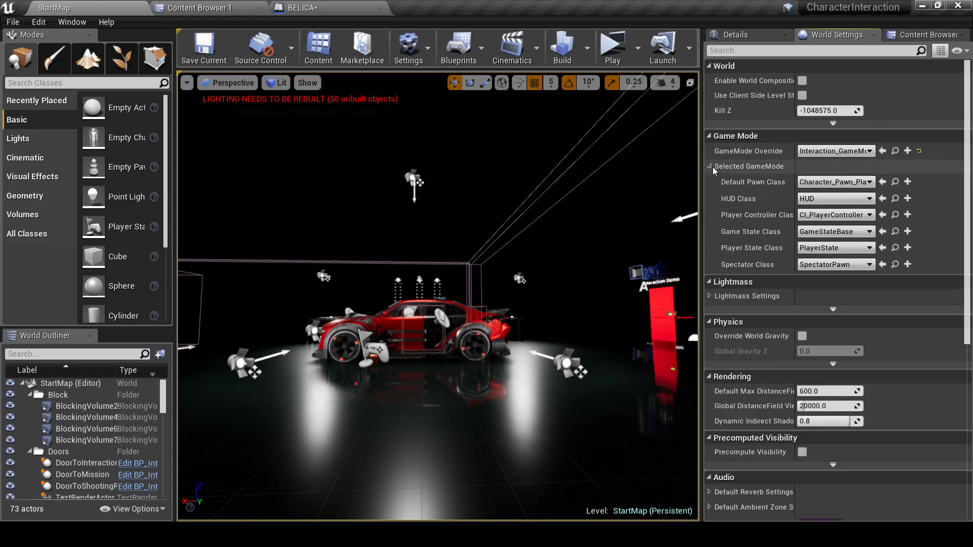
left_click(835, 181)
left_click(841, 236)
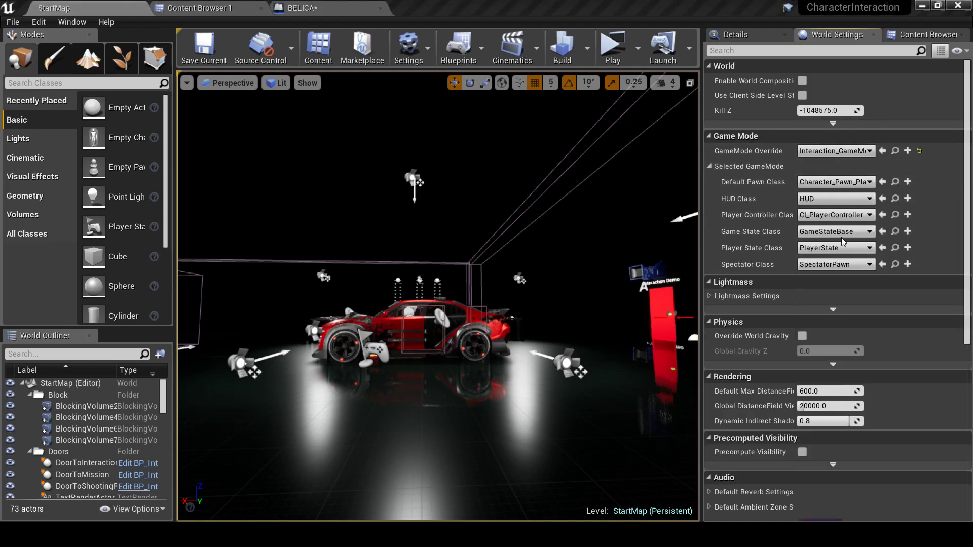
Play-test the level with WASD, run to the weapon table, pick up the handgun, then stop
left_click(614, 50)
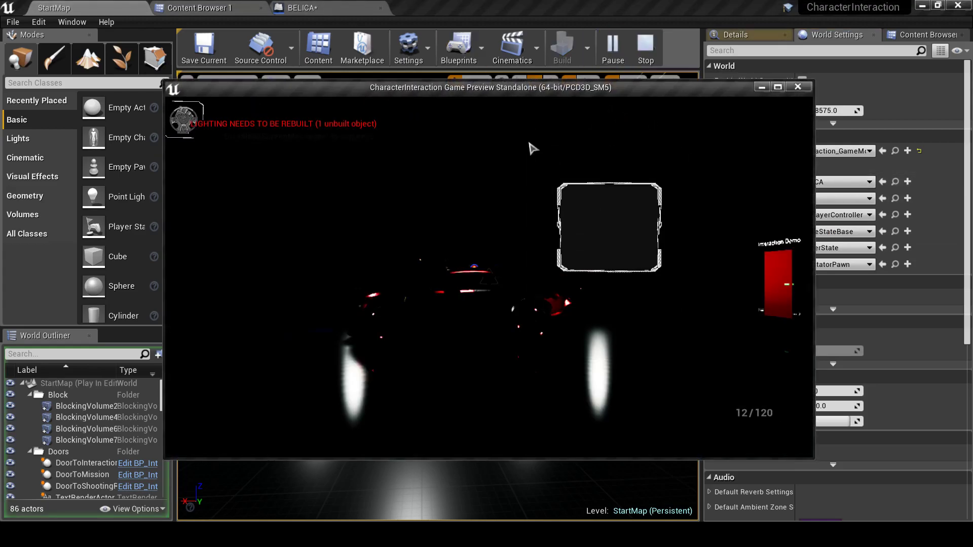
key("w")
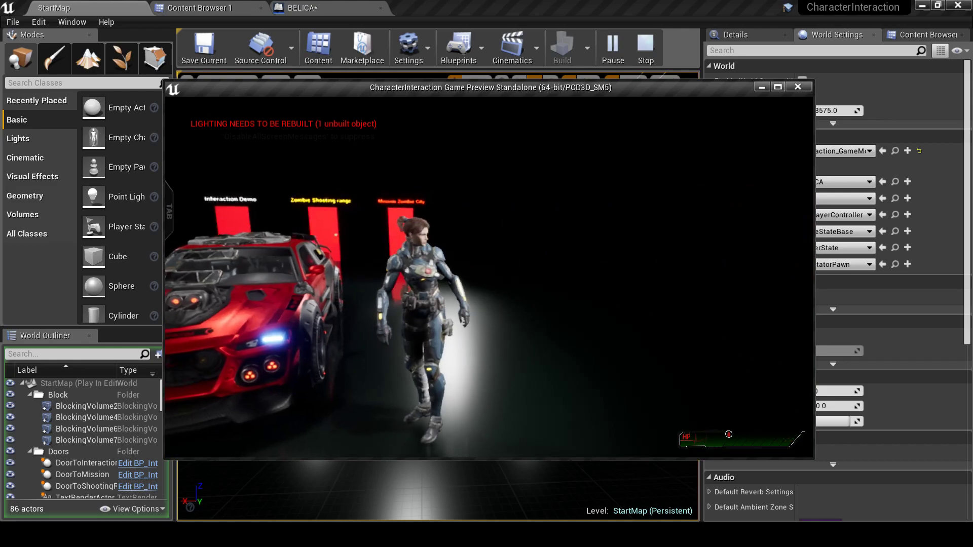
key("w")
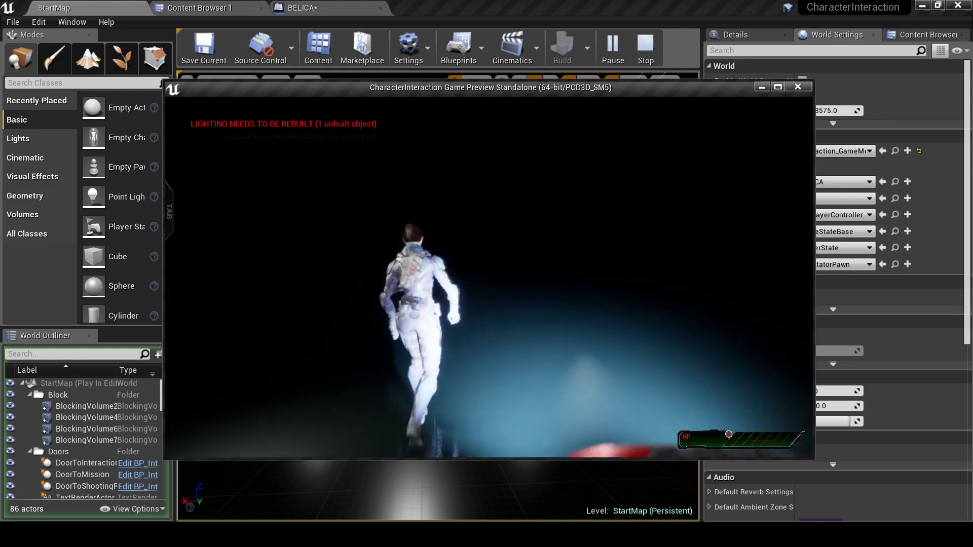
key("a")
key("s")
key("d")
key("s")
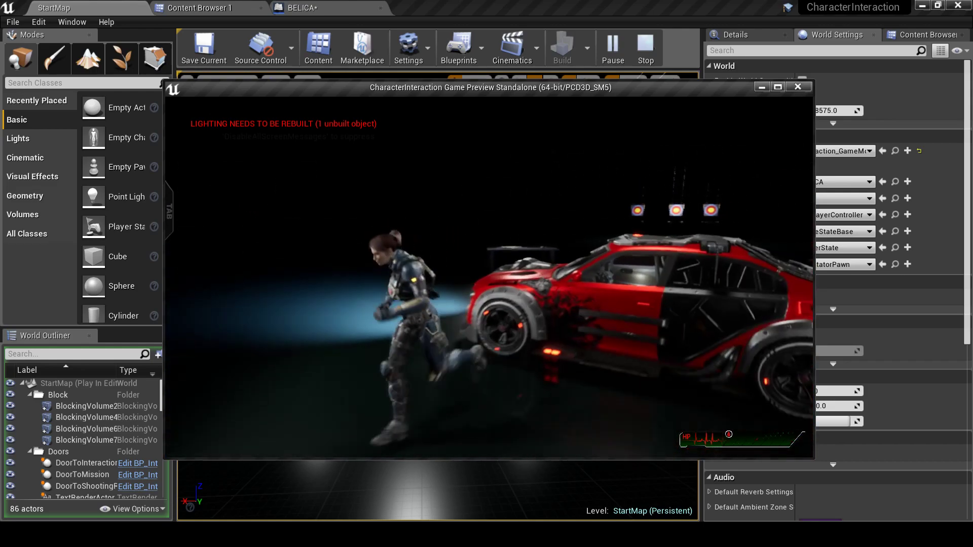
key("a")
key("w")
key("d")
key("s")
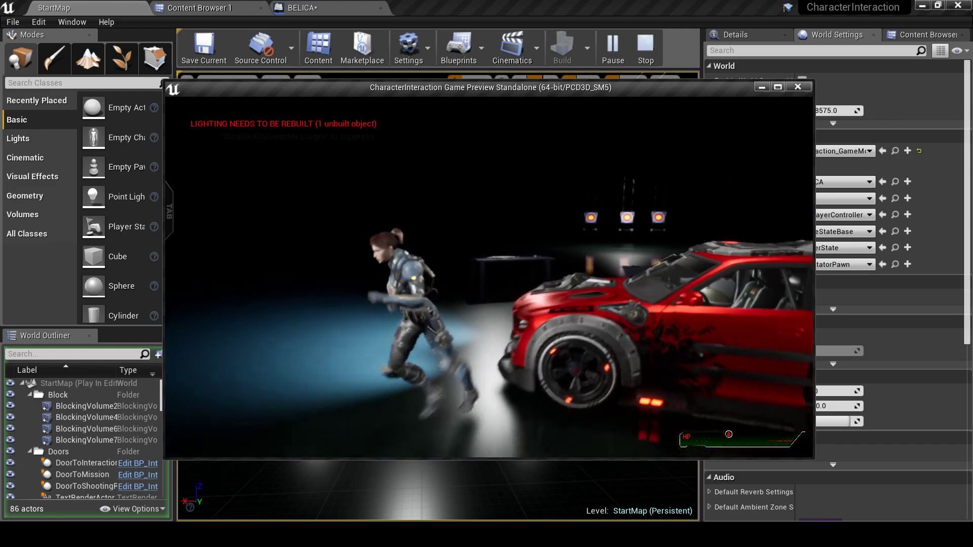
key("a")
key("w")
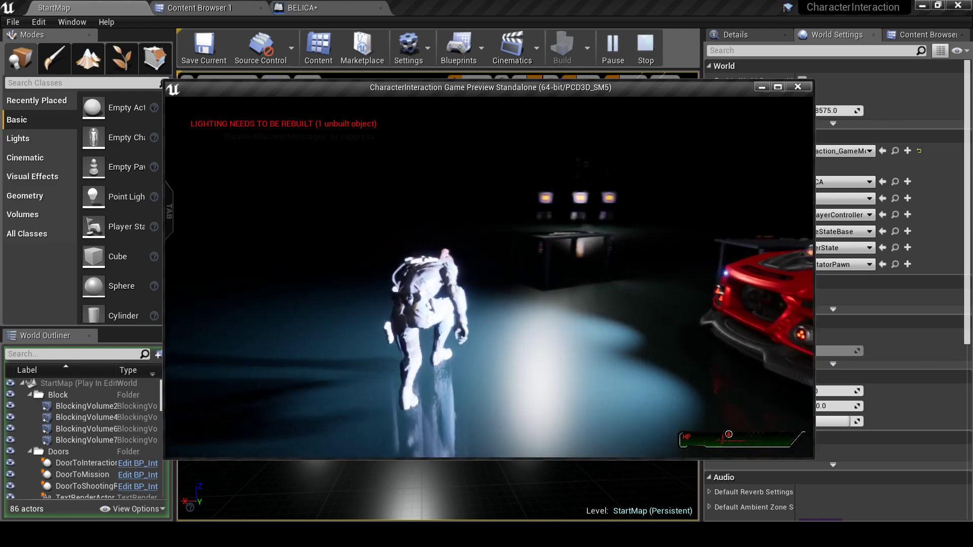
key("d")
key("w")
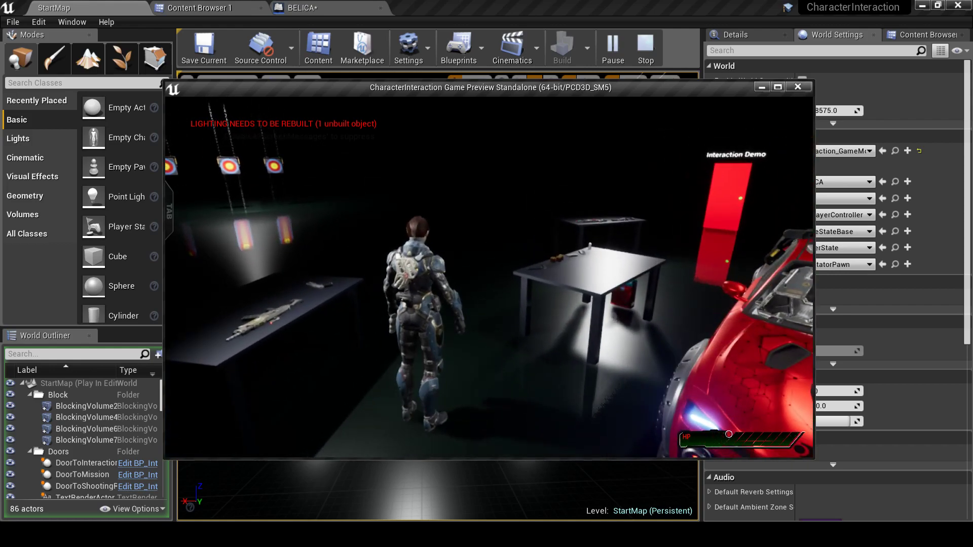
key("w")
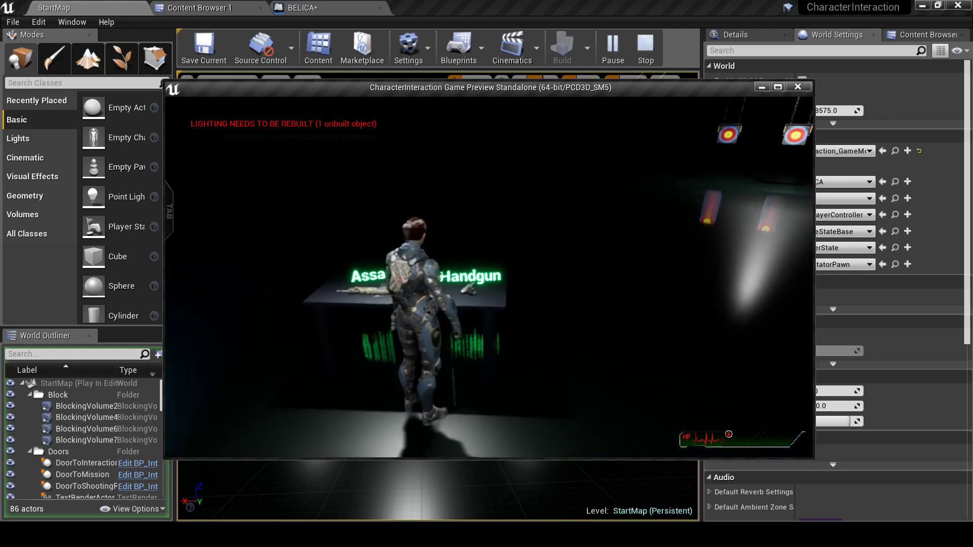
key("e")
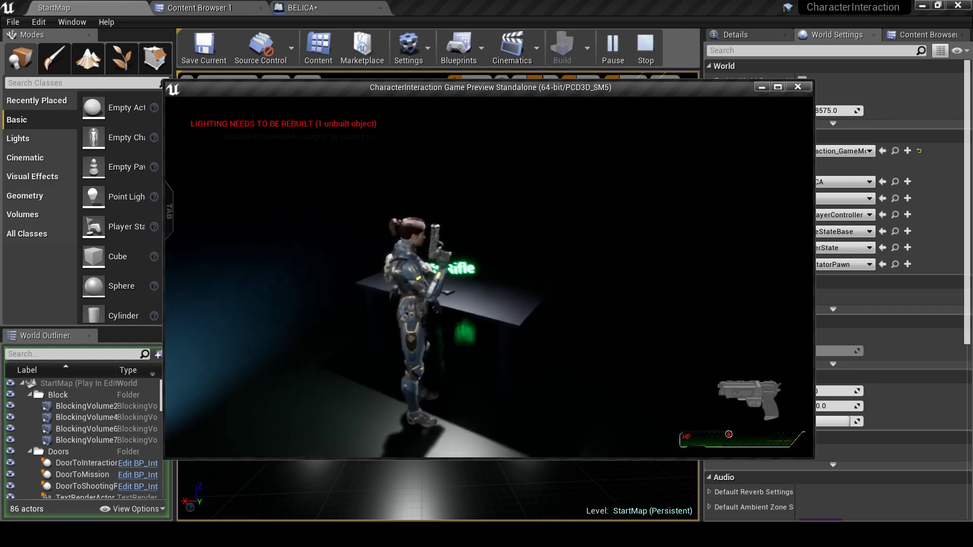
key("Escape")
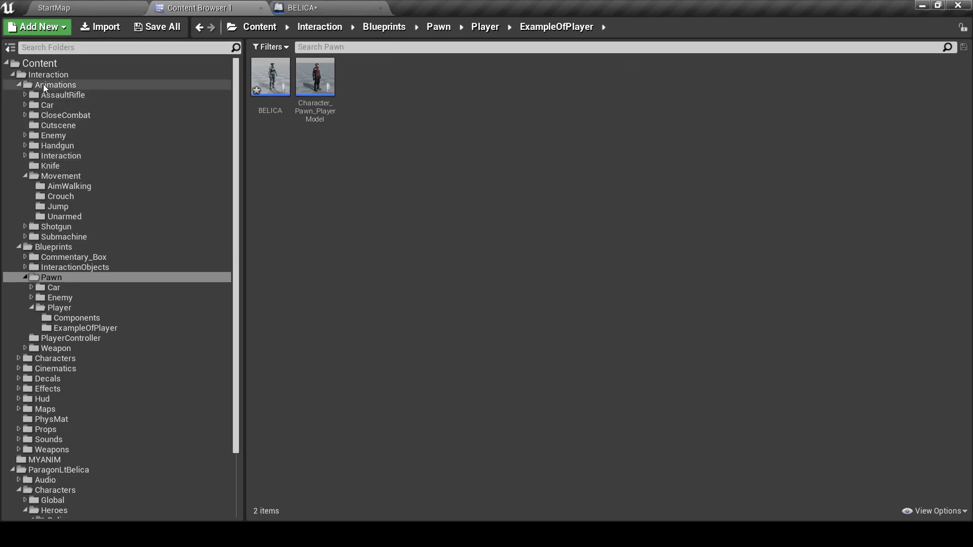
Browse to Blueprints > InteractionObjects > Items in the Content Browser
left_click(56, 248)
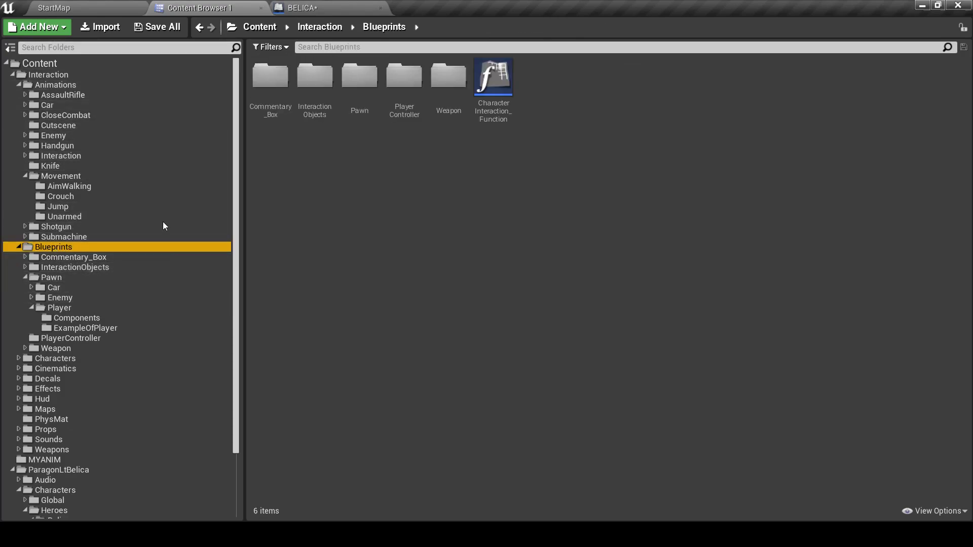
left_click(104, 267)
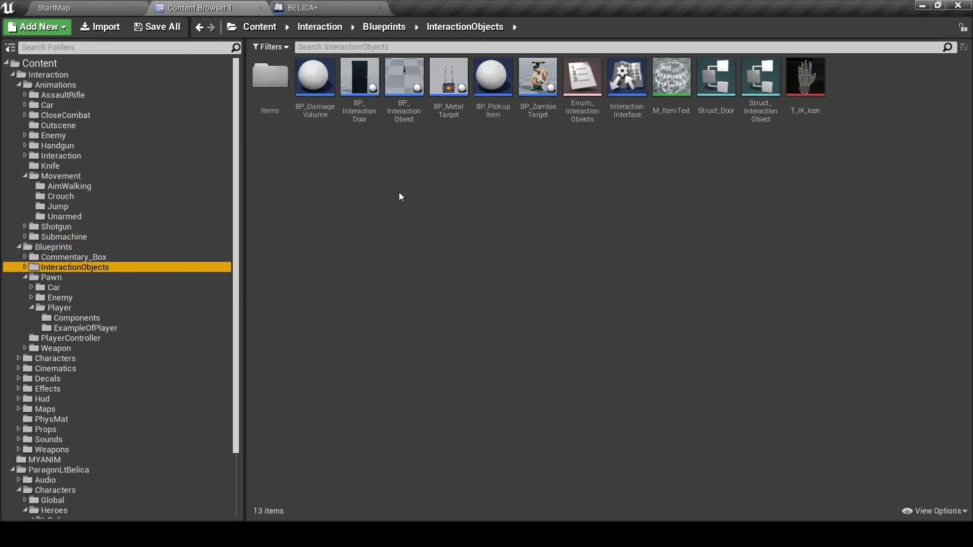
double_click(271, 77)
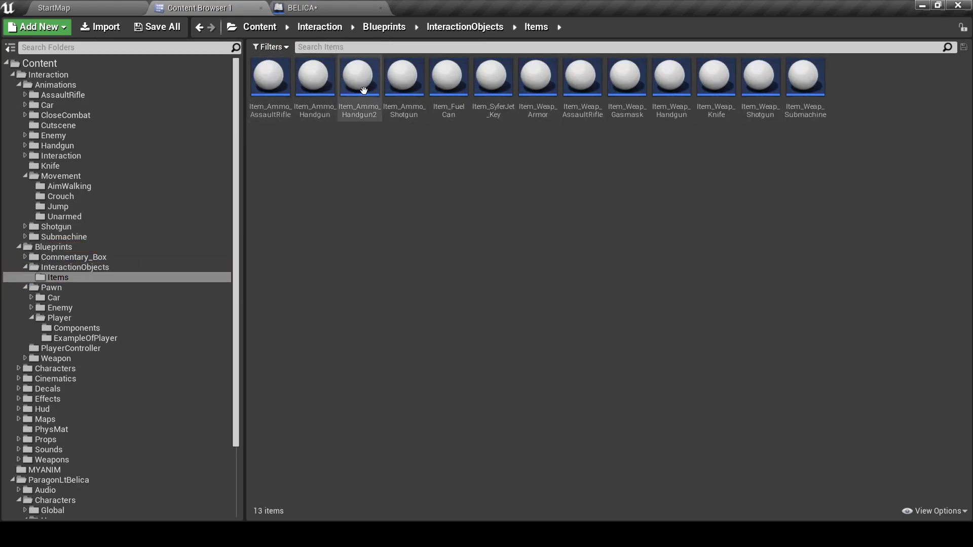
Review Item_Ammo_AssaultRifle's class defaults, then close it
double_click(264, 81)
scroll(519, 304, "down", 3)
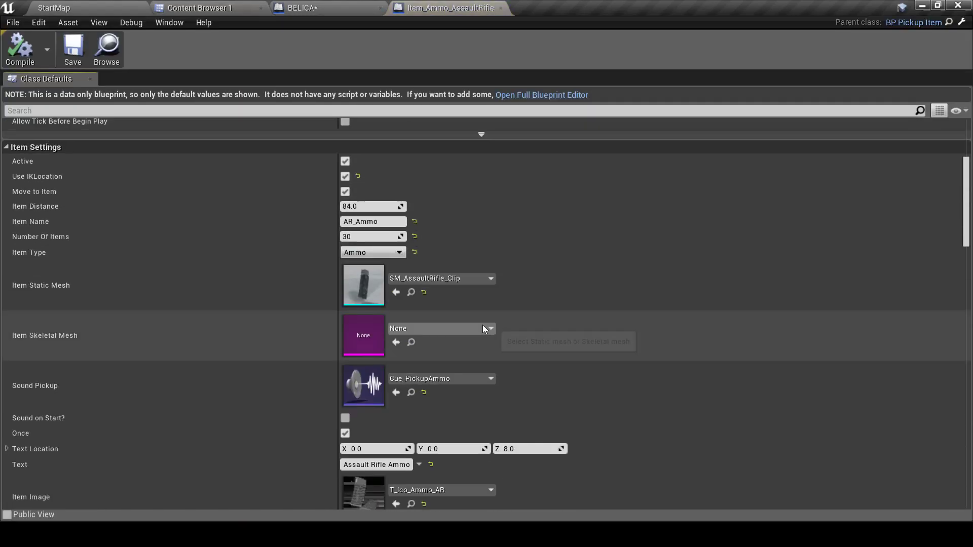
scroll(484, 328, "down", 15)
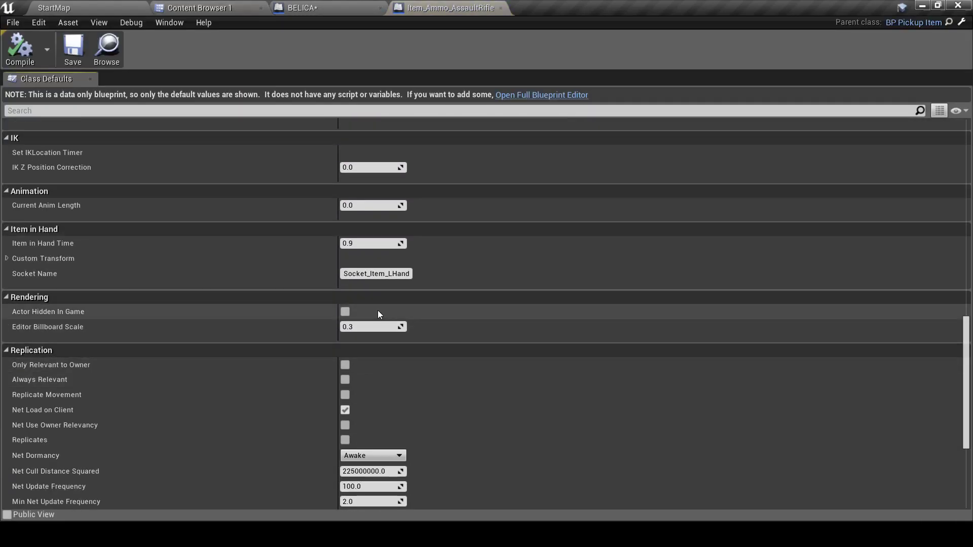
scroll(425, 353, "down", 5)
scroll(460, 369, "down", 3)
scroll(488, 394, "up", 10)
scroll(488, 394, "up", 12)
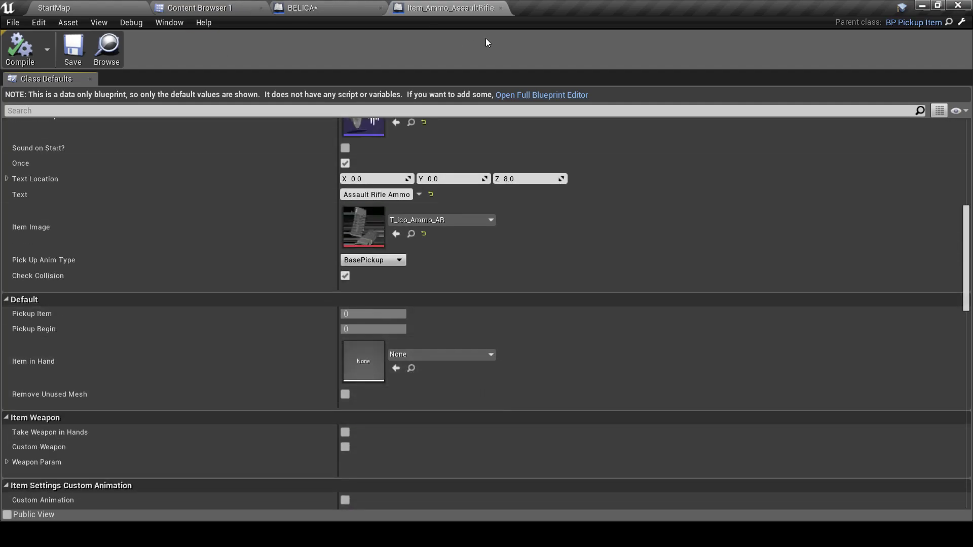
left_click(500, 8)
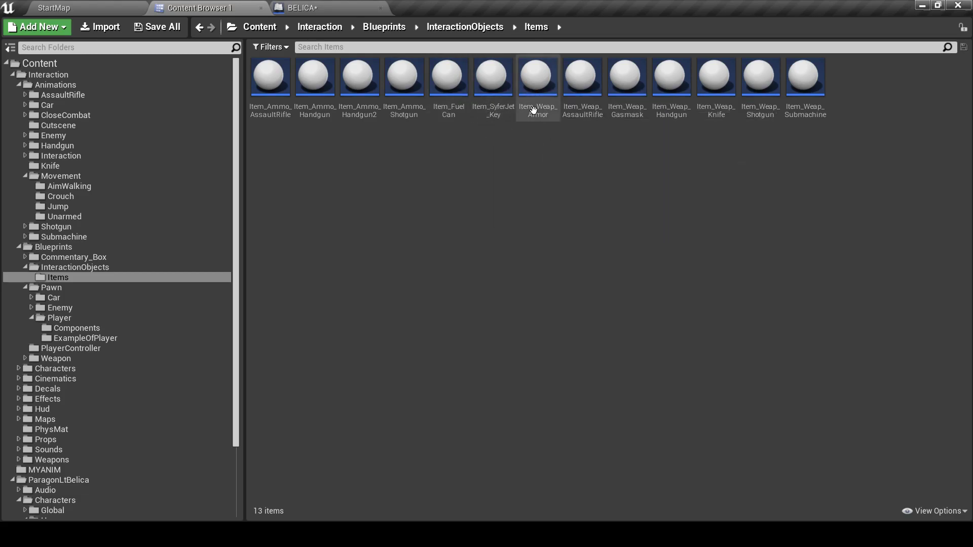
Set Item_Weap_AssaultRifle's Custom Anim Pickup to A_AR_Pickup_MY
double_click(580, 76)
scroll(305, 330, "down", 15)
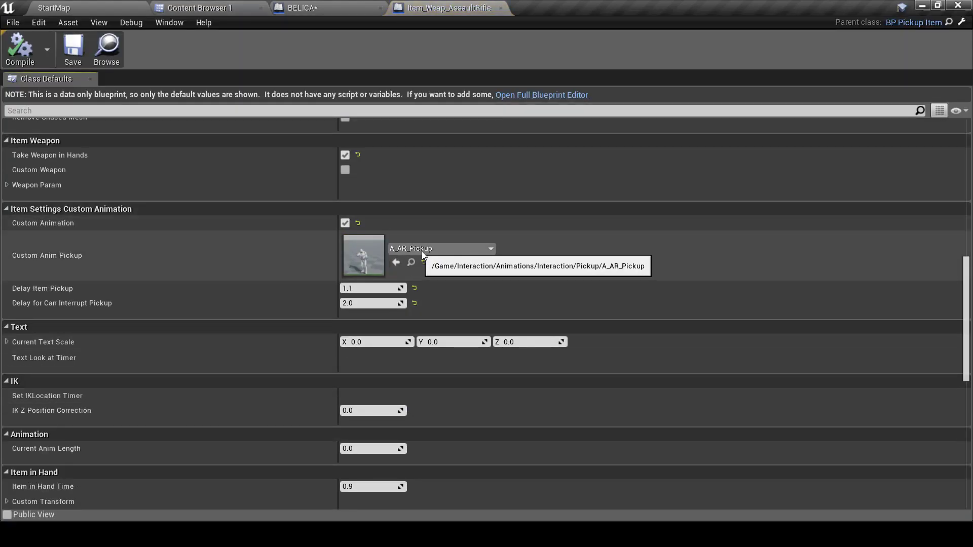
left_click(420, 251)
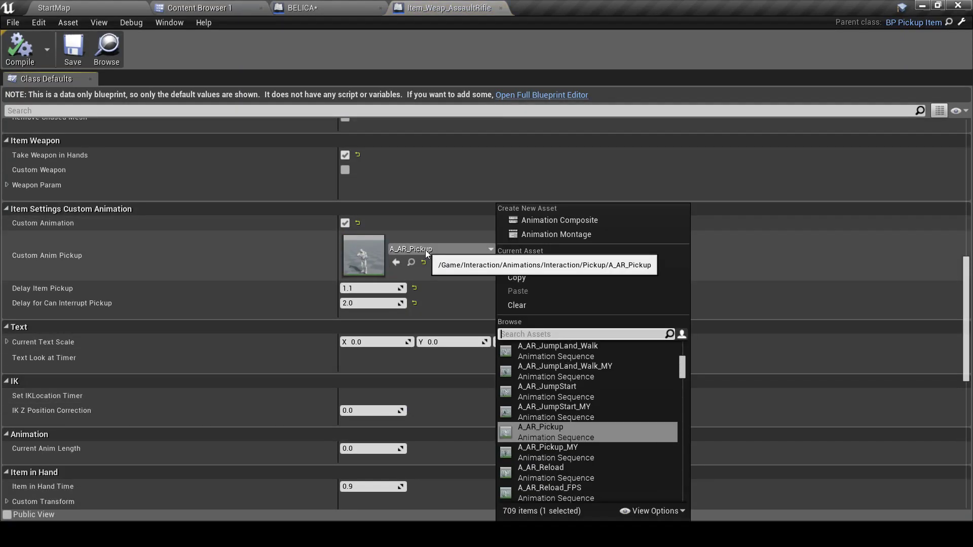
left_click(555, 452)
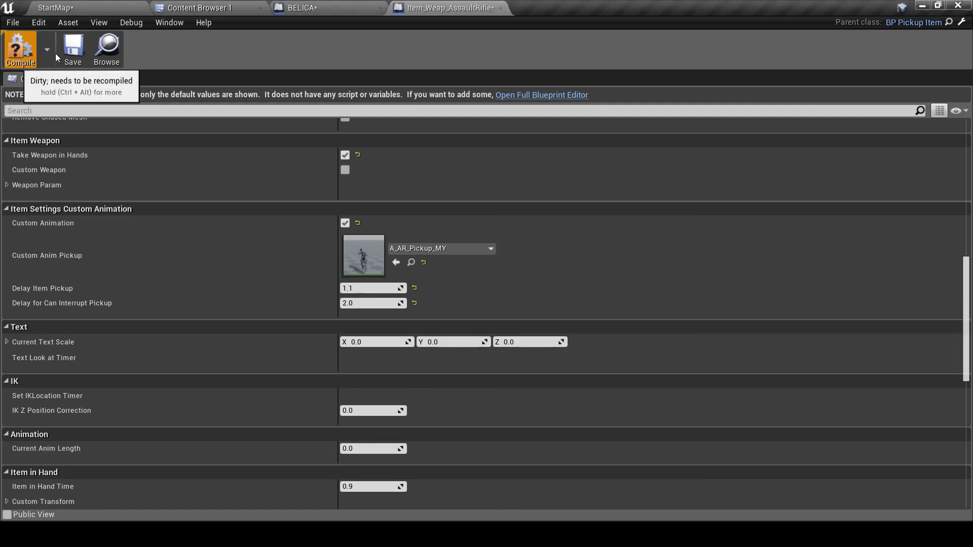
left_click(501, 8)
left_click(248, 5)
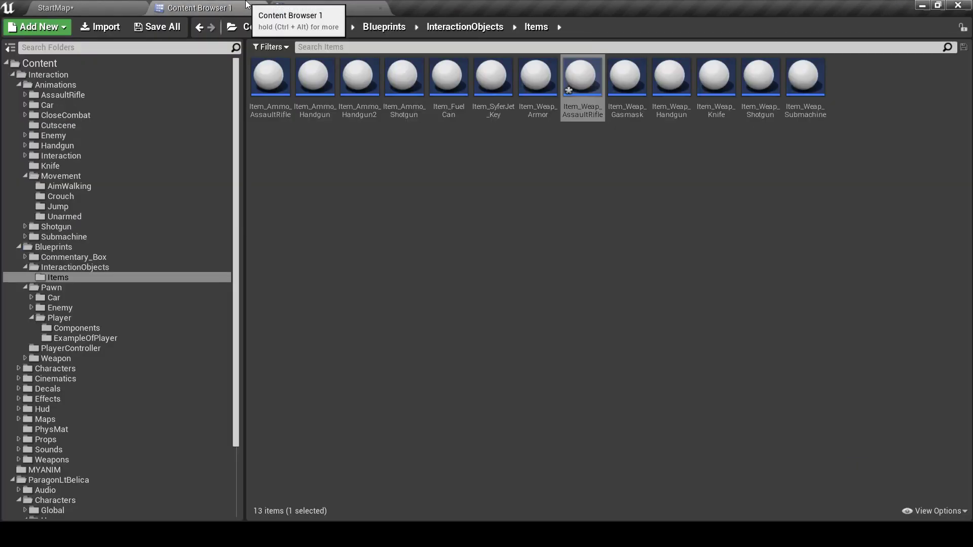
Set Item_Weap_Handgun's Custom Anim Pickup to A_HG_Pickup_MY and compile it
double_click(670, 78)
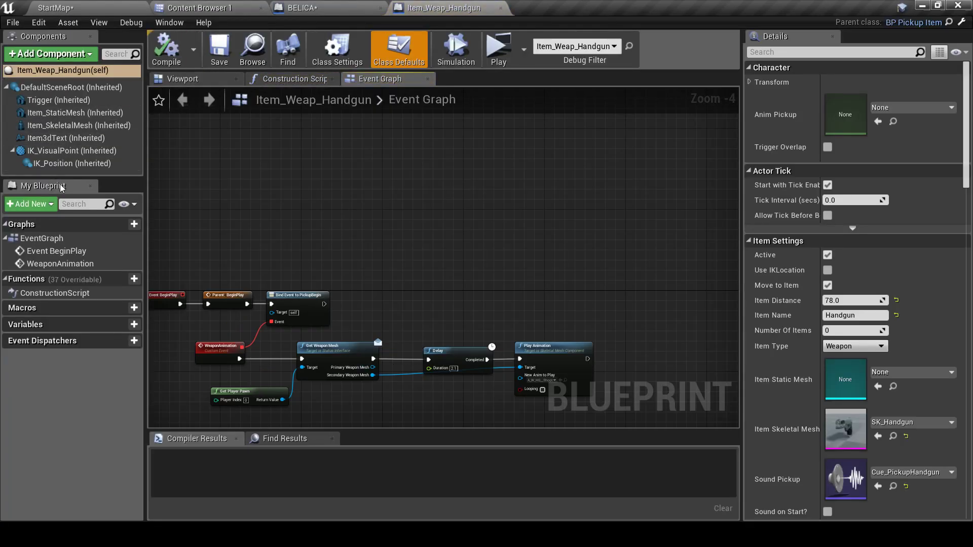
scroll(888, 401, "down", 10)
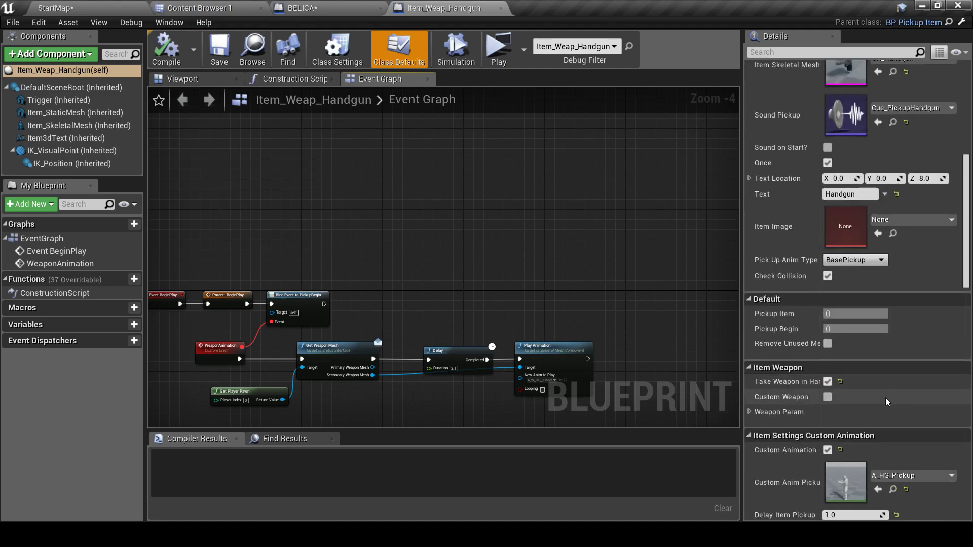
scroll(882, 365, "down", 5)
left_click(917, 313)
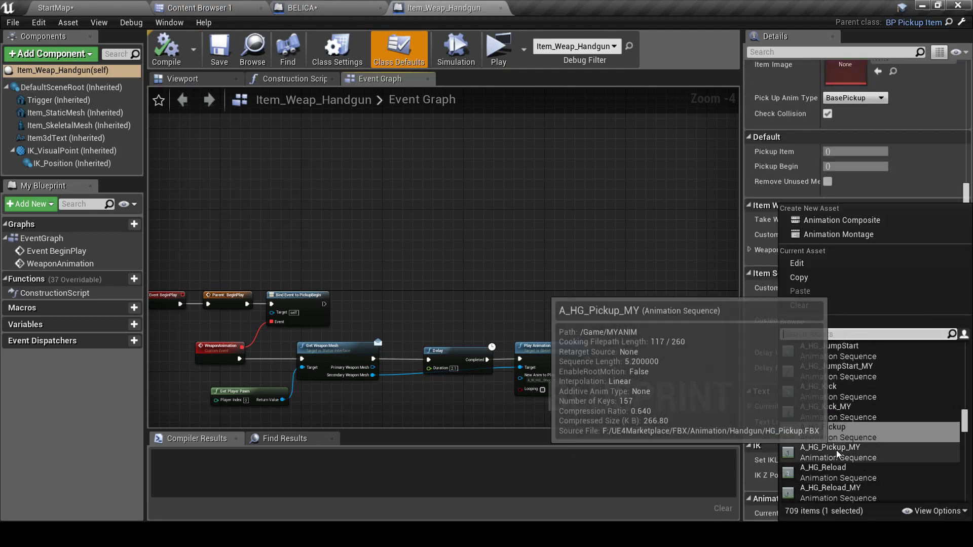
left_click(862, 429)
left_click(165, 52)
left_click(253, 50)
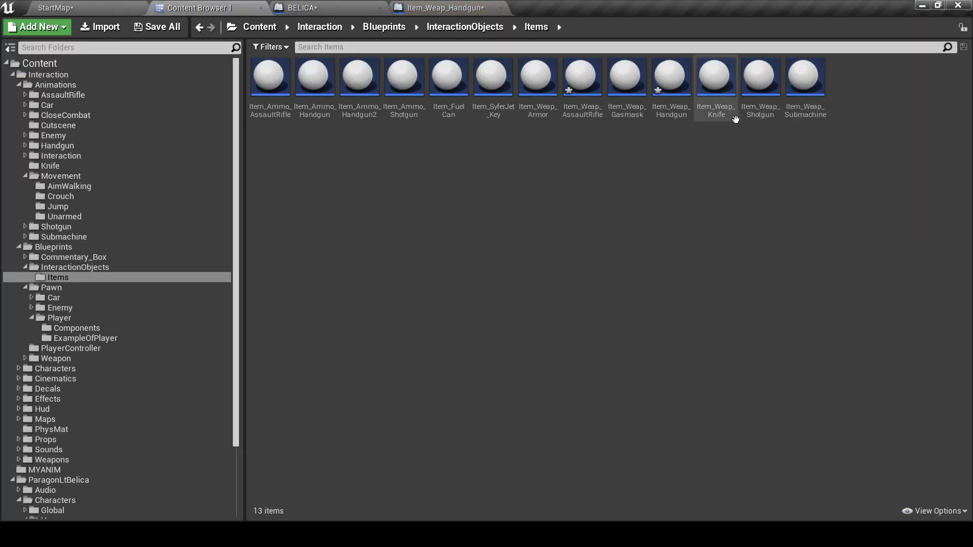
Set Item_Weap_Shotgun's Custom Anim Pickup to A_SG_Pickup_MY and compile it
double_click(760, 76)
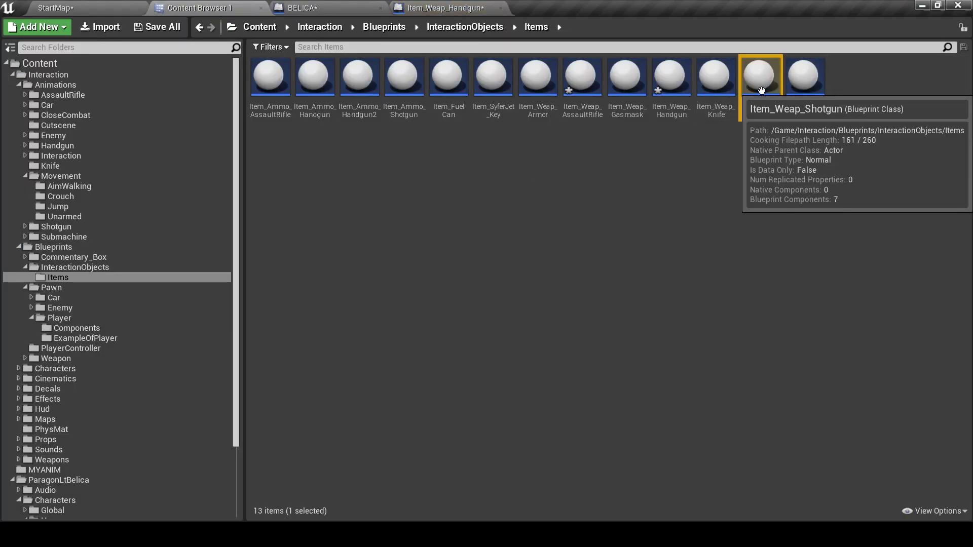
scroll(913, 341, "down", 10)
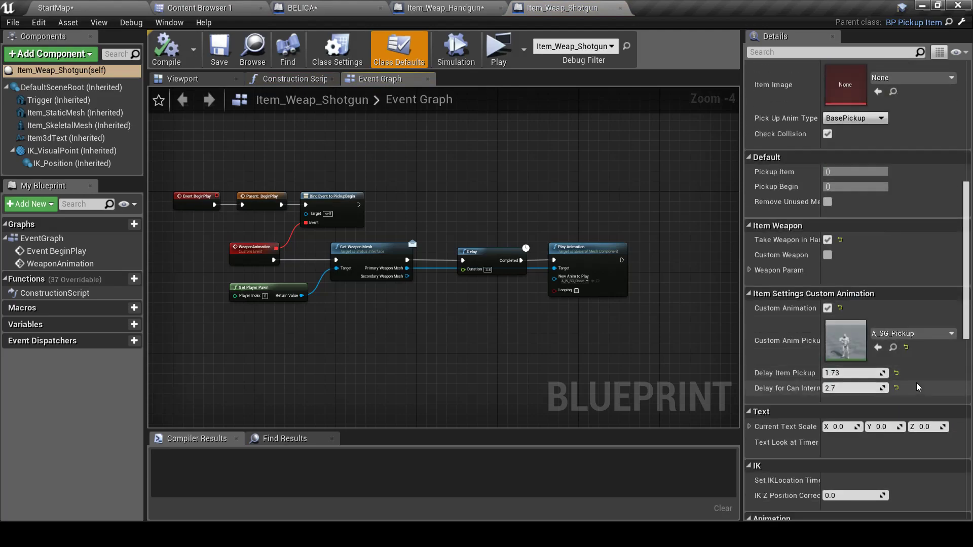
left_click(912, 333)
left_click(821, 256)
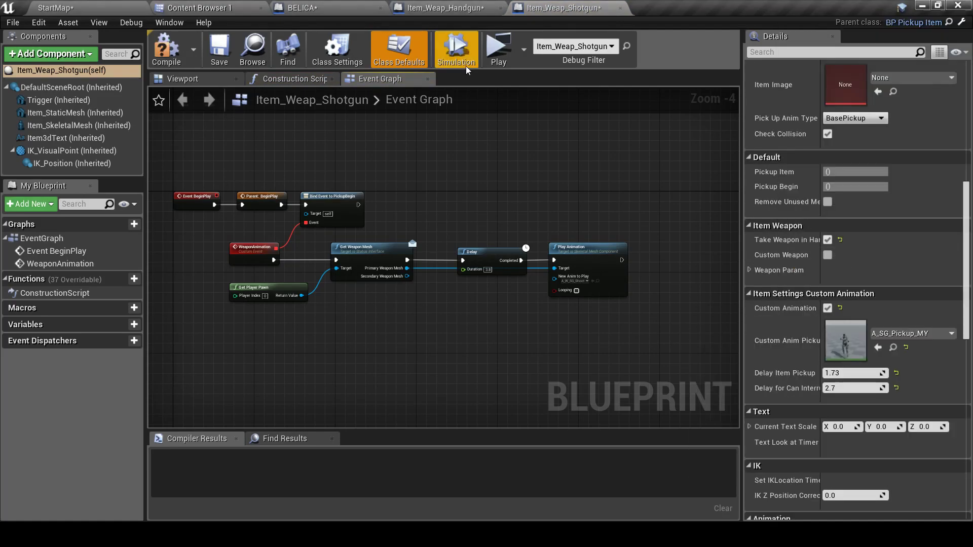
left_click(162, 59)
left_click(197, 7)
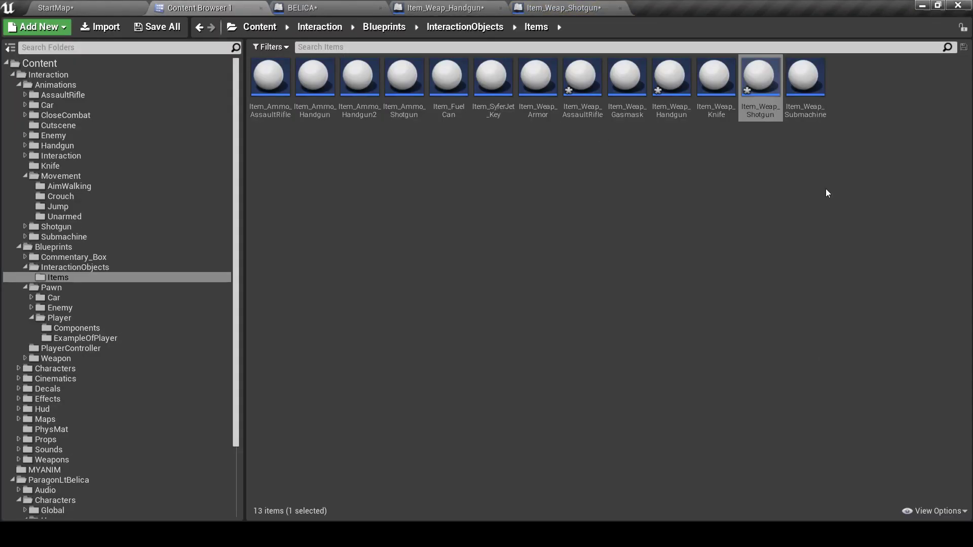
Set Item_Weap_Submachine's Custom Anim Pickup to A_SM_Pickup_MY, then return to BELICA
double_click(809, 83)
scroll(446, 304, "down", 10)
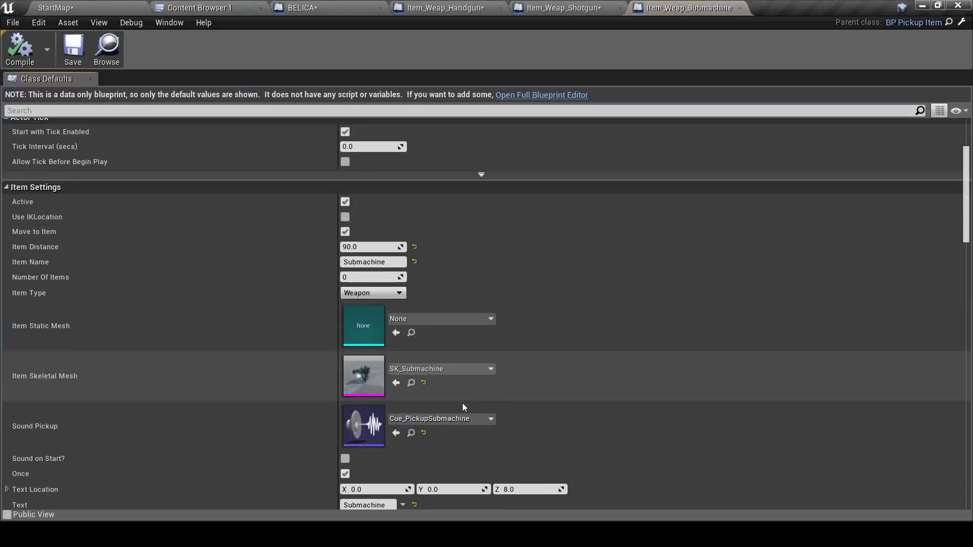
scroll(431, 400, "down", 3)
left_click(434, 389)
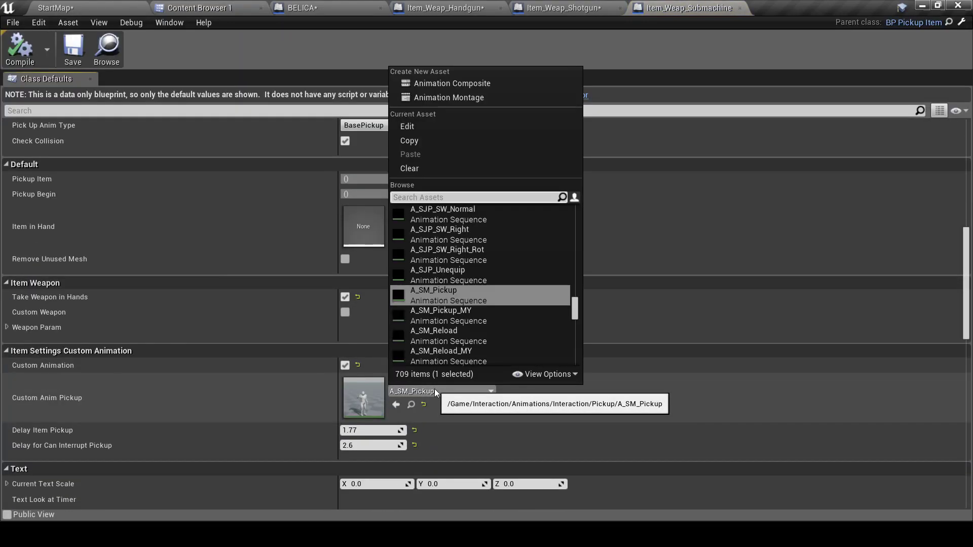
left_click(450, 312)
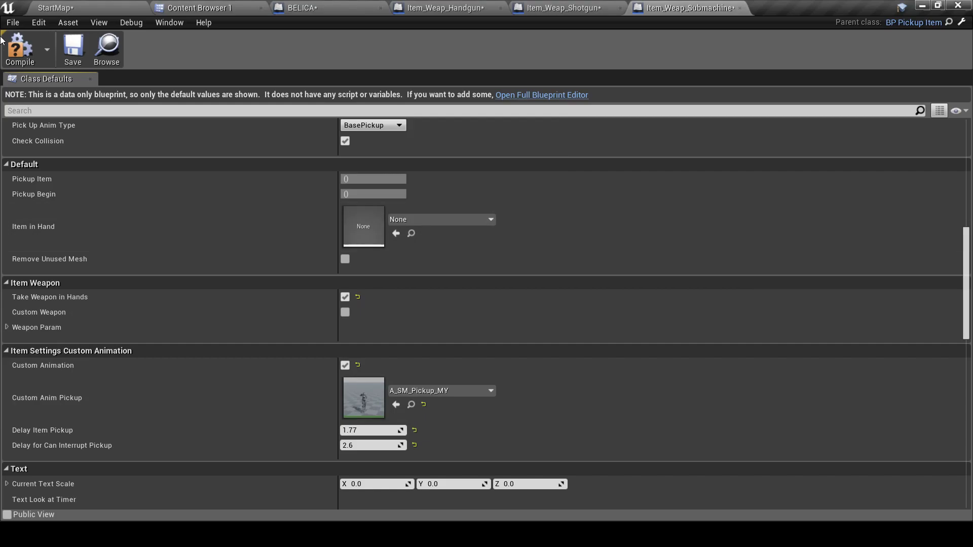
left_click(198, 8)
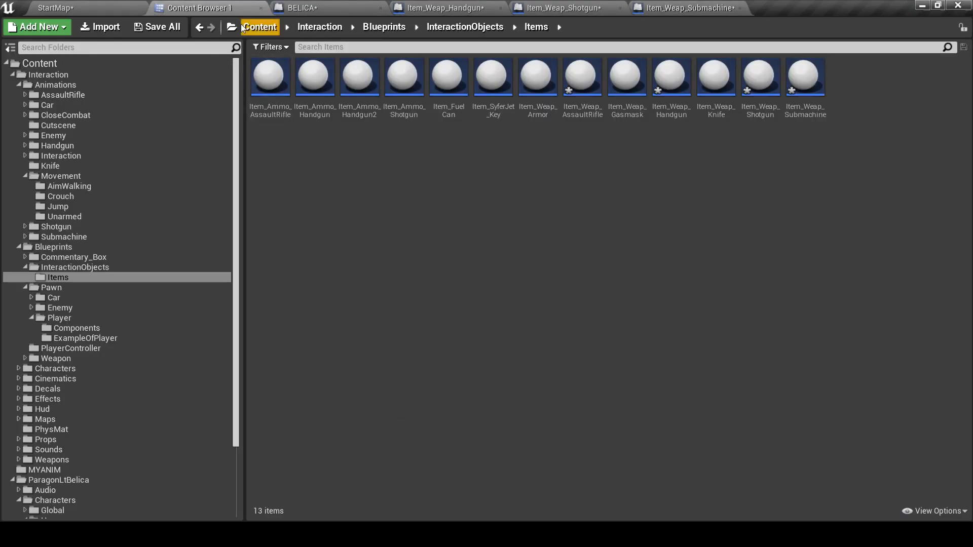
left_click(304, 8)
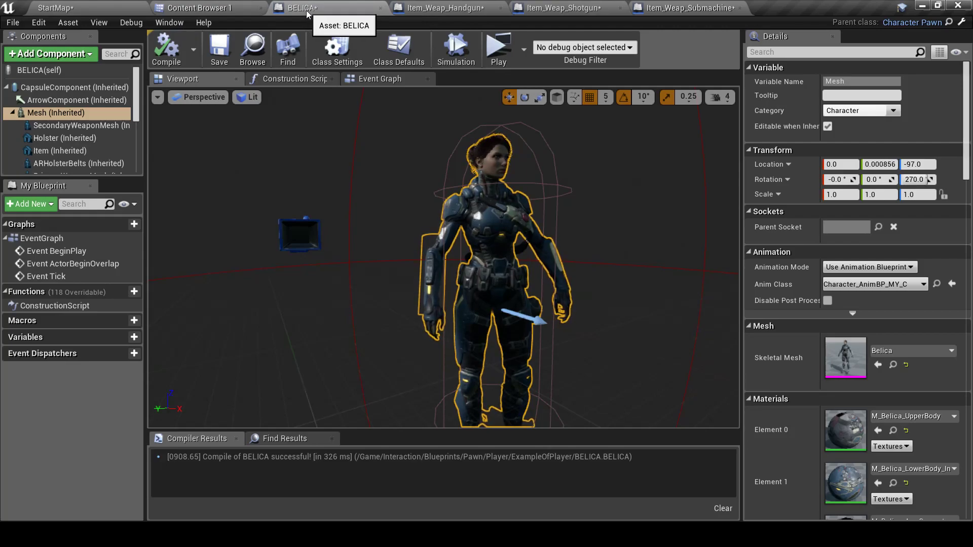
Check WeaponStorage, then show the Interaction component's Interaction Settings and Close Combat options
scroll(65, 117, "down", 4)
scroll(195, 150, "down", 5)
scroll(54, 131, "down", 6)
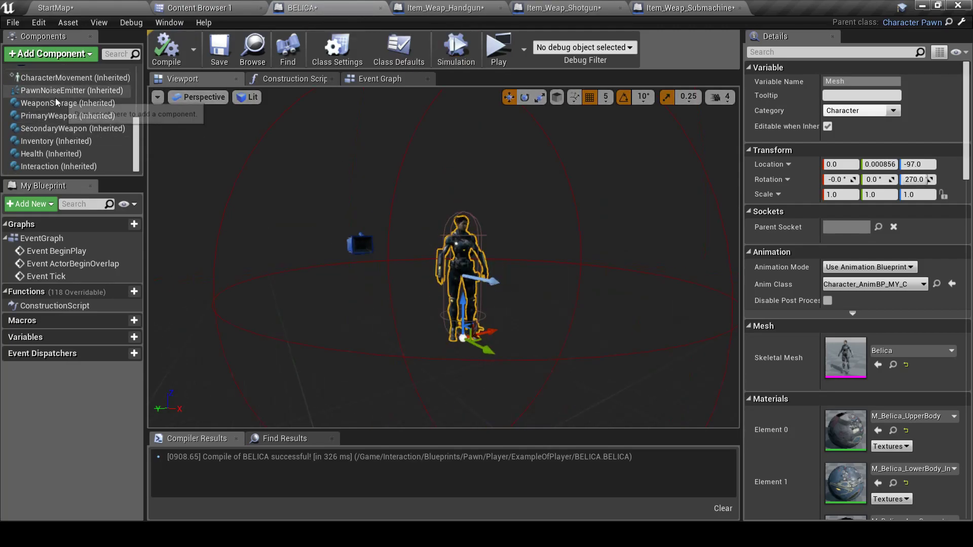
left_click(56, 103)
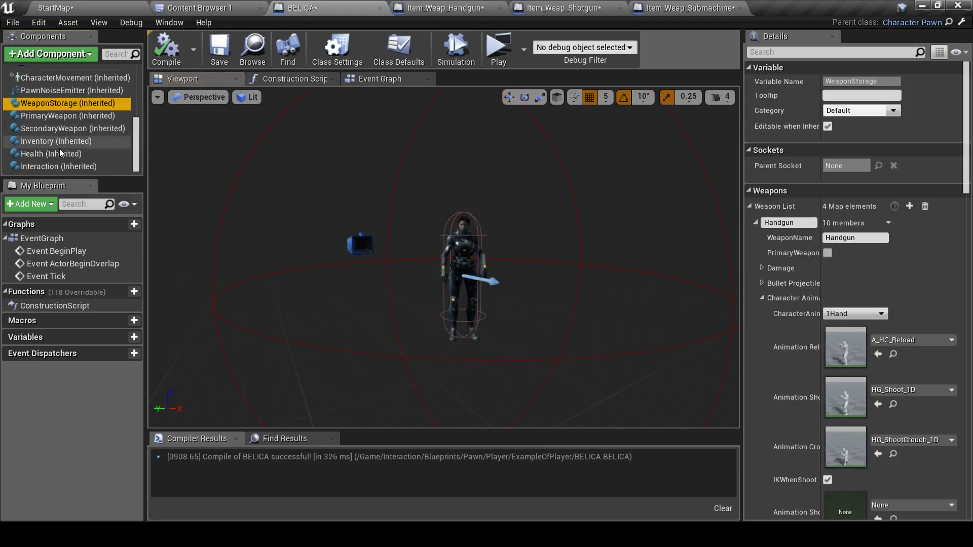
left_click(66, 165)
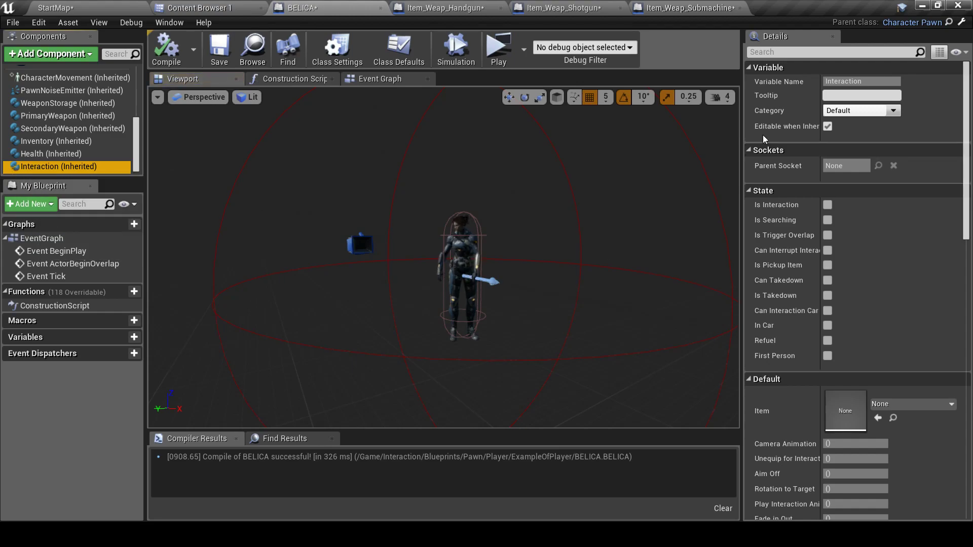
scroll(811, 329, "down", 5)
scroll(807, 327, "down", 5)
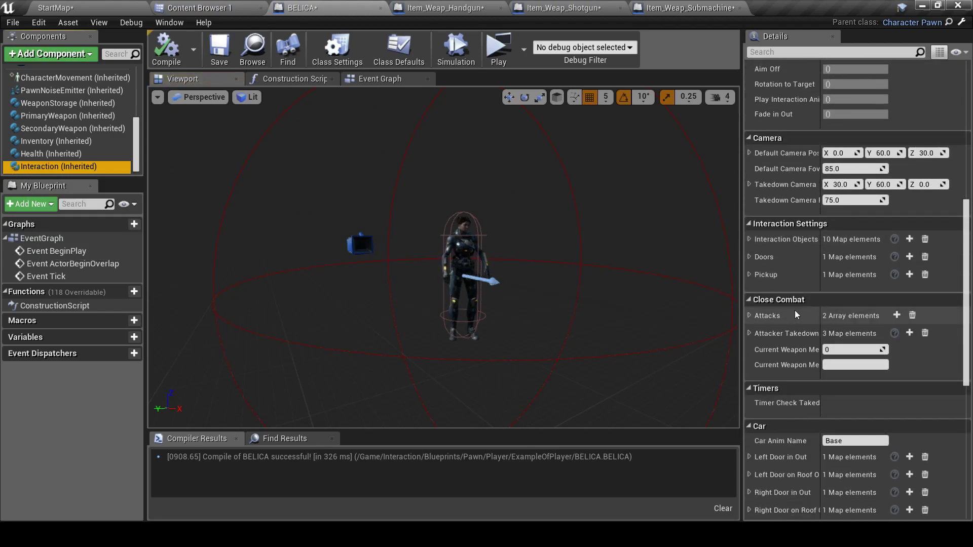
scroll(771, 169, "down", 4)
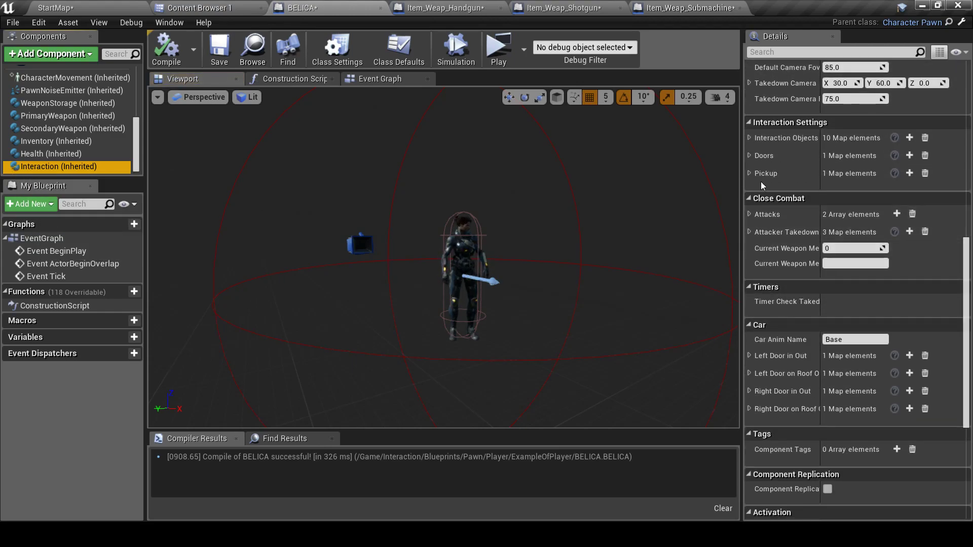
Set the upper, middle and lower pickup animations to A_PickUp_Upper_MY, A_PickUp_Middle_MY and A_PickUp_Lower_MY
left_click(750, 173)
left_click(755, 191)
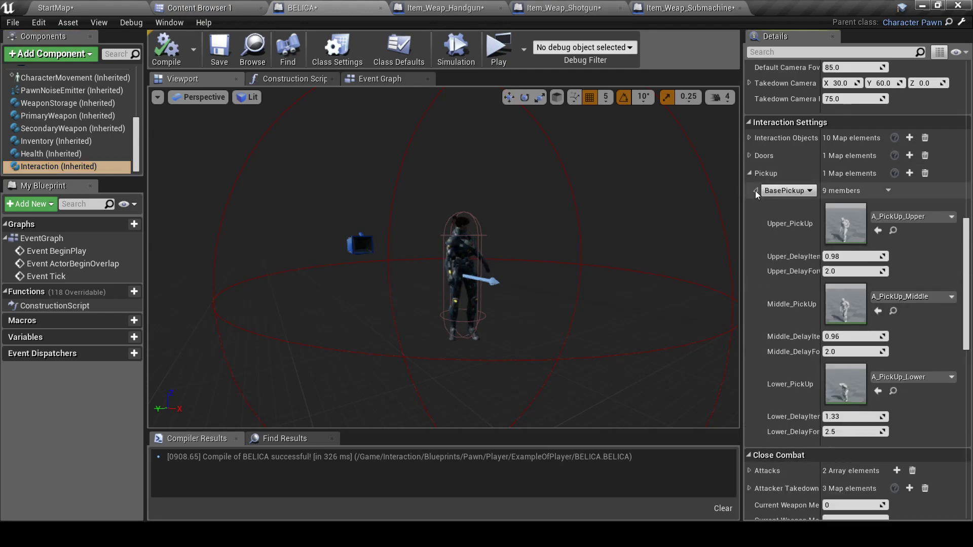
left_click(922, 217)
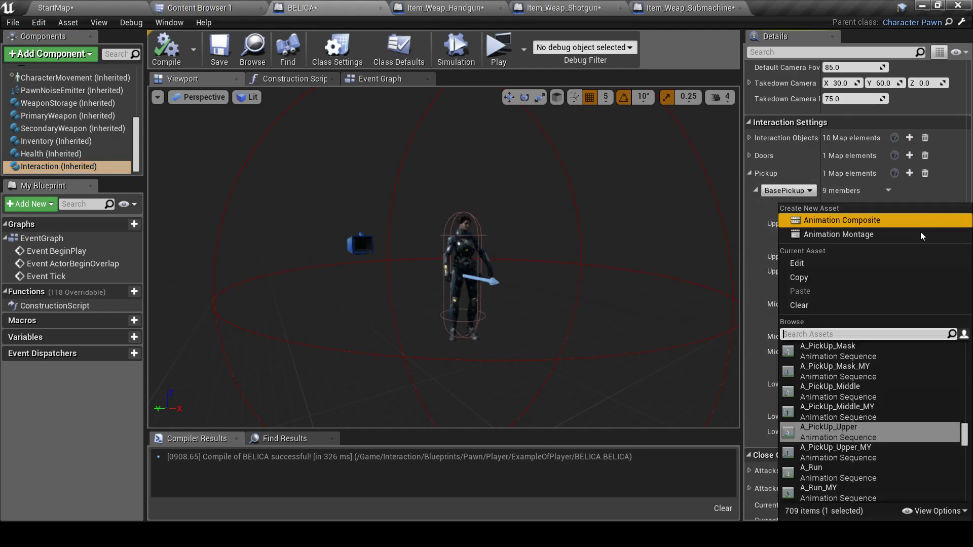
left_click(867, 459)
left_click(929, 299)
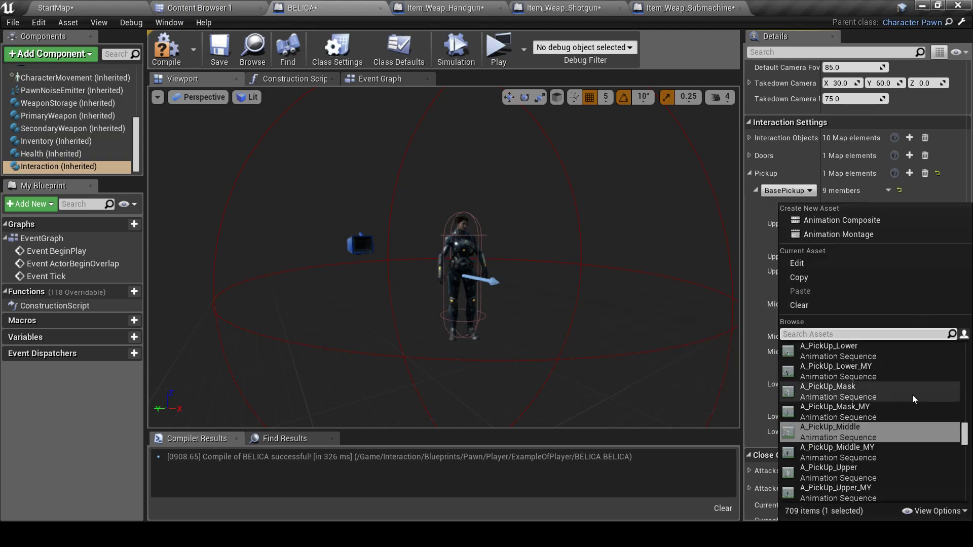
left_click(875, 457)
left_click(910, 378)
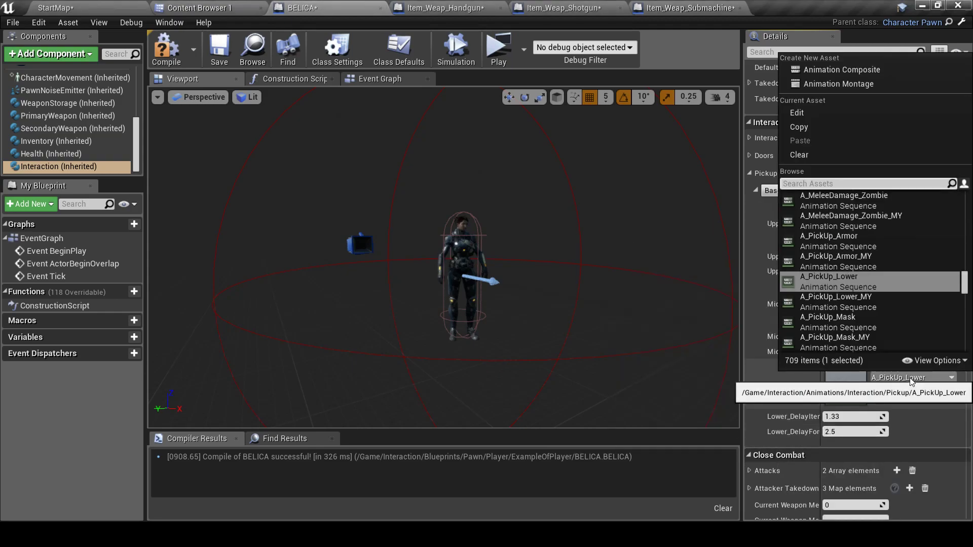
left_click(859, 303)
Set close combat attack 0's kicks to A_HG_Kick_MY, A_2H_Kick_MY and A_Unarmed_Kick_MY
scroll(901, 401, "down", 3)
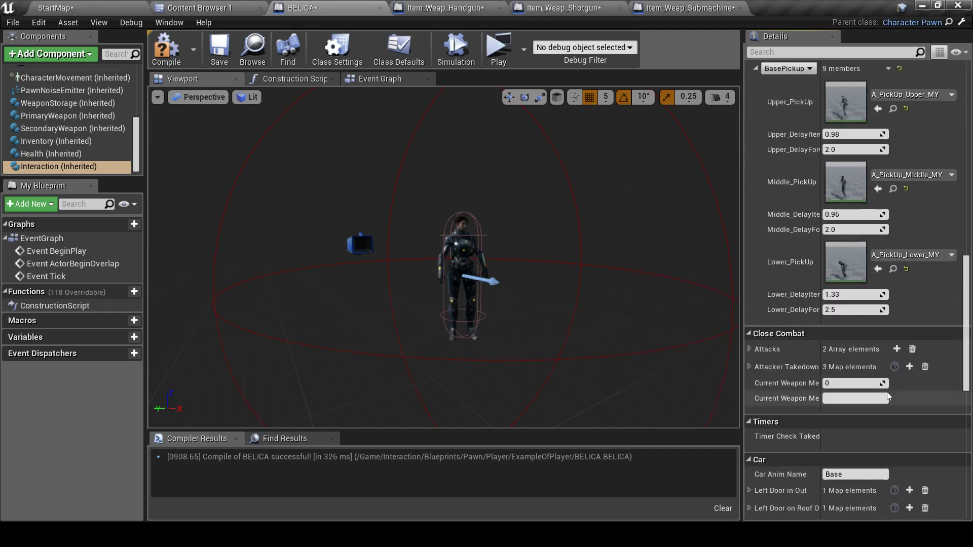
left_click(749, 349)
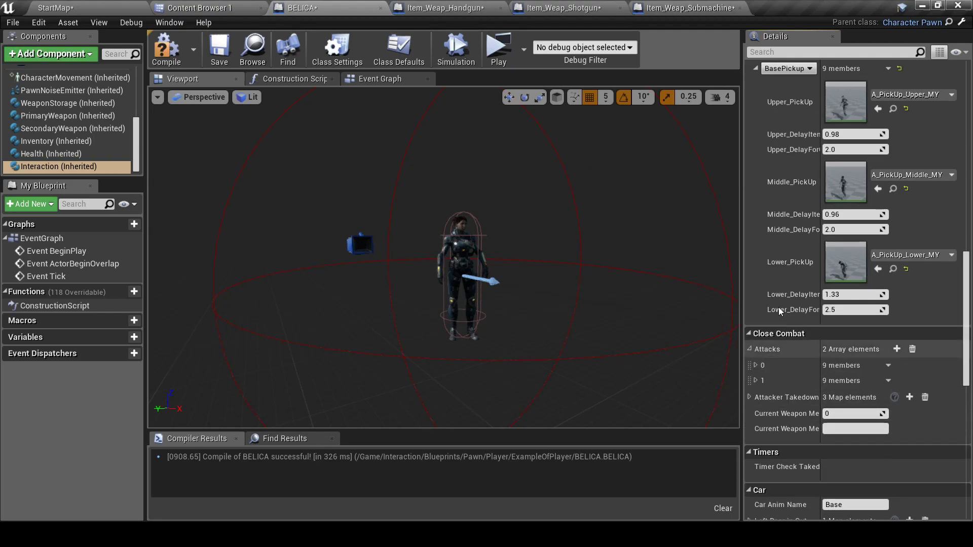
scroll(770, 322, "down", 3)
left_click(756, 305)
scroll(757, 310, "down", 4)
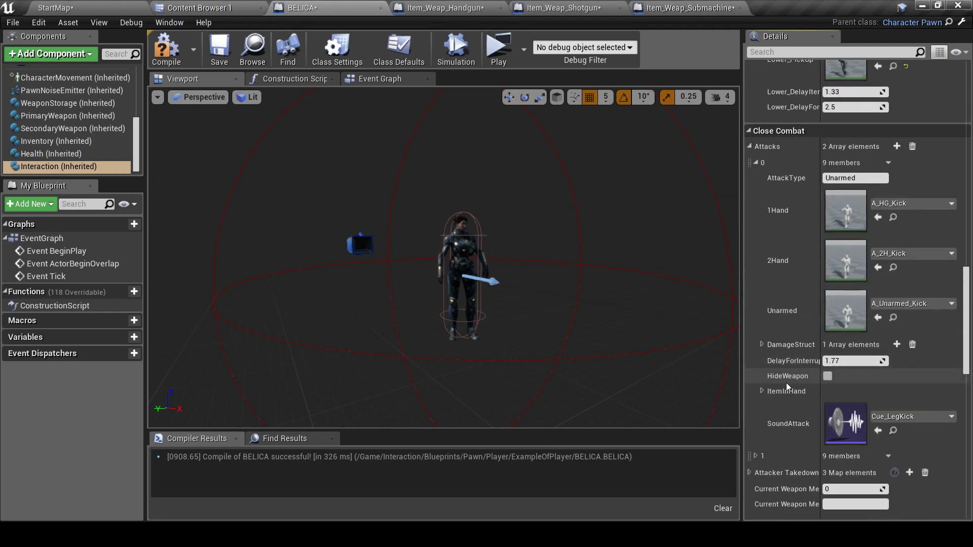
left_click(912, 203)
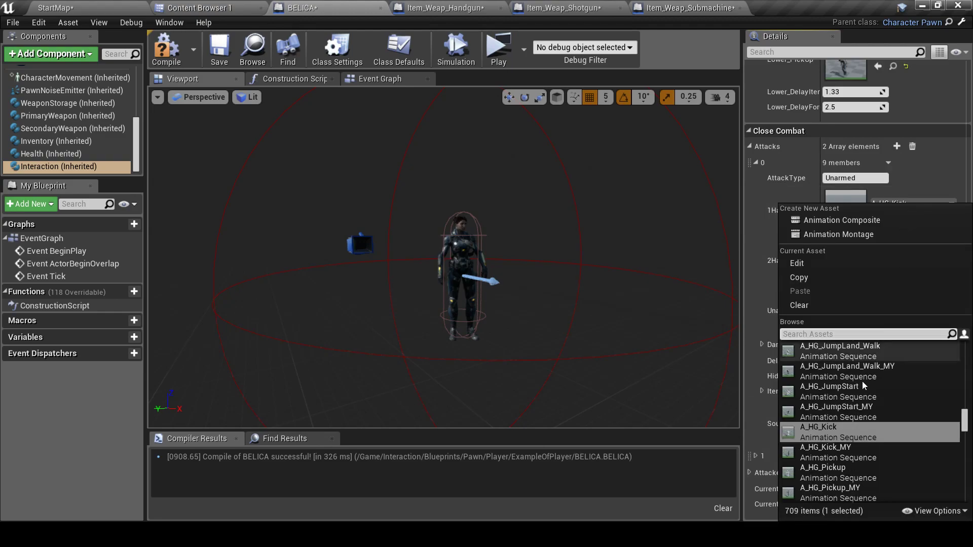
left_click(856, 443)
left_click(904, 253)
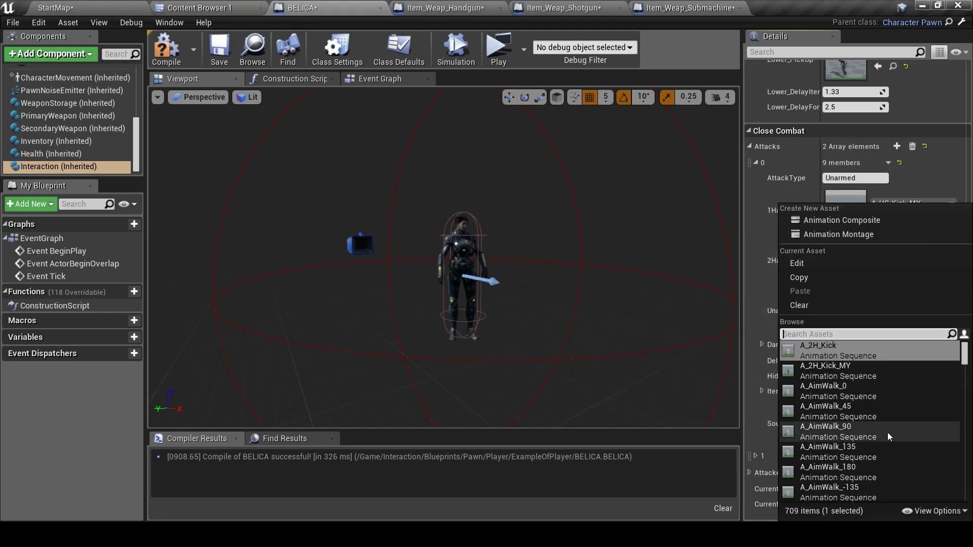
left_click(847, 372)
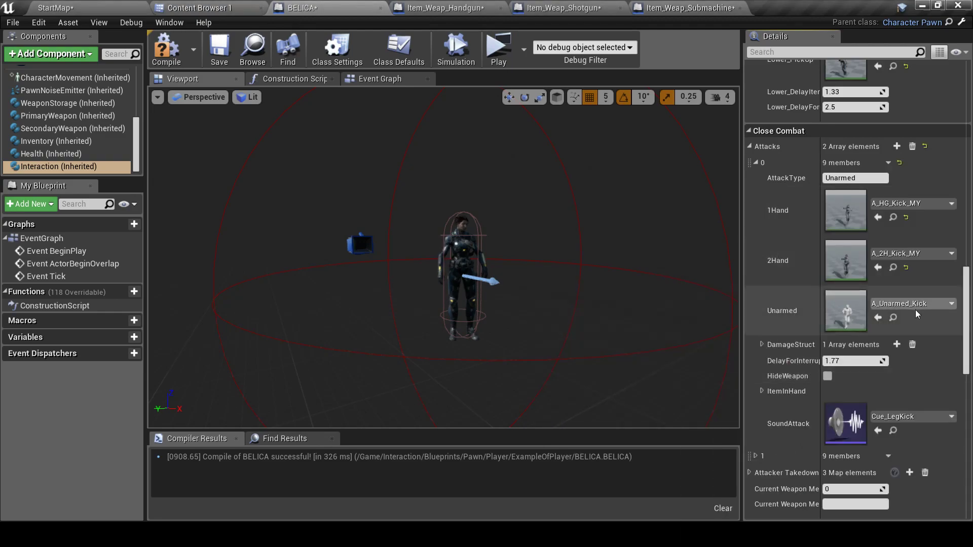
left_click(917, 304)
left_click(847, 454)
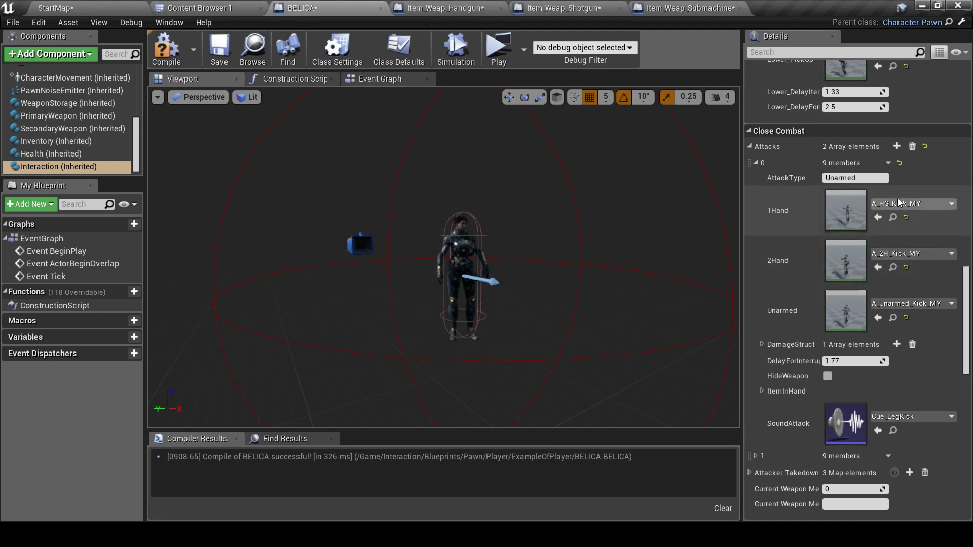
Switch the Soldier01, Zombie01 and Knife01 takedown attacker animations to their _MY versions
scroll(909, 217, "down", 5)
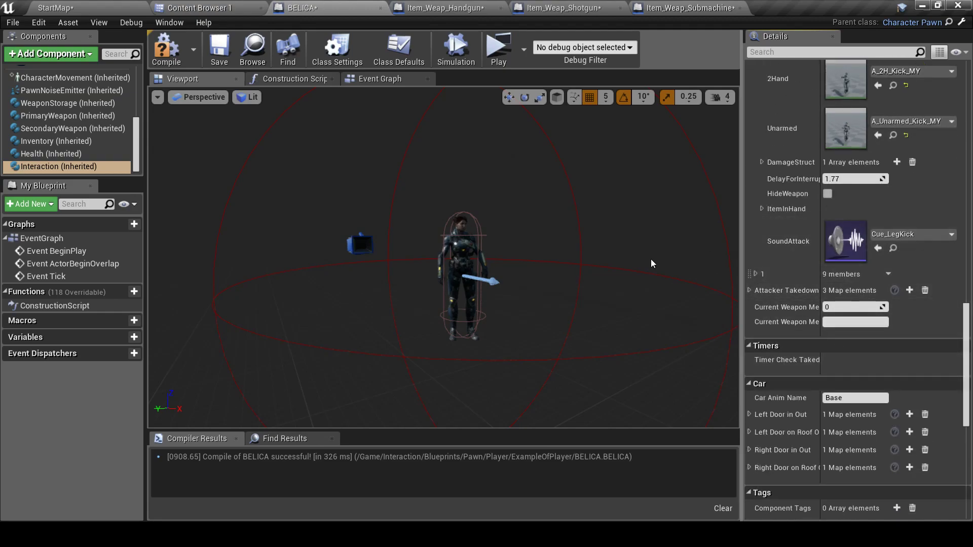
left_click(749, 291)
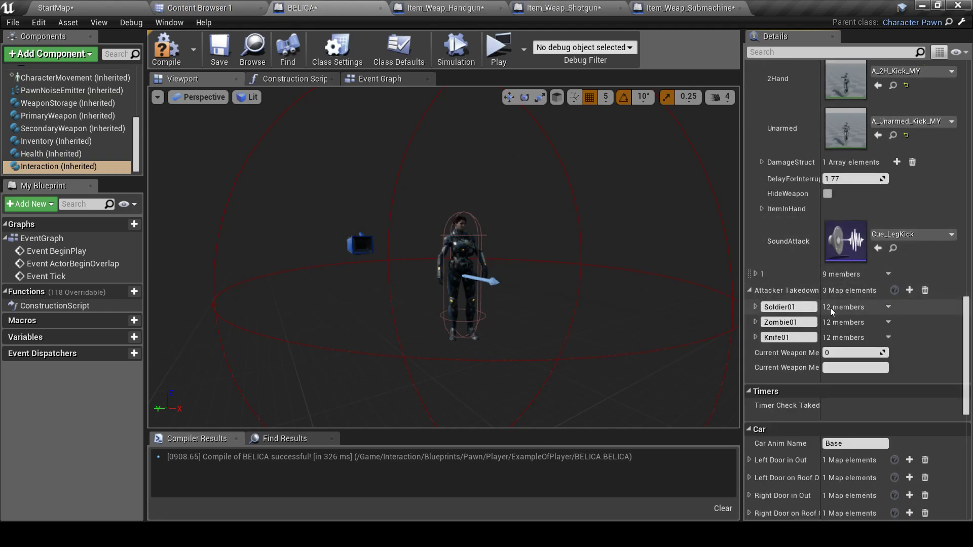
left_click(755, 307)
left_click(913, 332)
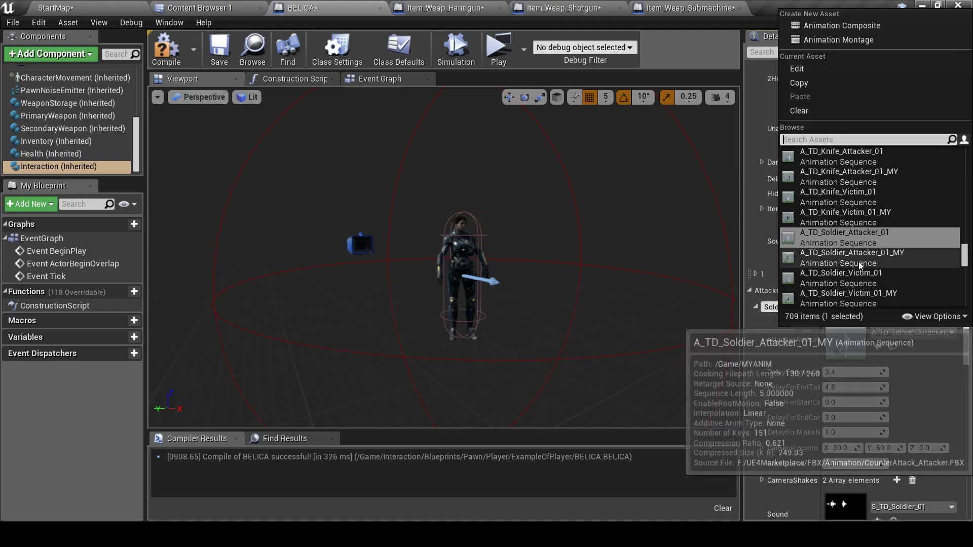
left_click(858, 261)
scroll(922, 345, "down", 8)
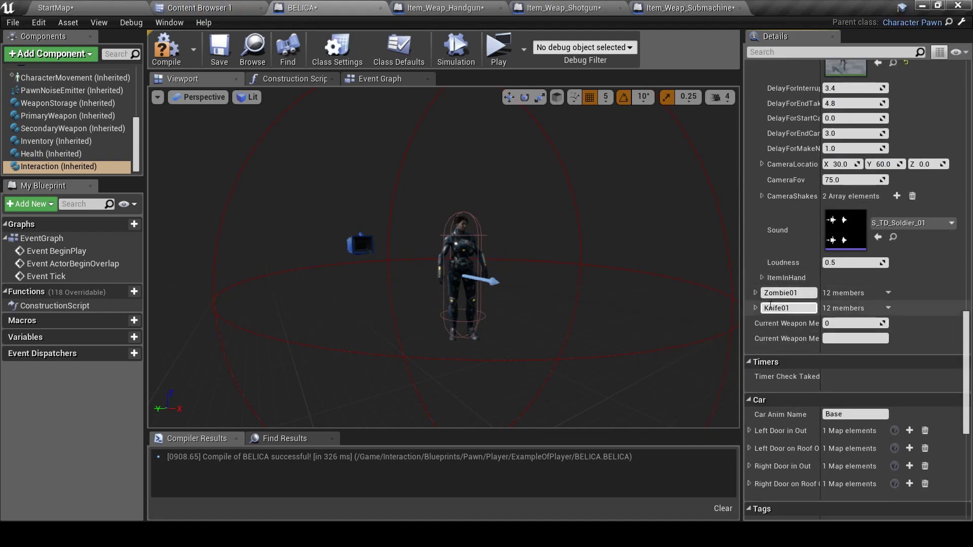
left_click(753, 293)
left_click(900, 321)
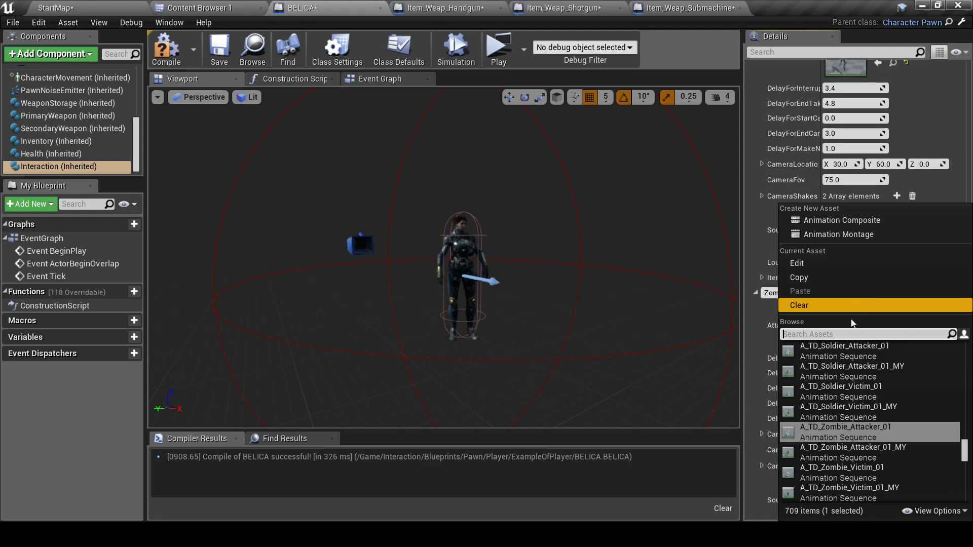
left_click(874, 439)
scroll(777, 397, "down", 5)
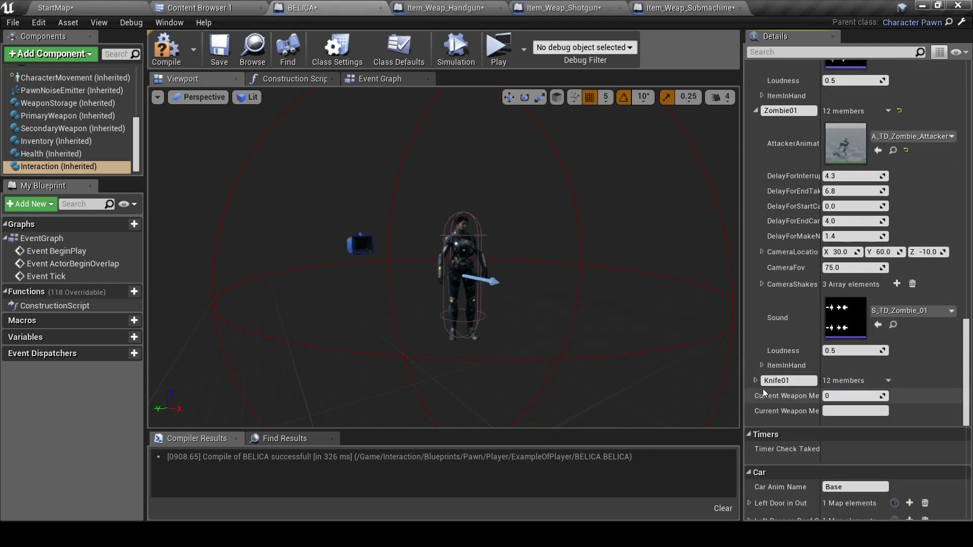
scroll(802, 388, "down", 2)
left_click(901, 345)
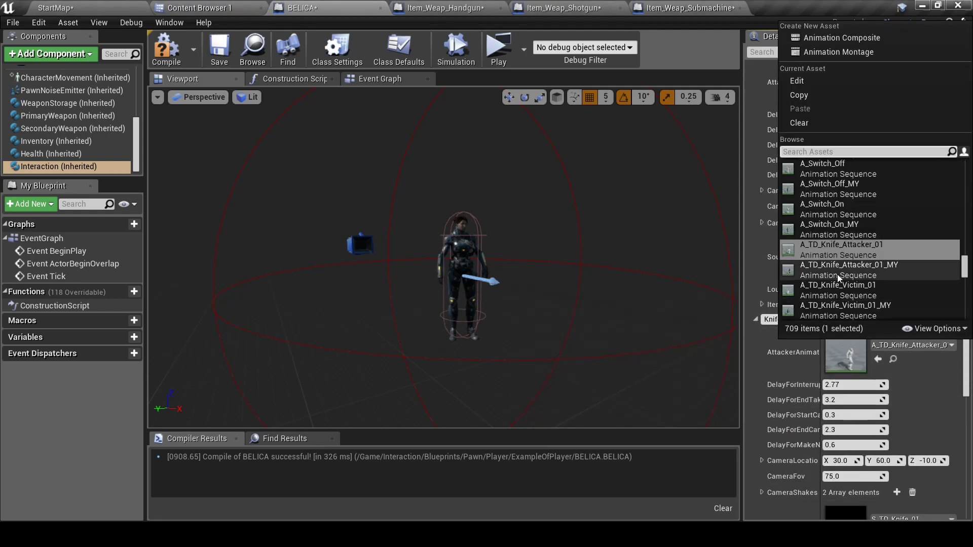
left_click(844, 266)
scroll(823, 347, "down", 7)
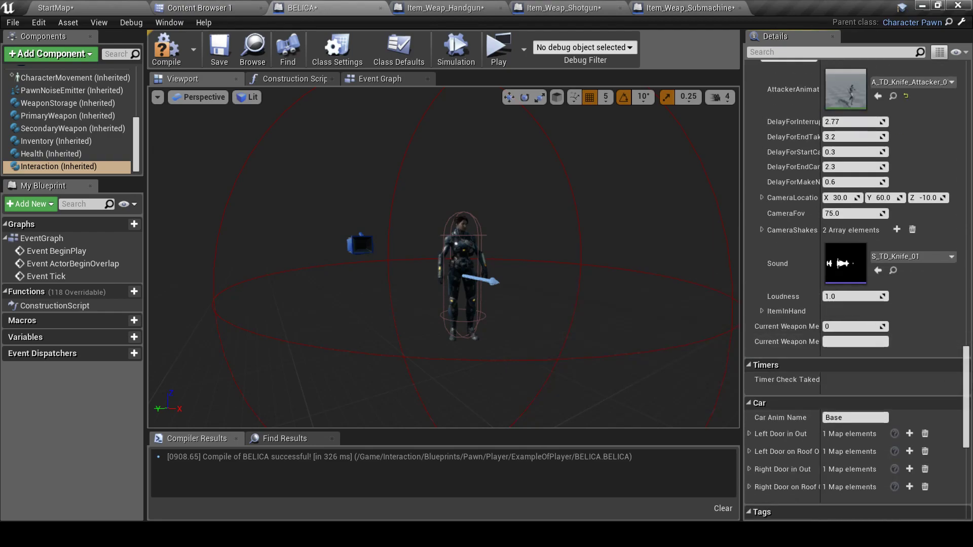
left_click_drag(969, 400, 935, 190)
Set BaseDoor animations to A_DoorBack_Open_MY, A_DoorBack_Close_MY, A_DoorFront_Open_MY and A_DoorFront_Close_MY
left_click(750, 296)
left_click(749, 280)
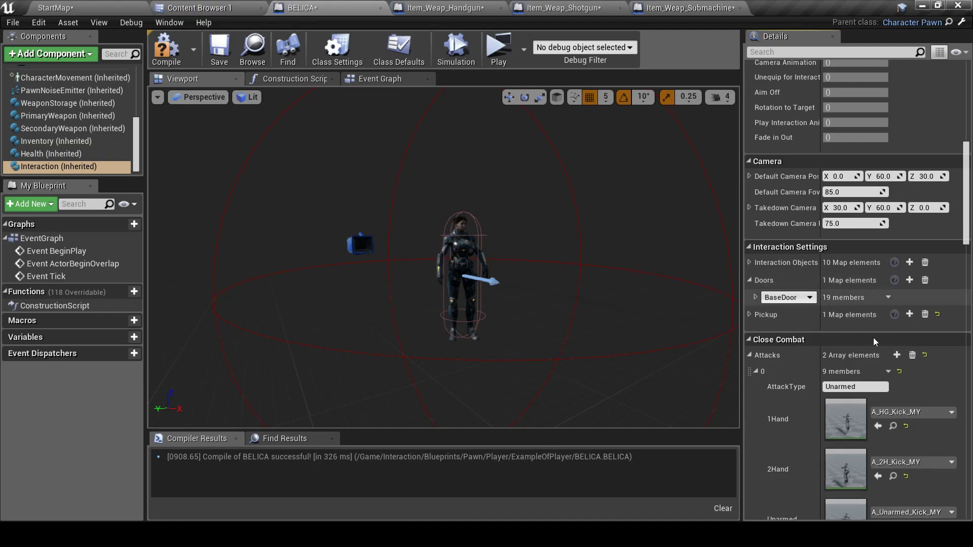
left_click(756, 298)
scroll(896, 270, "down", 3)
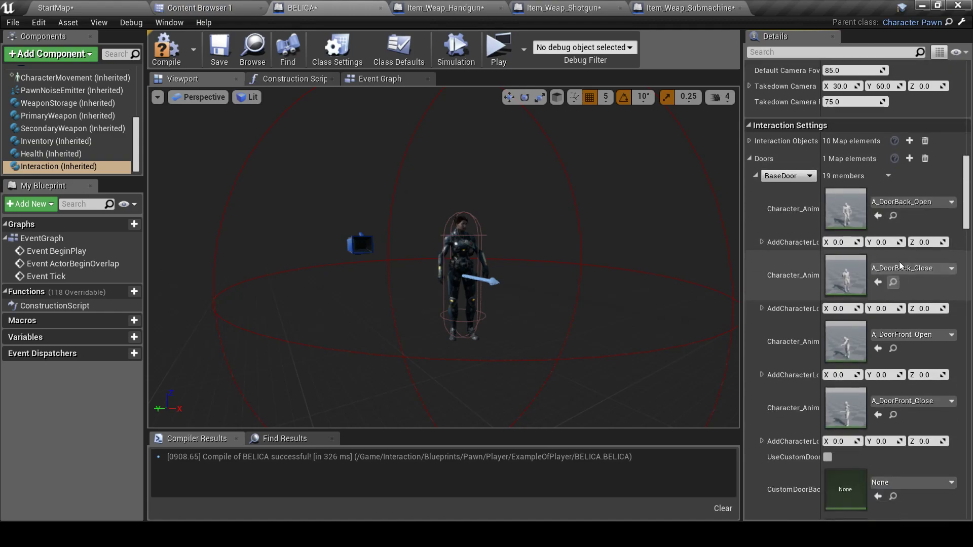
left_click(910, 203)
left_click(858, 452)
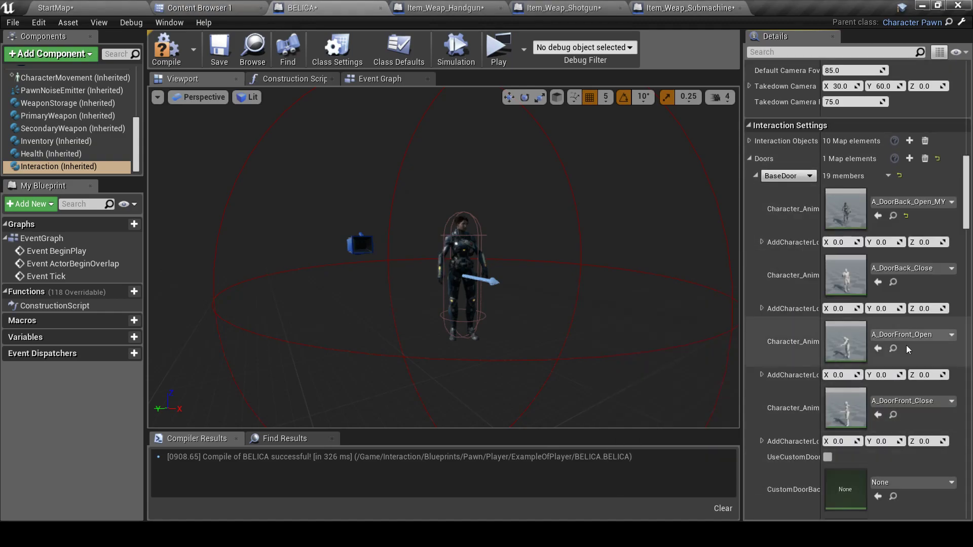
left_click(910, 270)
left_click(862, 448)
left_click(928, 337)
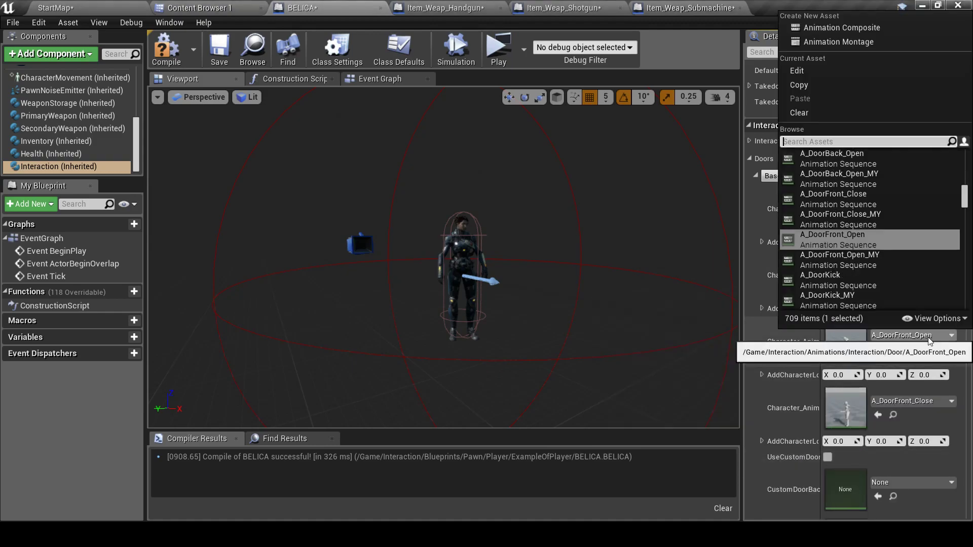
left_click(876, 258)
left_click(912, 400)
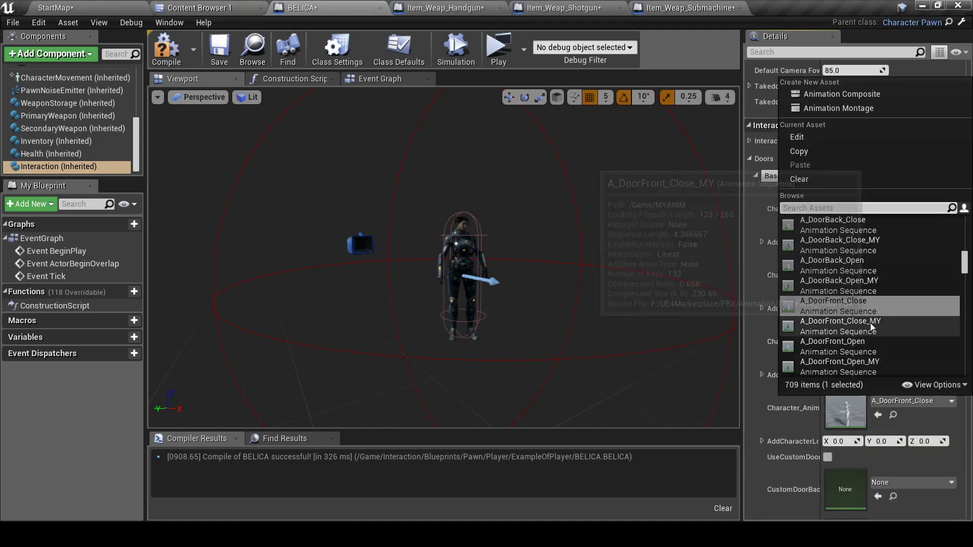
left_click(870, 324)
scroll(884, 326, "down", 5)
scroll(901, 330, "down", 4)
scroll(901, 334, "up", 8)
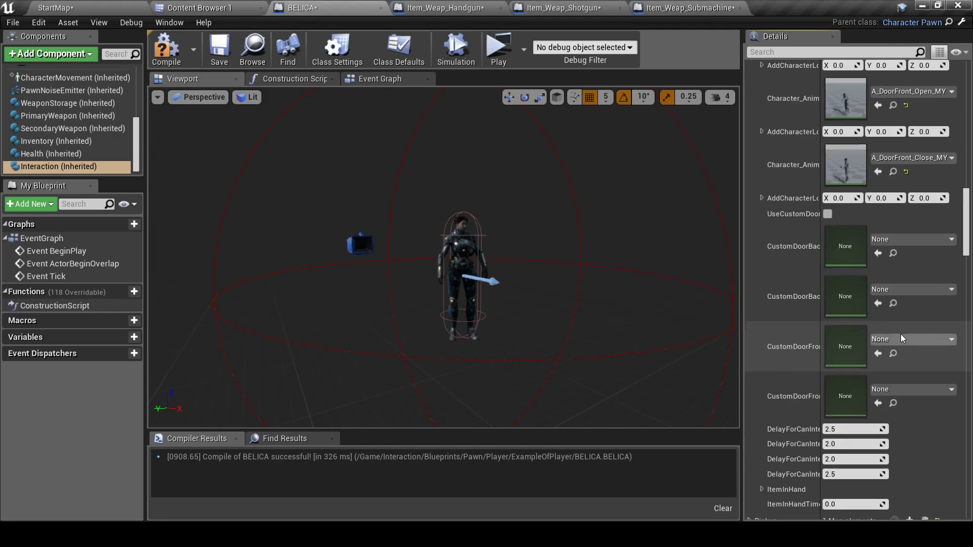
scroll(768, 269, "up", 2)
Set the FloorSwitch animations to A_FloorSwitch_Back_MY and A_FloorSwitch_Front_MY
left_click(755, 209)
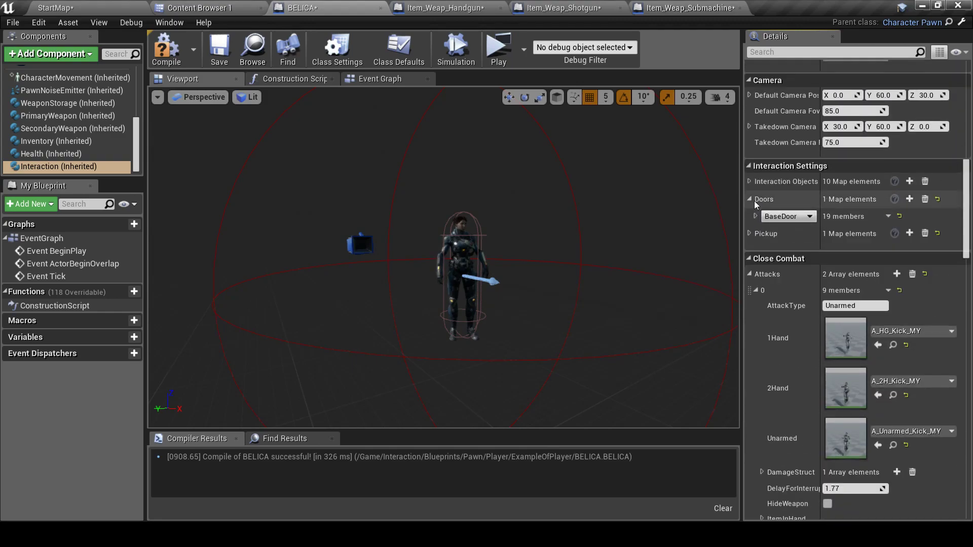
left_click(749, 182)
left_click(755, 198)
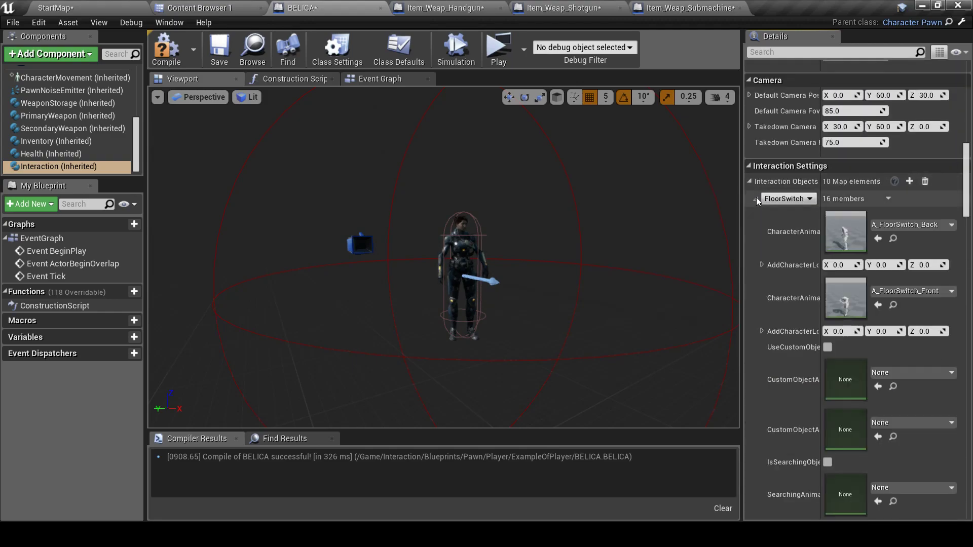
left_click(914, 224)
left_click(866, 458)
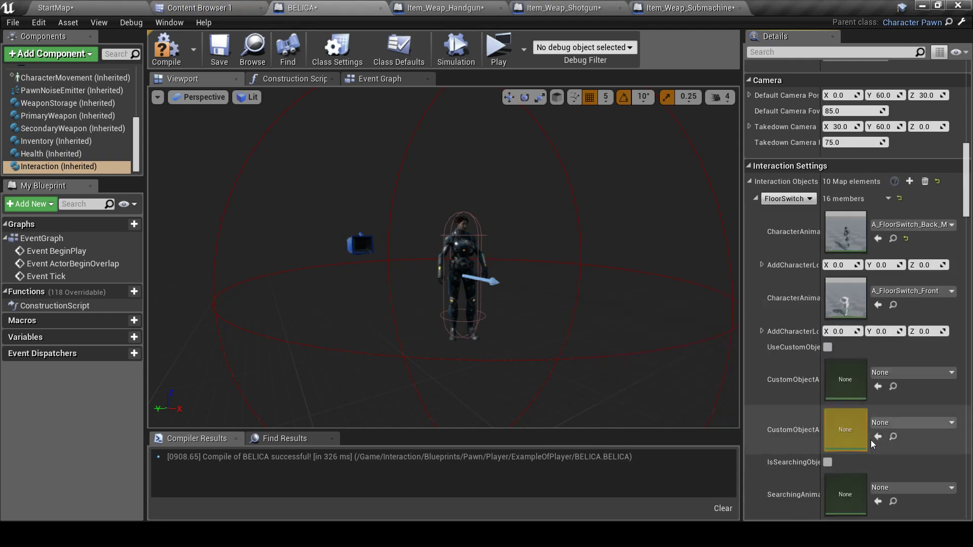
left_click(927, 291)
left_click(860, 429)
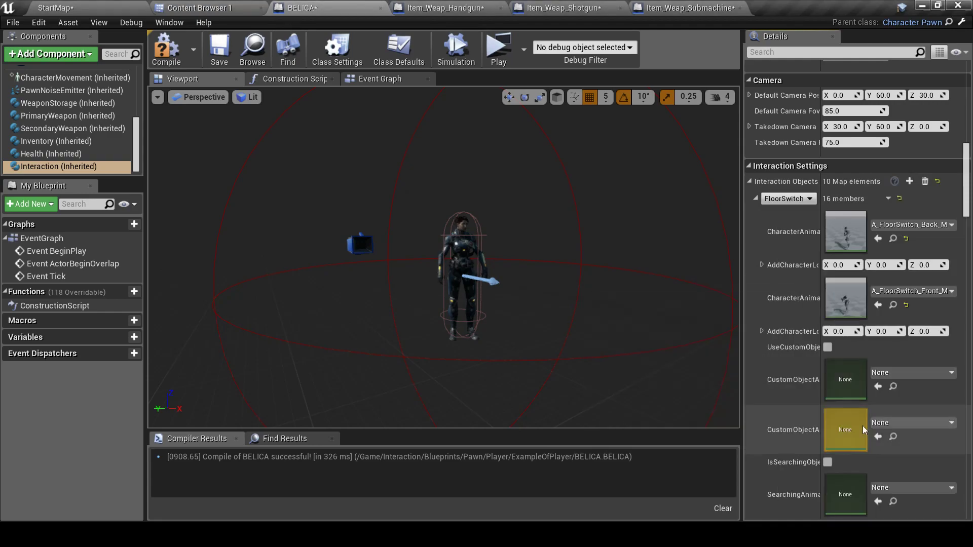
left_click(757, 200)
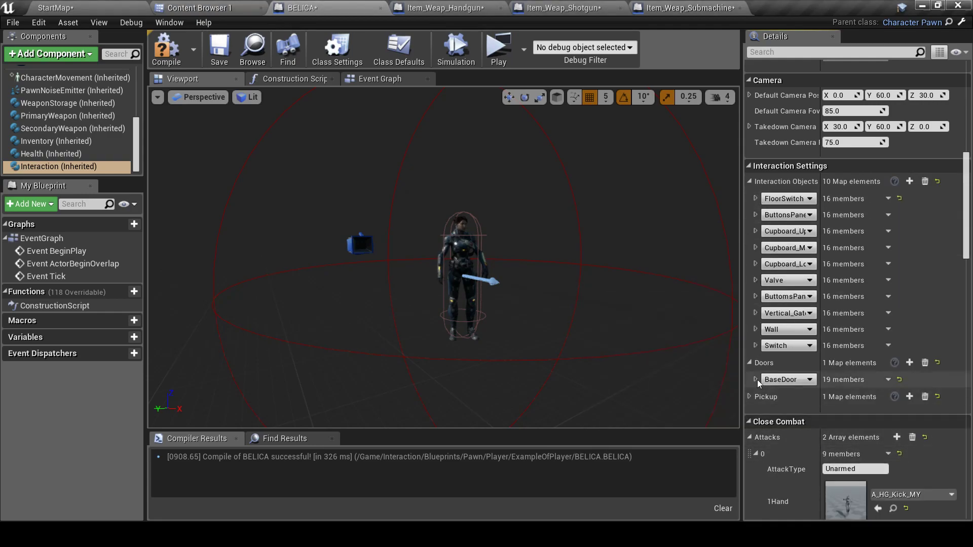
Set the ButtonsPanel animations to A_ButtonsPanel_InterPass_MY and the retargeted second animation
left_click(750, 363)
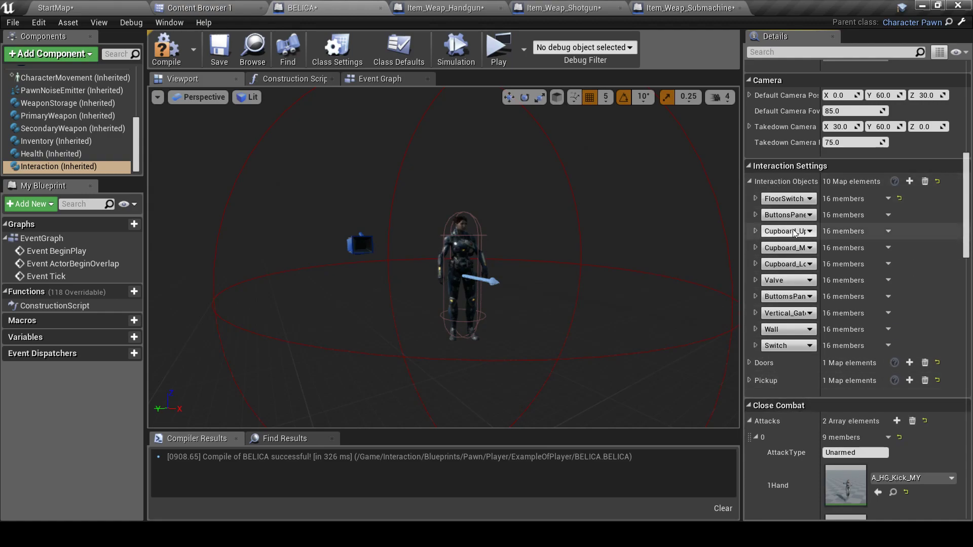
left_click(755, 214)
left_click(890, 239)
left_click(858, 451)
left_click(922, 305)
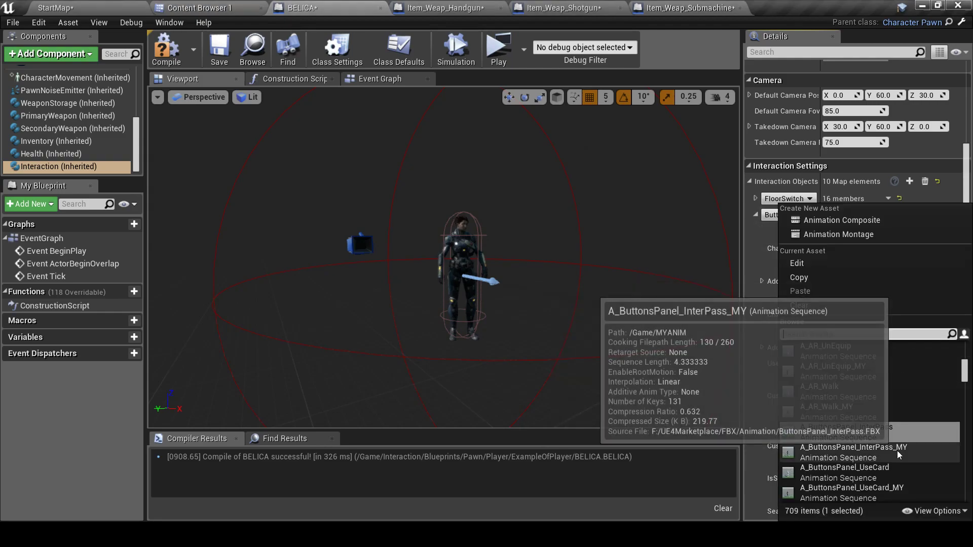
left_click(896, 451)
left_click(755, 215)
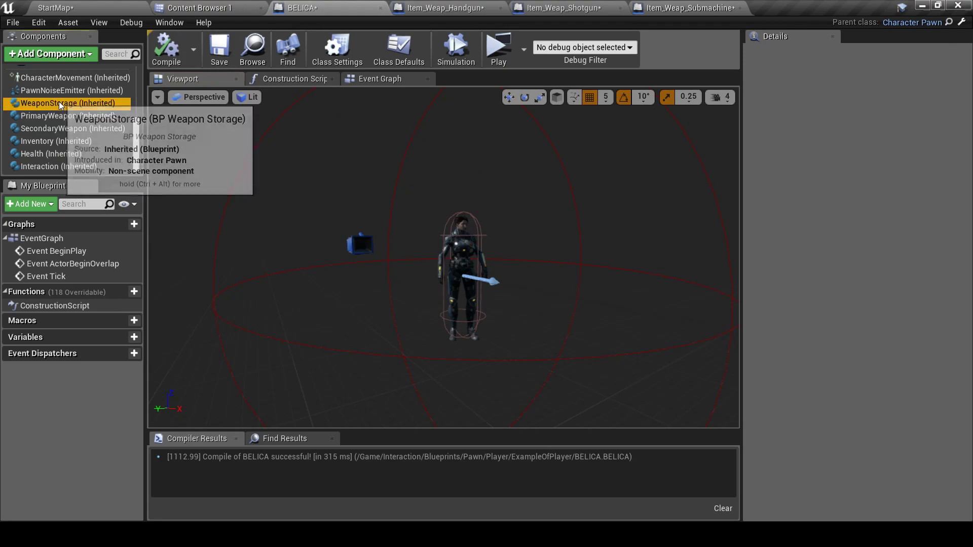
Compile the BELICA blueprint with the new animations
left_click(67, 103)
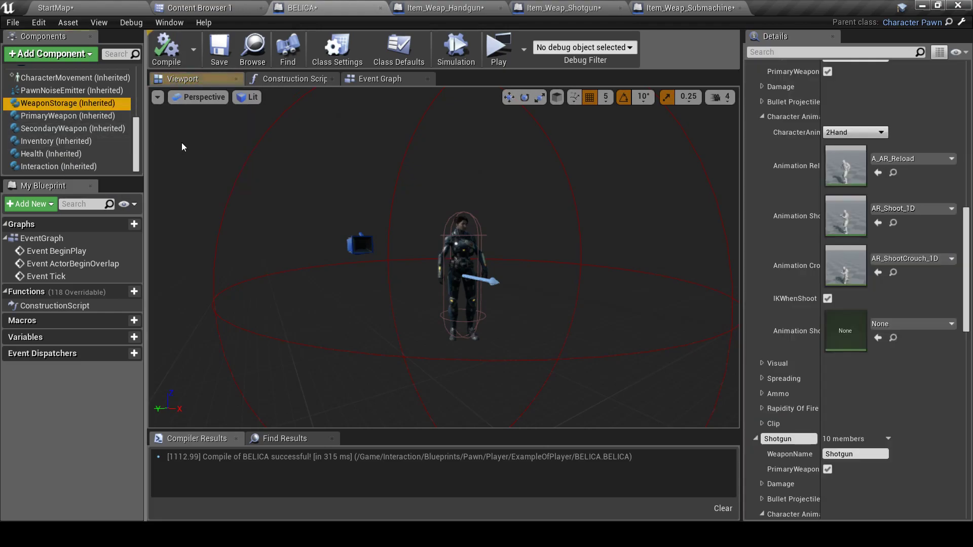
scroll(57, 101, "up", 2)
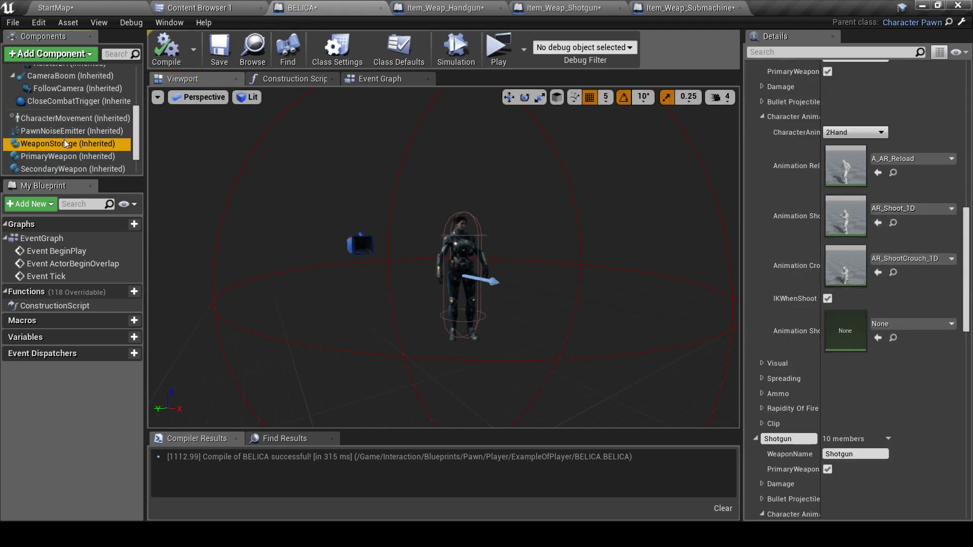
scroll(845, 247, "up", 6)
scroll(826, 263, "up", 5)
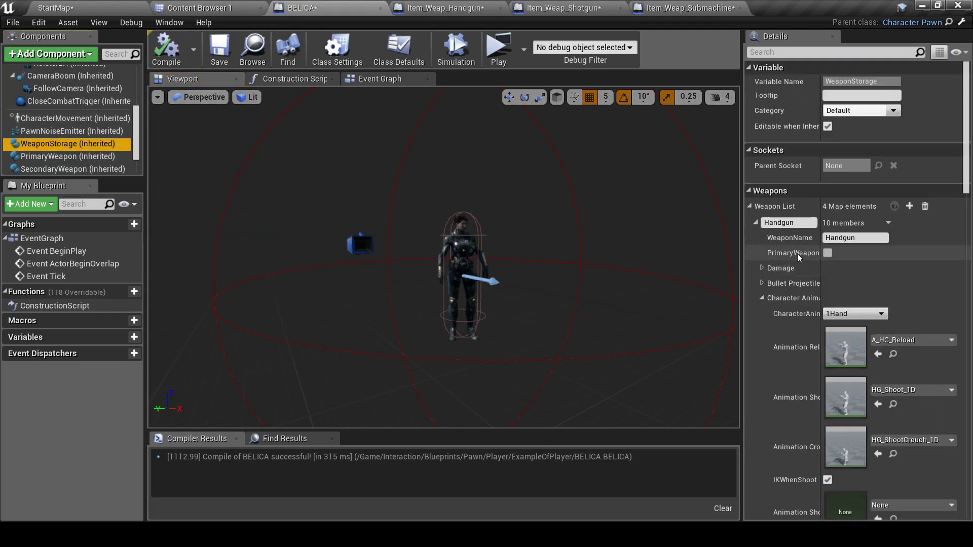
scroll(777, 229, "down", 3)
Set Handgun reload, shoot and crouch-shoot to A_HG_Reload_MY, HG_Shoot_1D_MY and HG_ShootCrouch_1D_MY
left_click(755, 101)
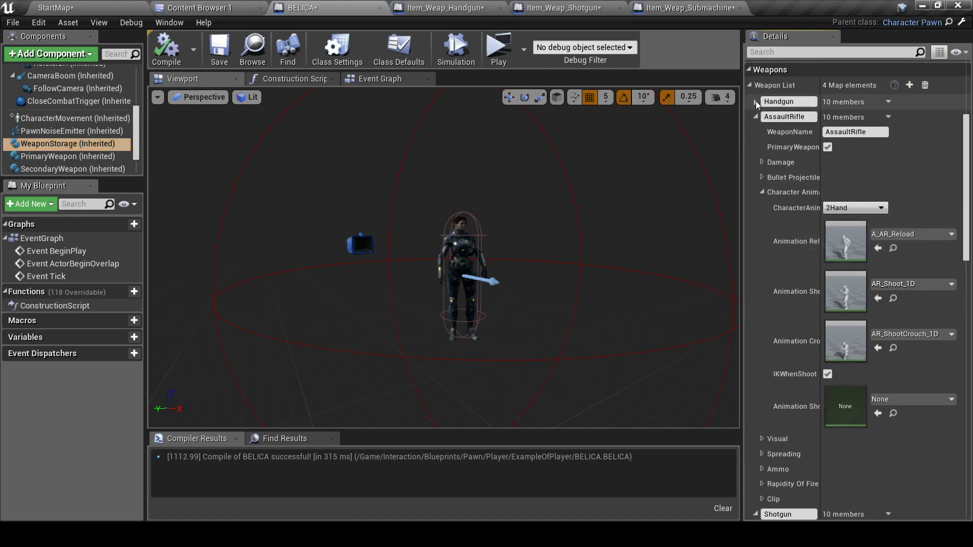
left_click(755, 117)
left_click(756, 132)
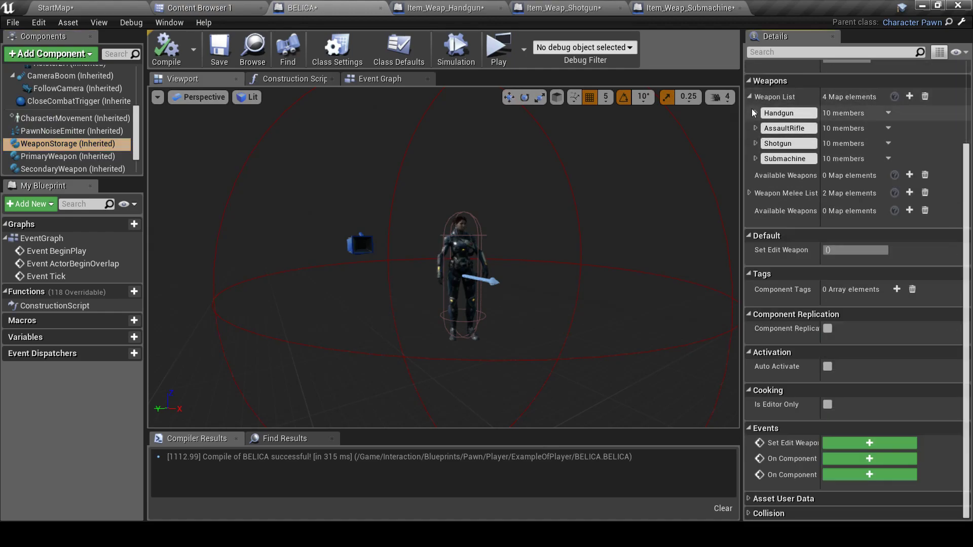
left_click(753, 110)
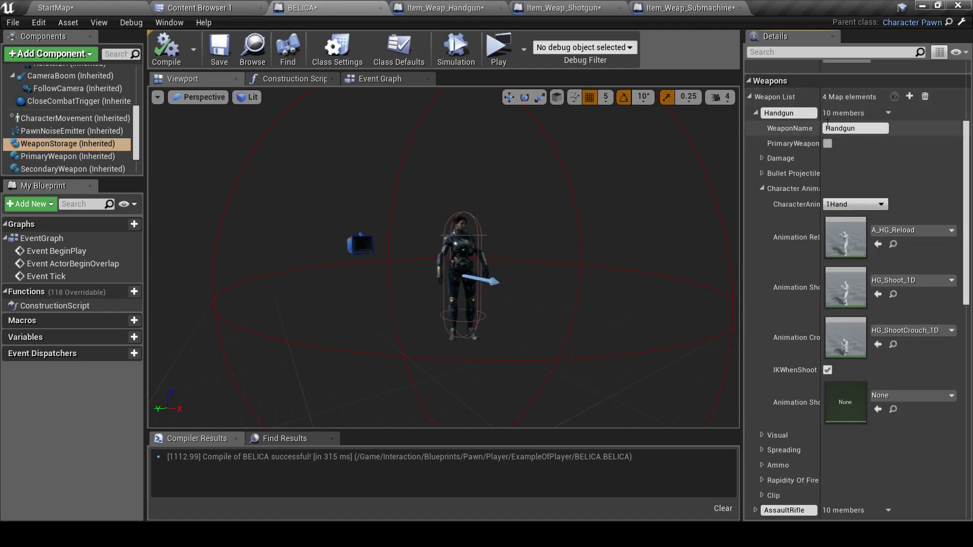
left_click(901, 232)
left_click(860, 446)
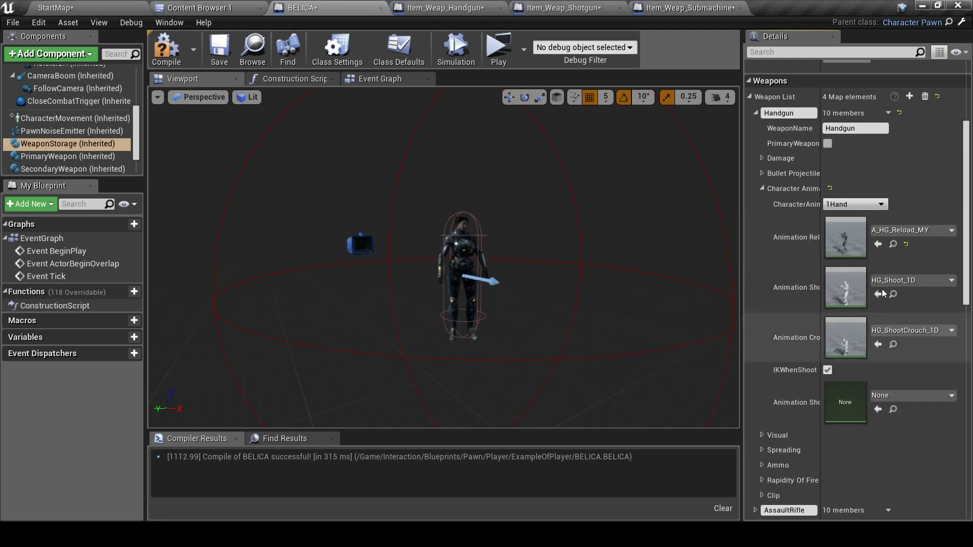
left_click(910, 280)
scroll(869, 460, "down", 5)
left_click(869, 459)
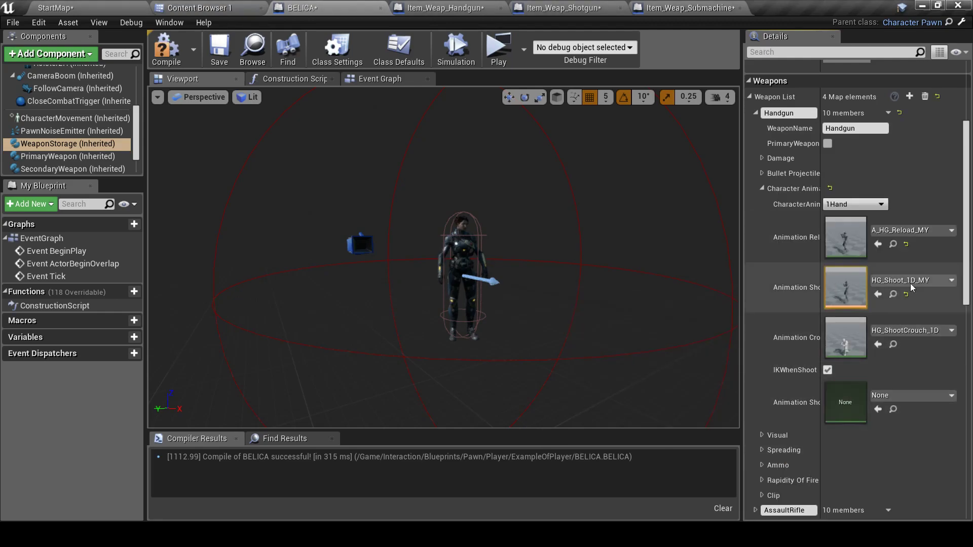
left_click(910, 330)
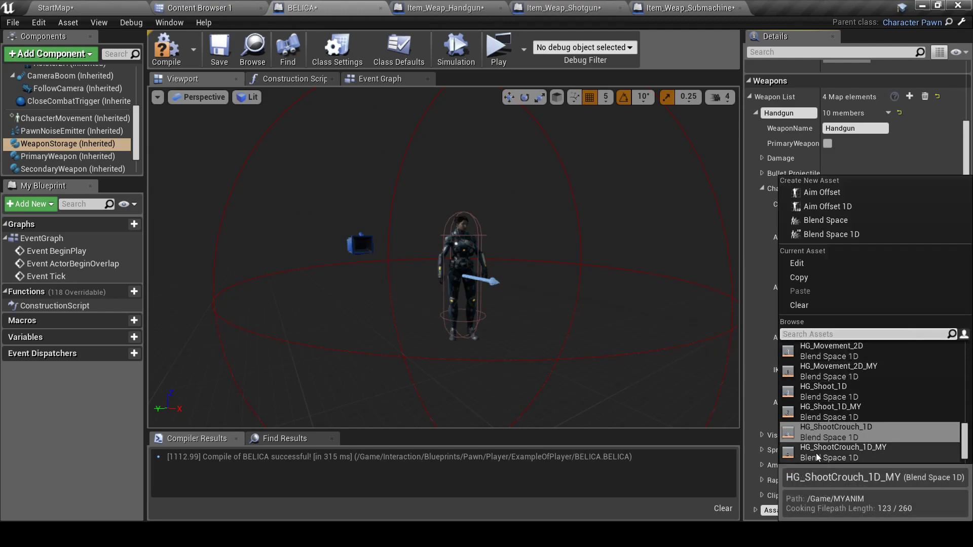
left_click(837, 452)
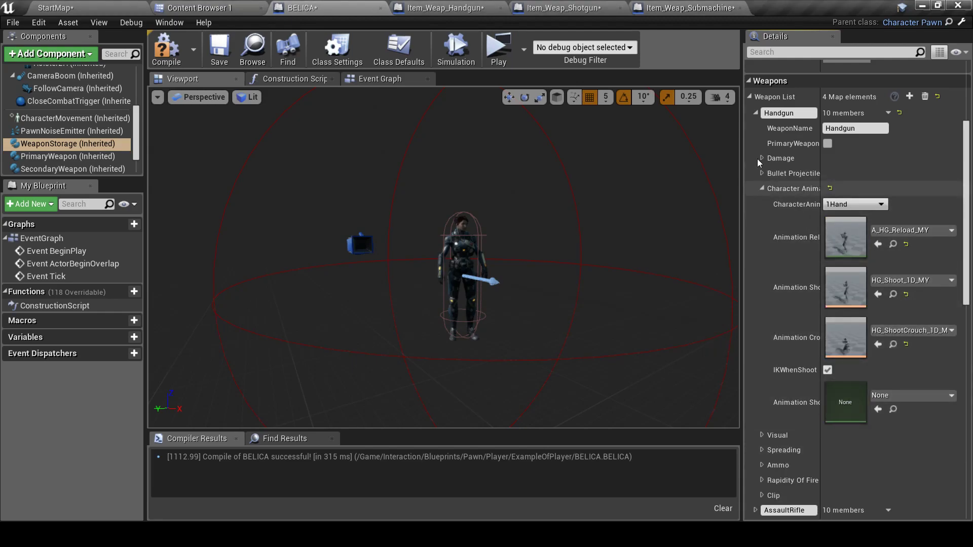
Set AssaultRifle reload, shoot and crouch-shoot to A_AR_Reload_MY, AR_Shoot_1D_MY and AR_ShootCrouch_1D_MY
left_click(754, 112)
left_click(756, 128)
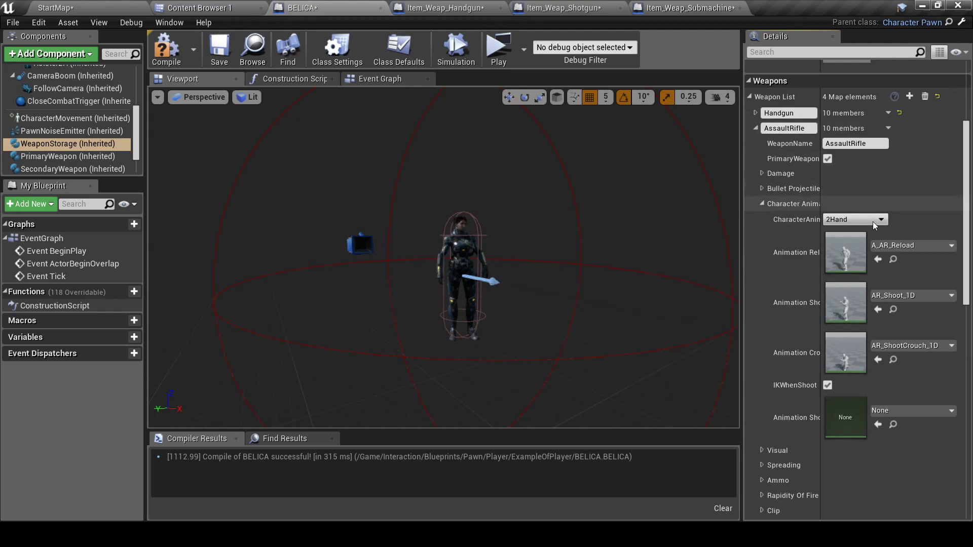
left_click(907, 245)
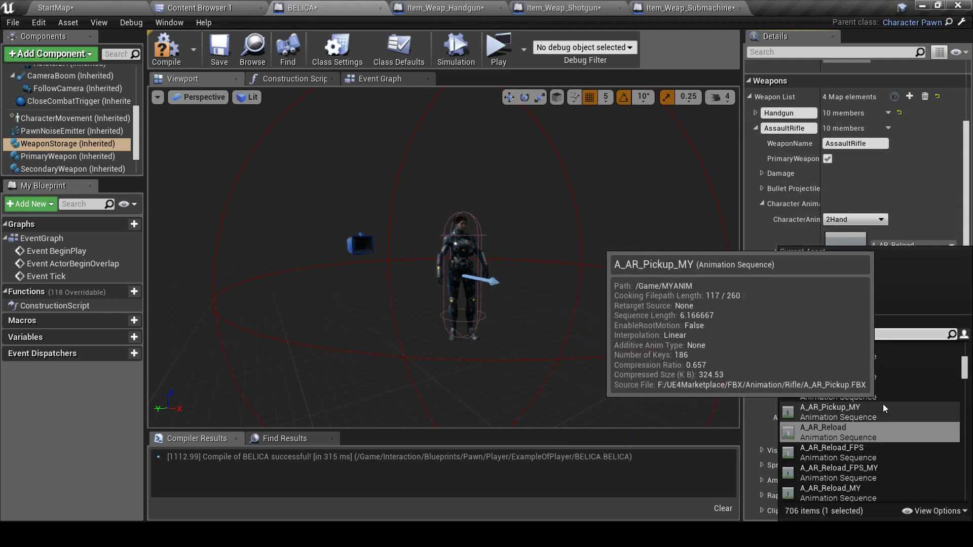
left_click(867, 493)
left_click(912, 298)
left_click(849, 448)
left_click(913, 347)
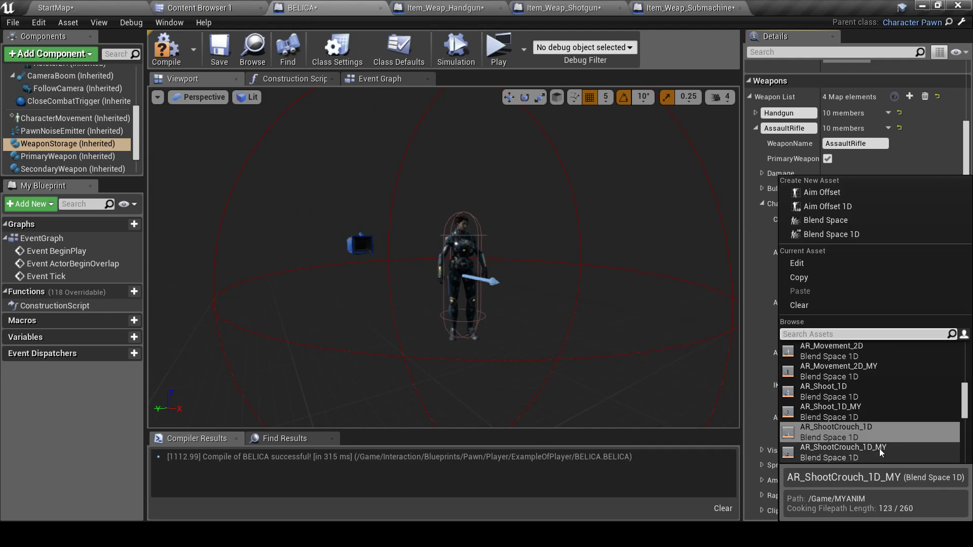
left_click(881, 451)
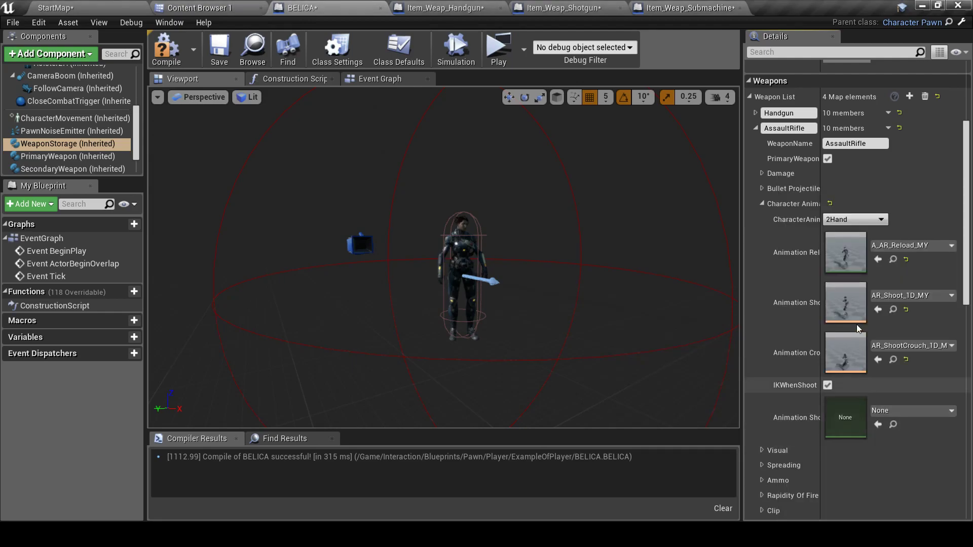
left_click(763, 202)
left_click(756, 129)
Set Shotgun reload, shoot and crouch-shoot to A_SG_Reload_MY, SG_Shoot_1D_MY and SG_ShootCrouch_1D_MY
left_click(756, 143)
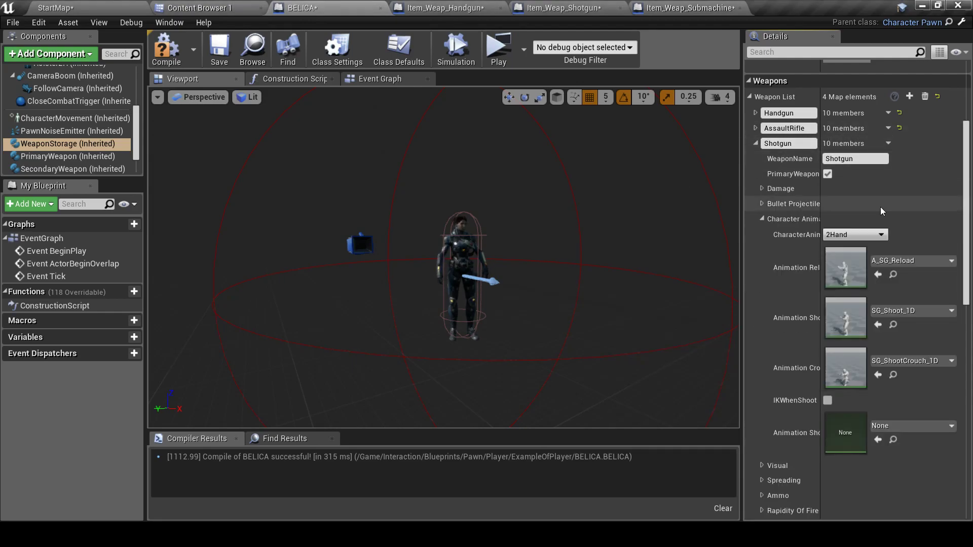
left_click(916, 260)
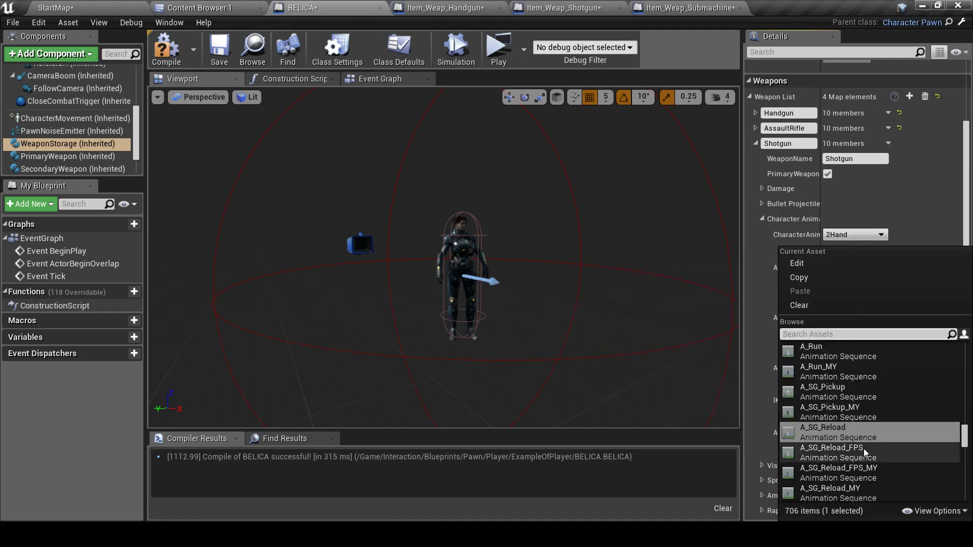
left_click(866, 487)
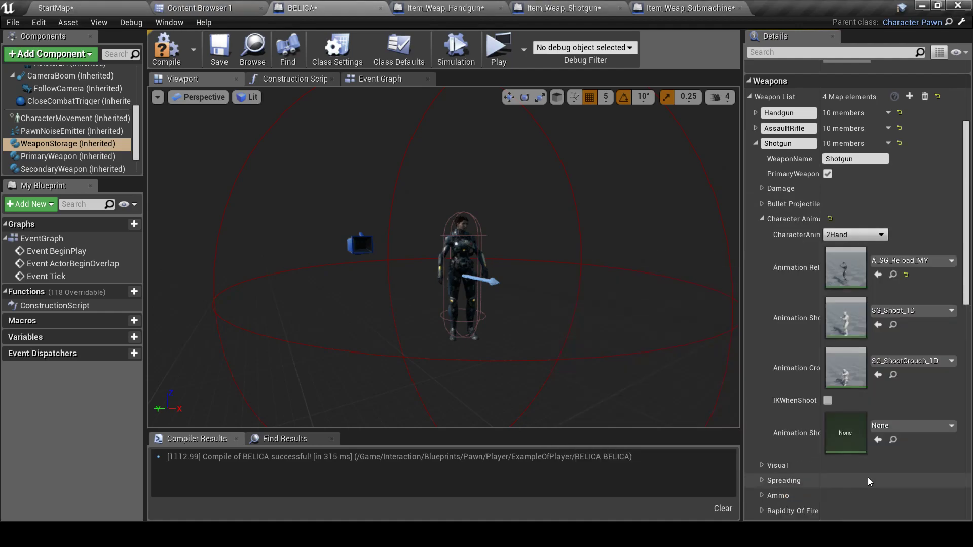
left_click(919, 311)
left_click(852, 453)
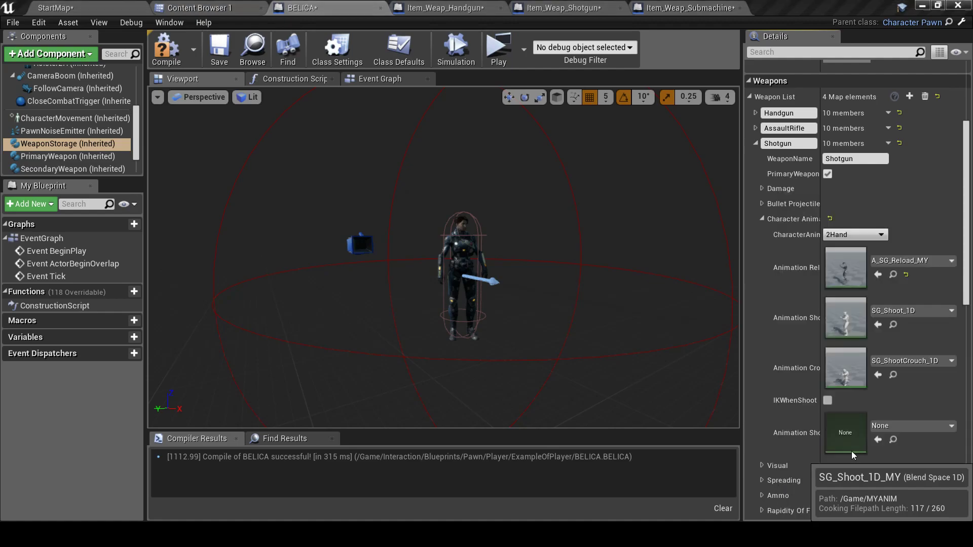
left_click(926, 362)
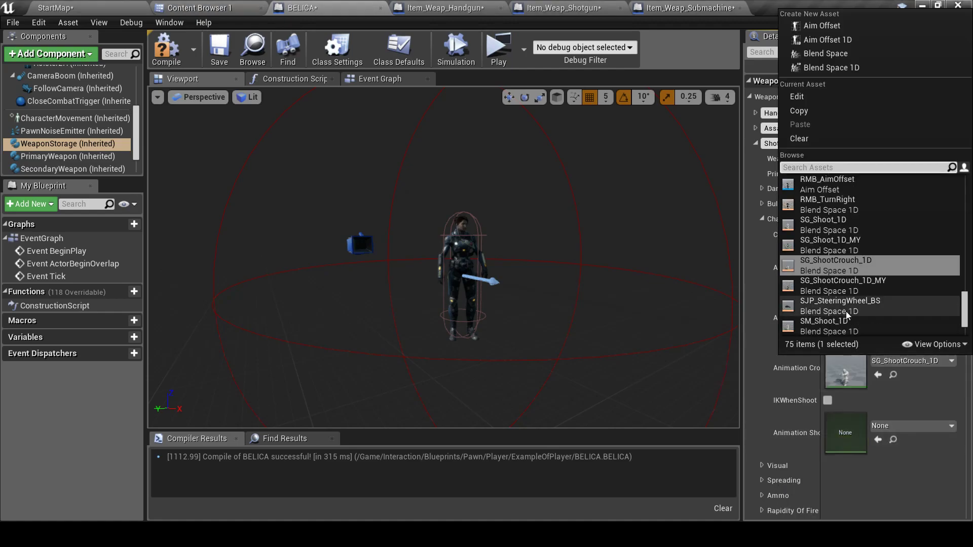
left_click(851, 284)
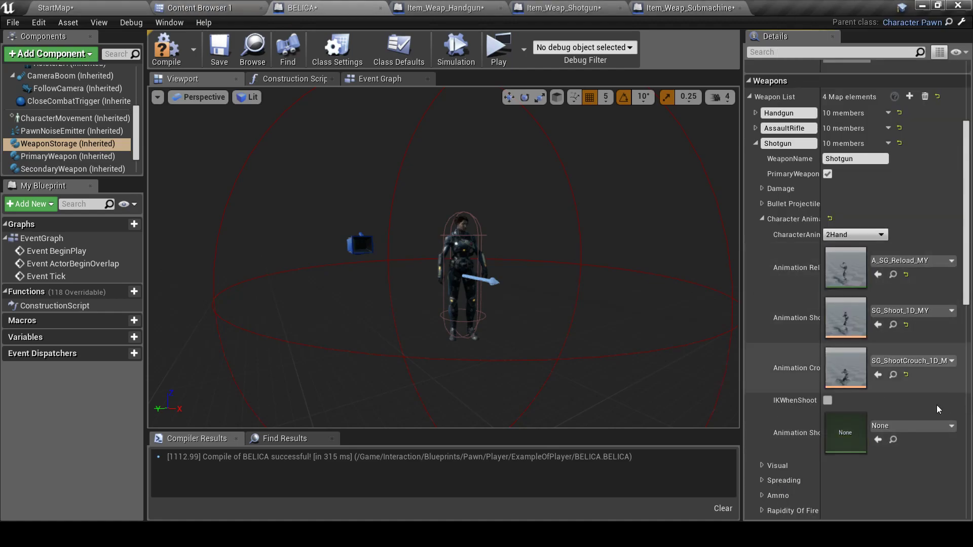
left_click(762, 220)
left_click(755, 143)
Set Submachine reload, shoot and crouch-shoot to A_SM_Reload_MY, SM_Shoot_1D_MY and SM_ShootCrouch_1D_MY
left_click(755, 159)
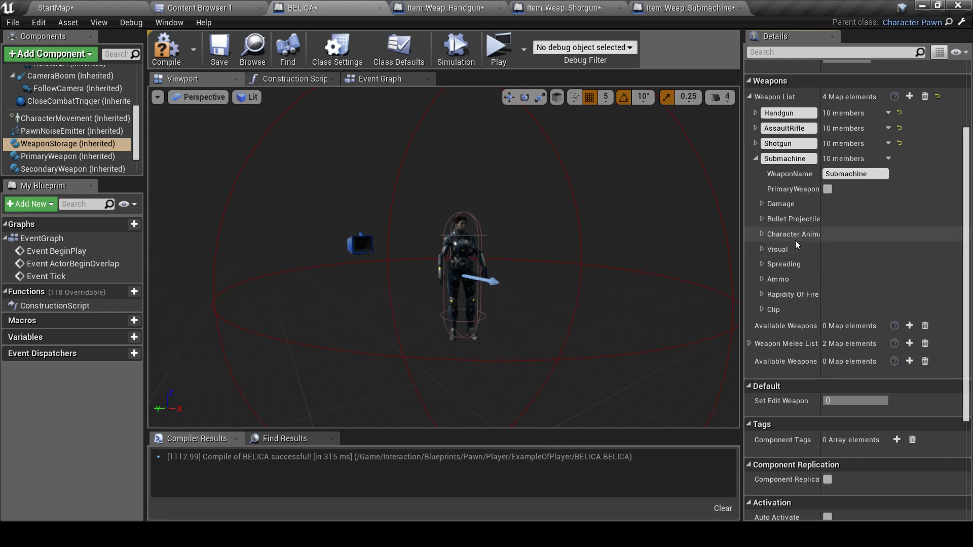
left_click(762, 234)
left_click(925, 284)
left_click(866, 452)
left_click(916, 307)
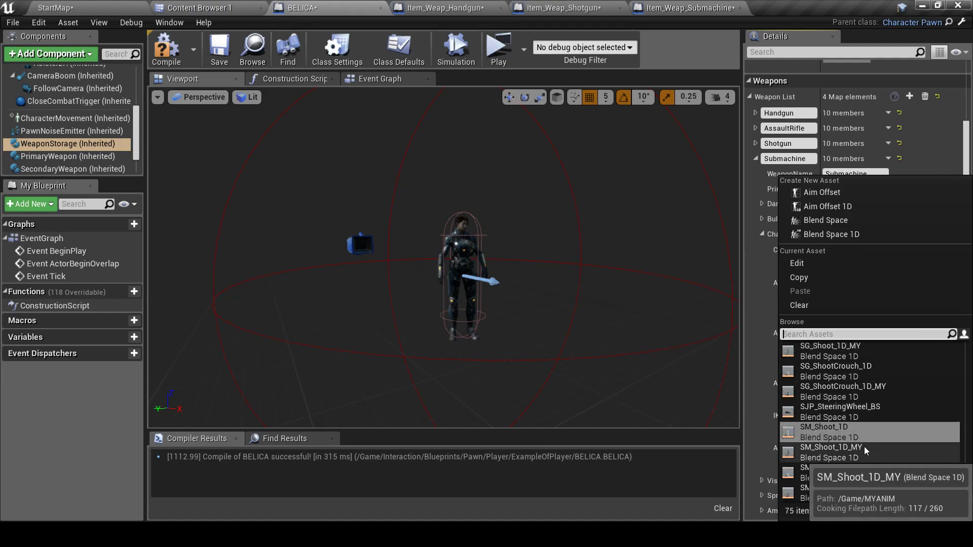
left_click(864, 446)
left_click(916, 379)
left_click(861, 324)
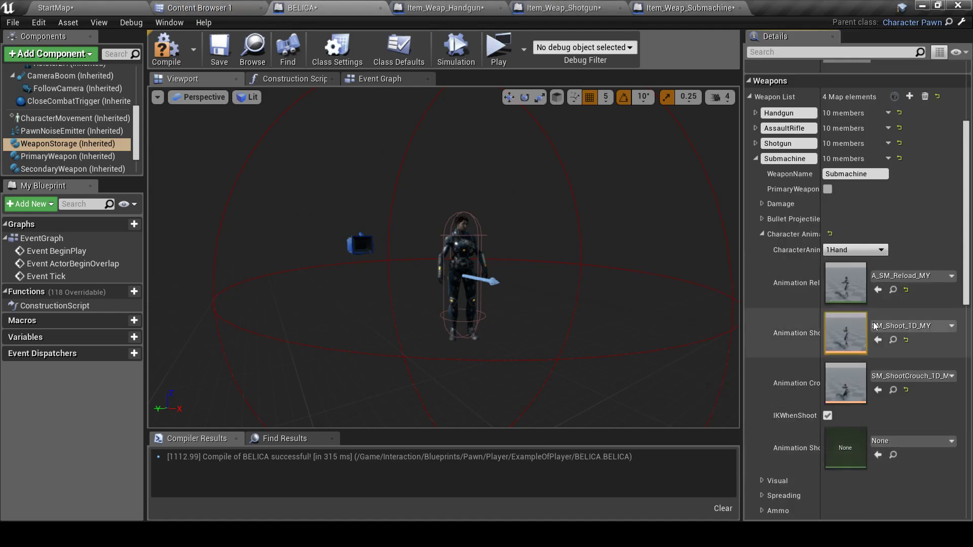
left_click(762, 234)
left_click(756, 159)
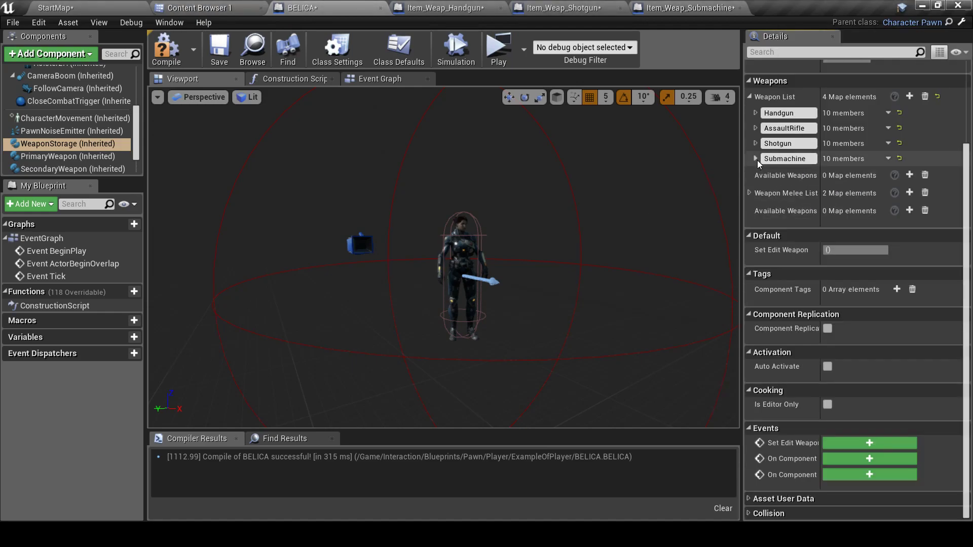
scroll(753, 188, "up", 3)
left_click(749, 178)
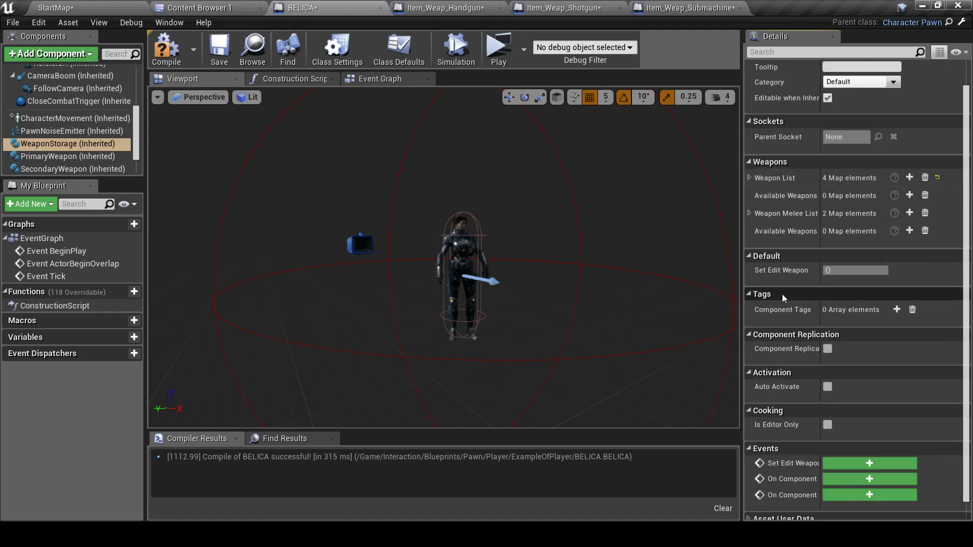
Set Unarmed attack 0's kicks to A_HG_Kick_MY, A_2H_Kick_MY and A_Unarmed_Kick_MY
left_click(750, 213)
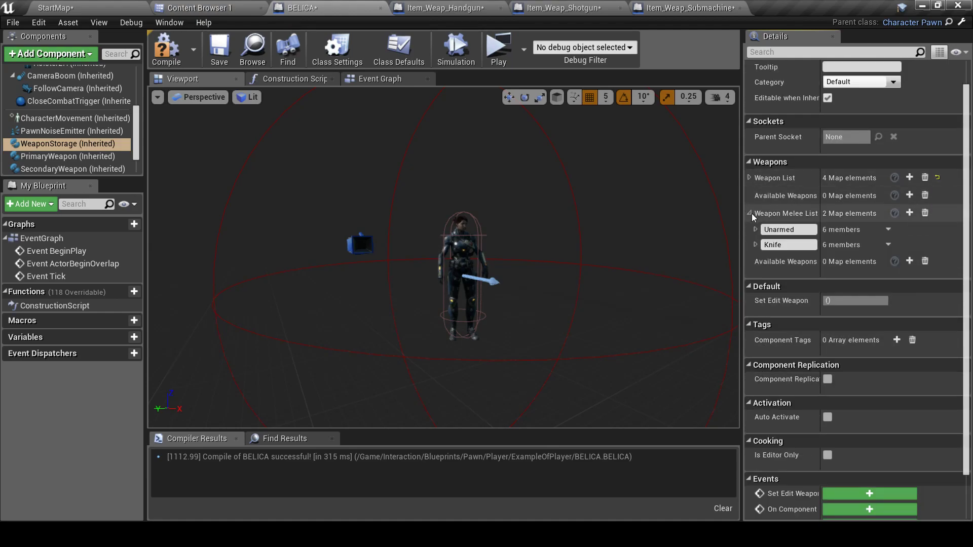
left_click(757, 230)
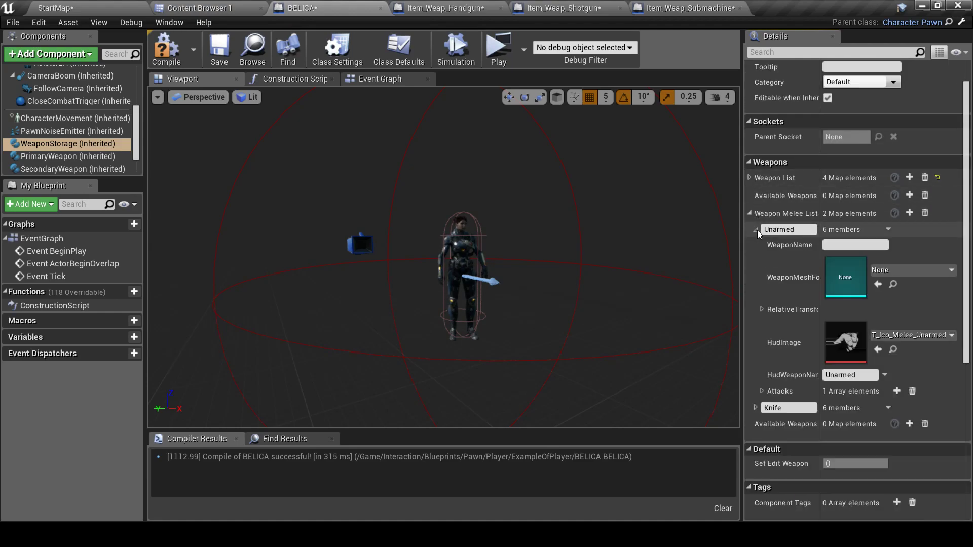
left_click(761, 391)
scroll(775, 384, "down", 2)
left_click(768, 326)
scroll(885, 324, "down", 3)
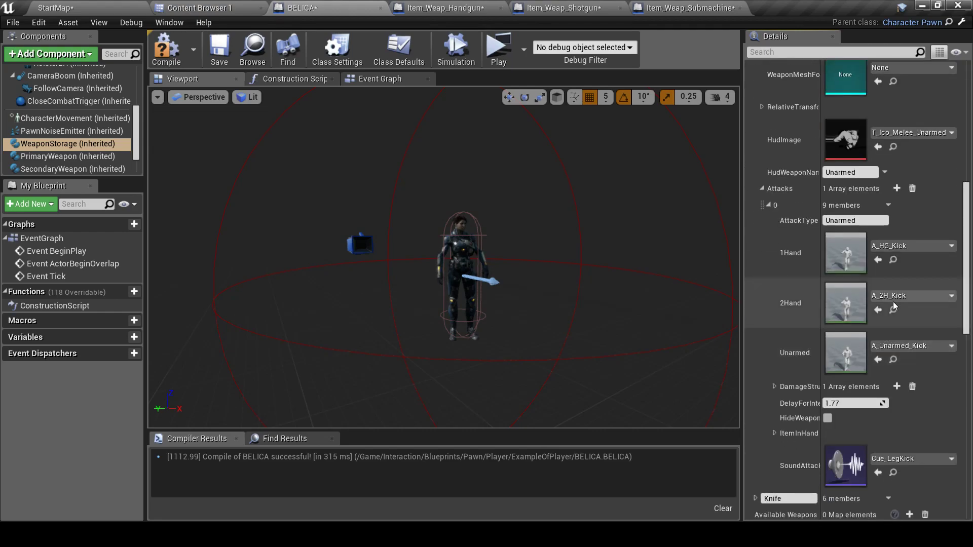
left_click(904, 245)
left_click(844, 452)
left_click(907, 299)
left_click(838, 368)
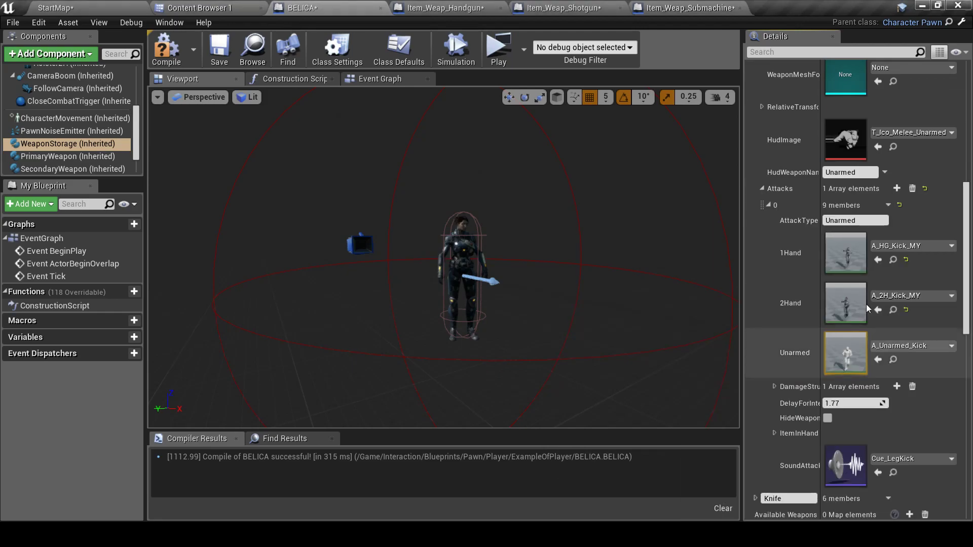
left_click(907, 344)
left_click(846, 269)
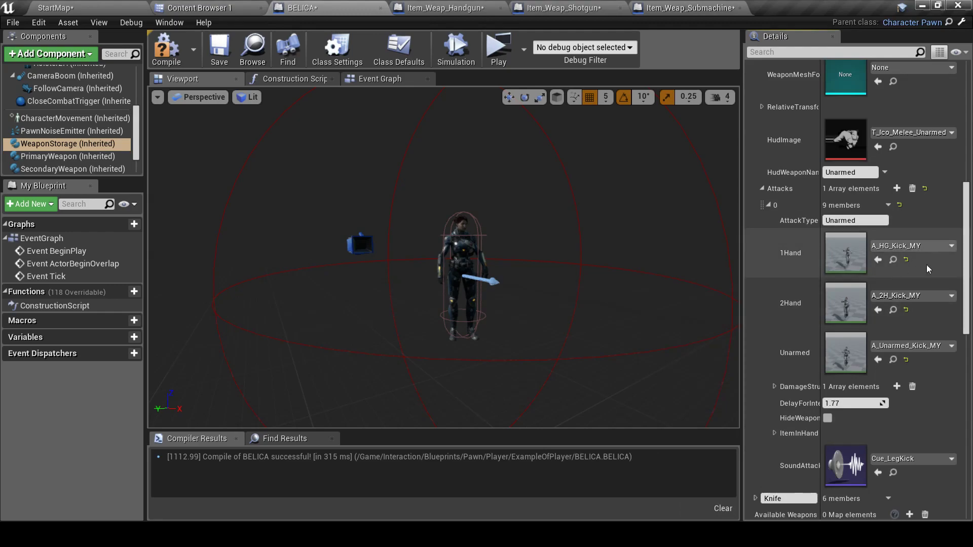
left_click(768, 205)
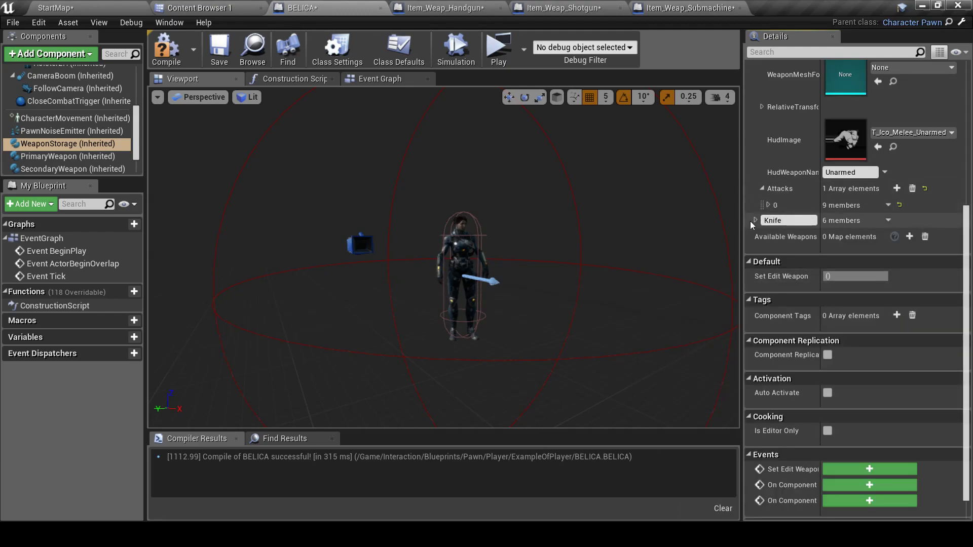
Set Knife attack 0's 1Hand, 2Hand and Unarmed slots all to A_KN_Attack_01_MY
left_click(755, 221)
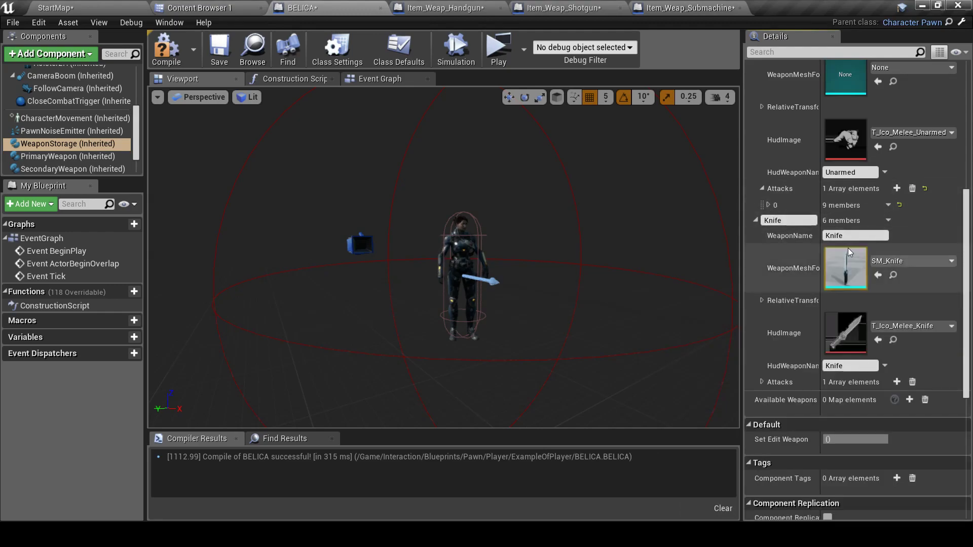
left_click(762, 383)
scroll(811, 348, "down", 4)
left_click(769, 297)
scroll(883, 333, "down", 3)
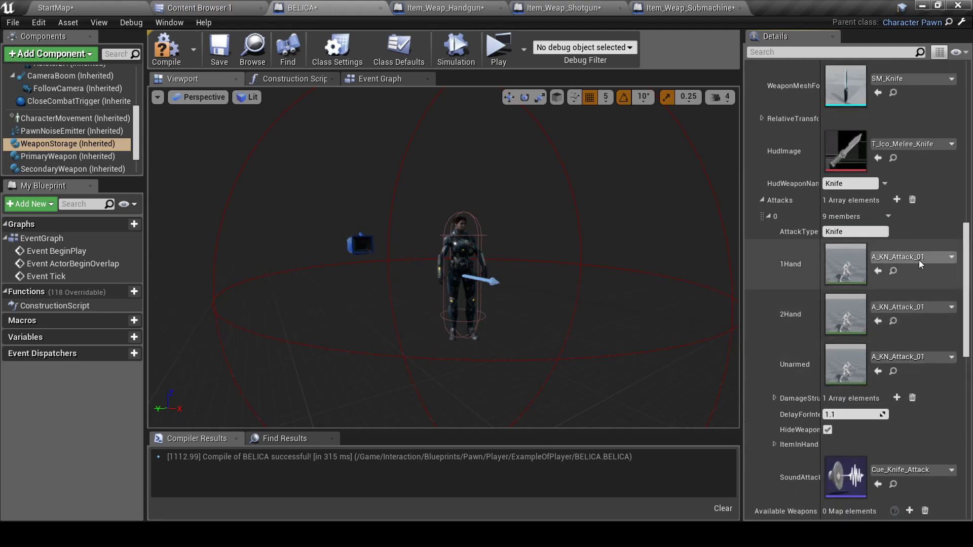
left_click(919, 260)
left_click(858, 454)
left_click(929, 308)
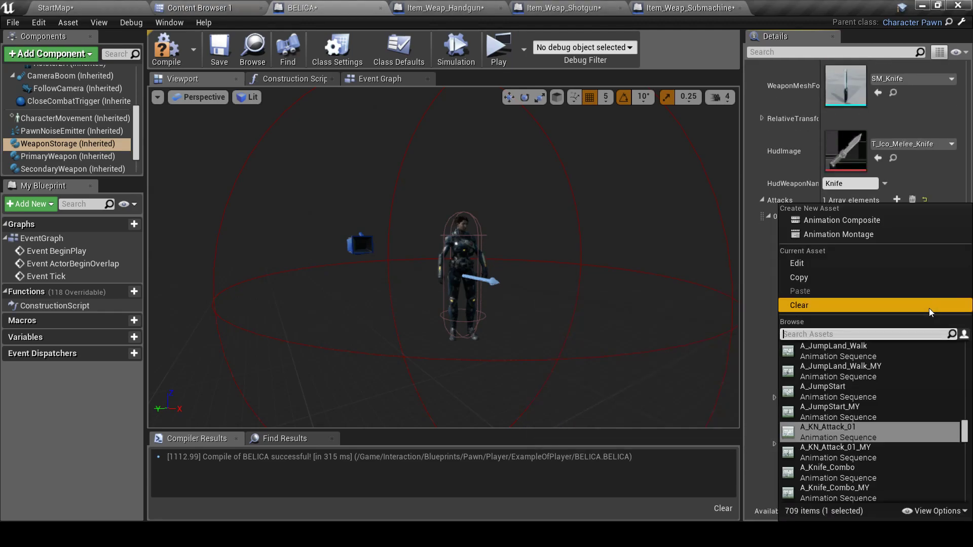
left_click(859, 454)
left_click(921, 359)
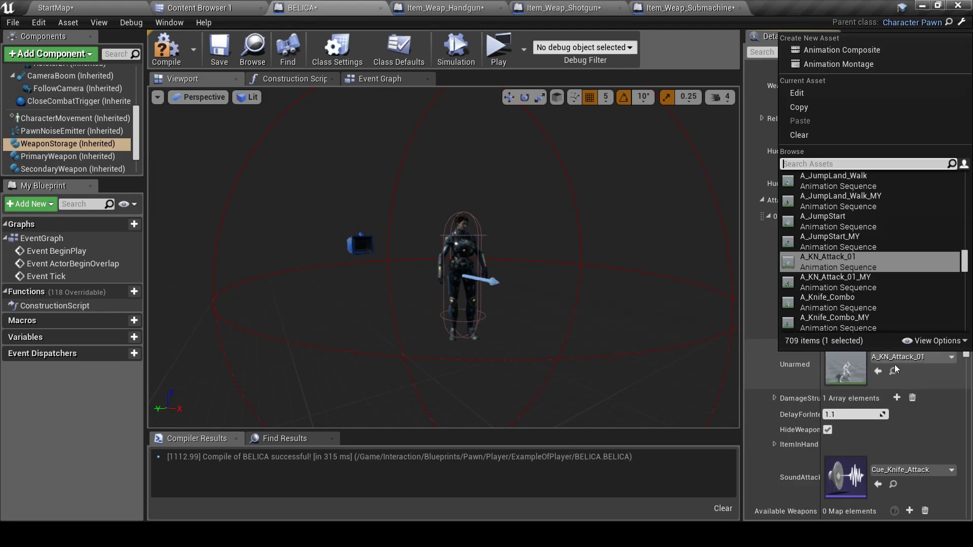
left_click(862, 273)
Compile the BELICA blueprint and launch the level in a maximized standalone game preview
left_click(169, 63)
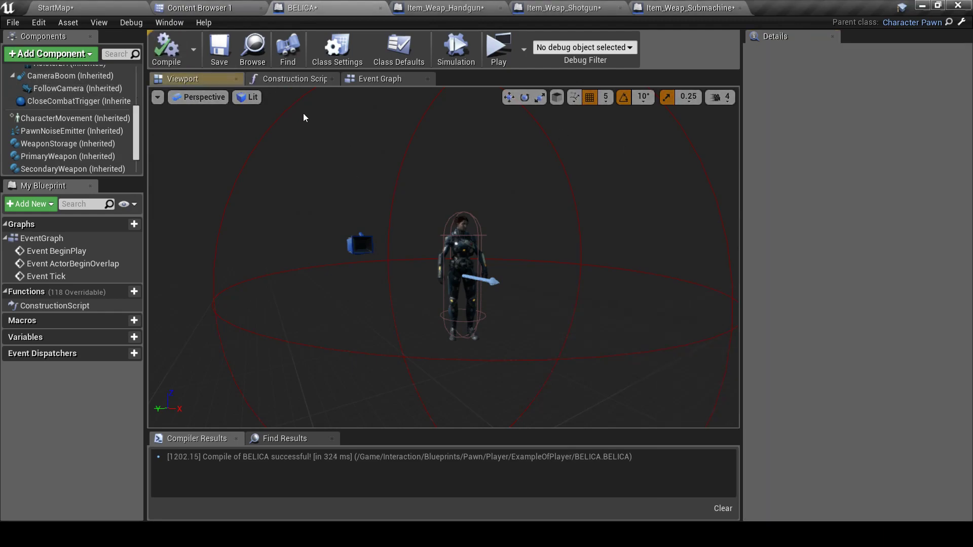
left_click(491, 47)
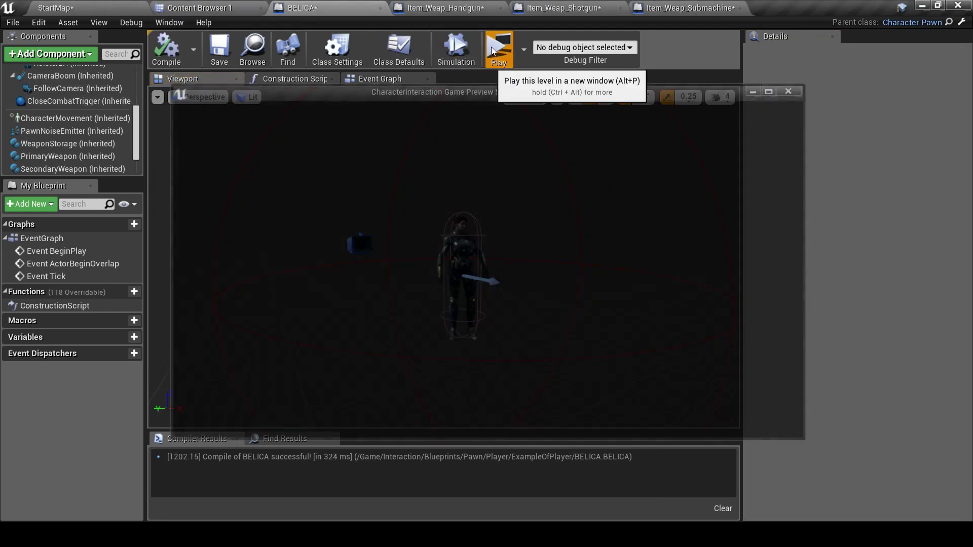
left_click(773, 87)
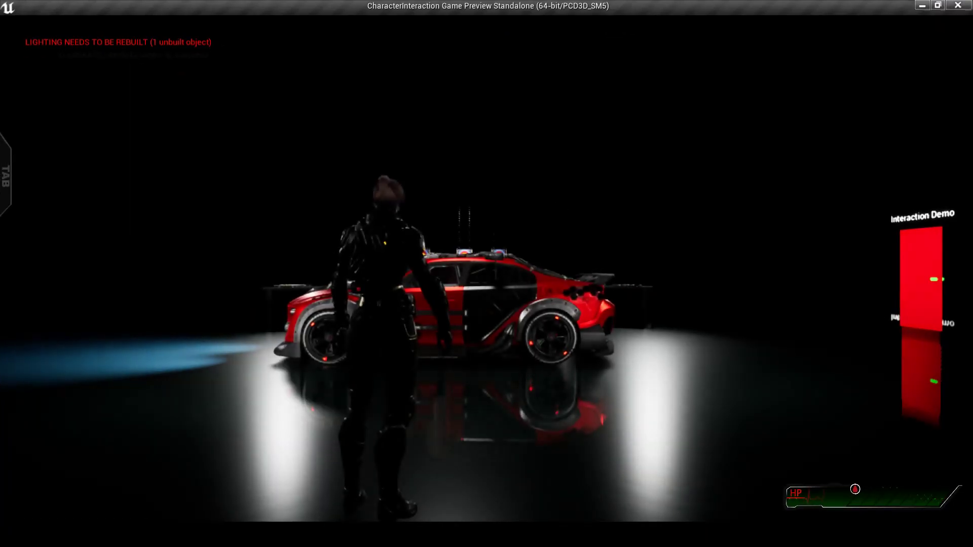
Walk Belica to the weapon table, pick up the handgun, aim it, then exit the preview
key("w")
key("w")
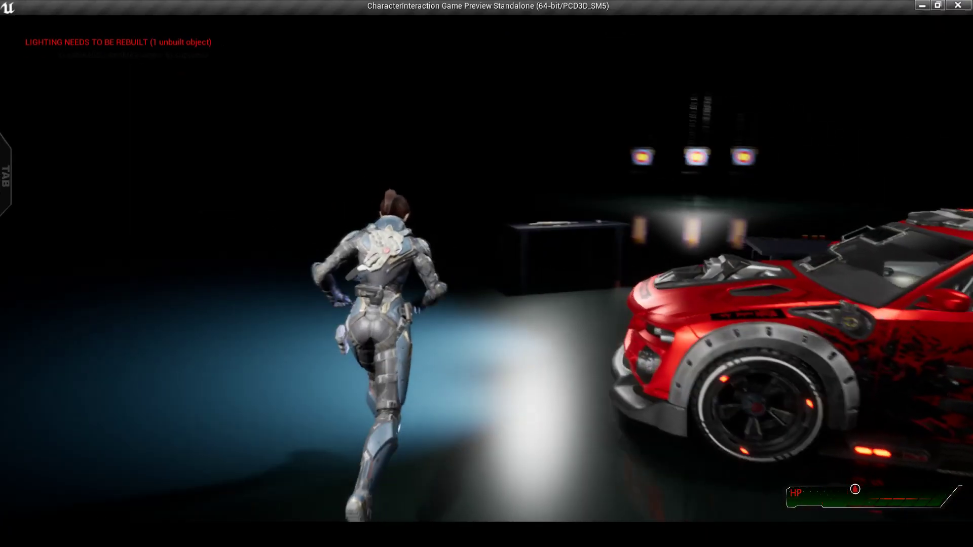
key("w")
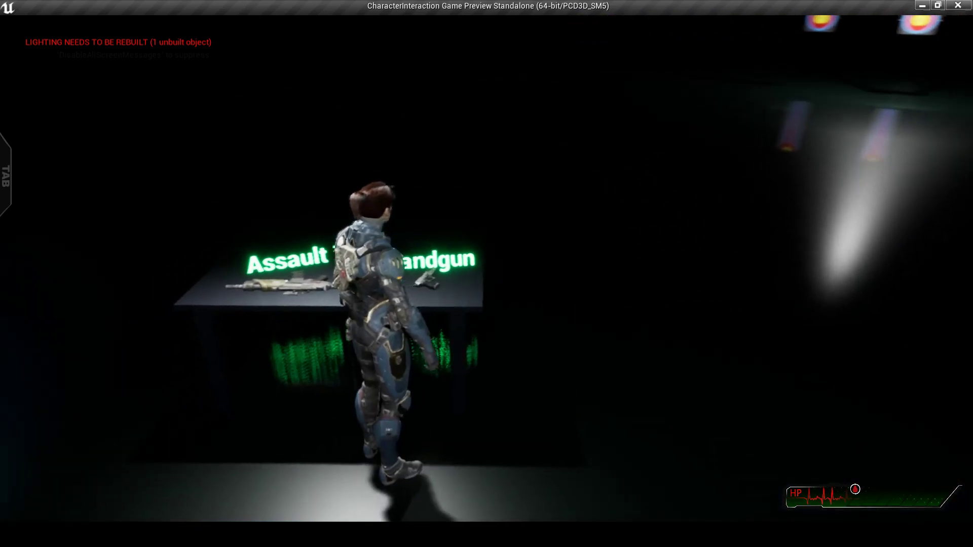
key("e")
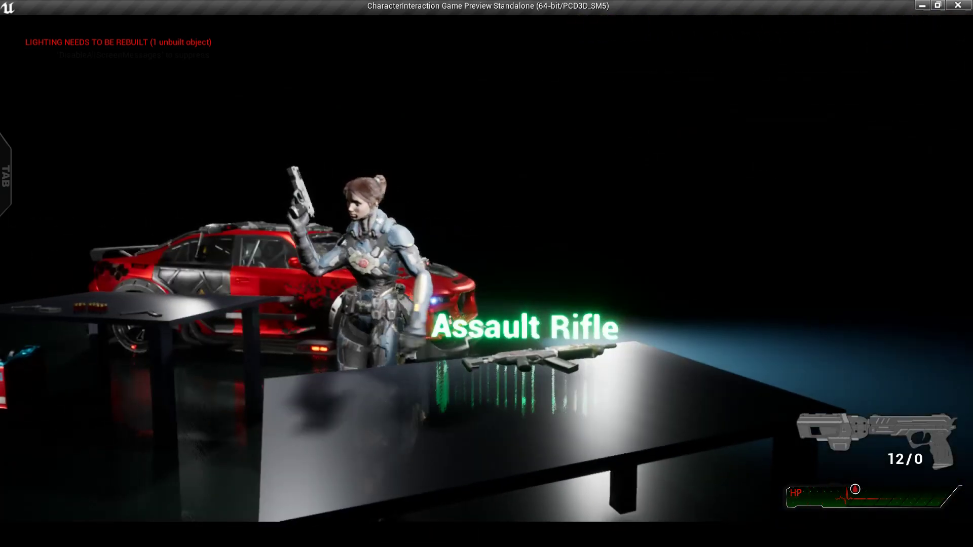
key("w")
key("w")
right_click(486, 268)
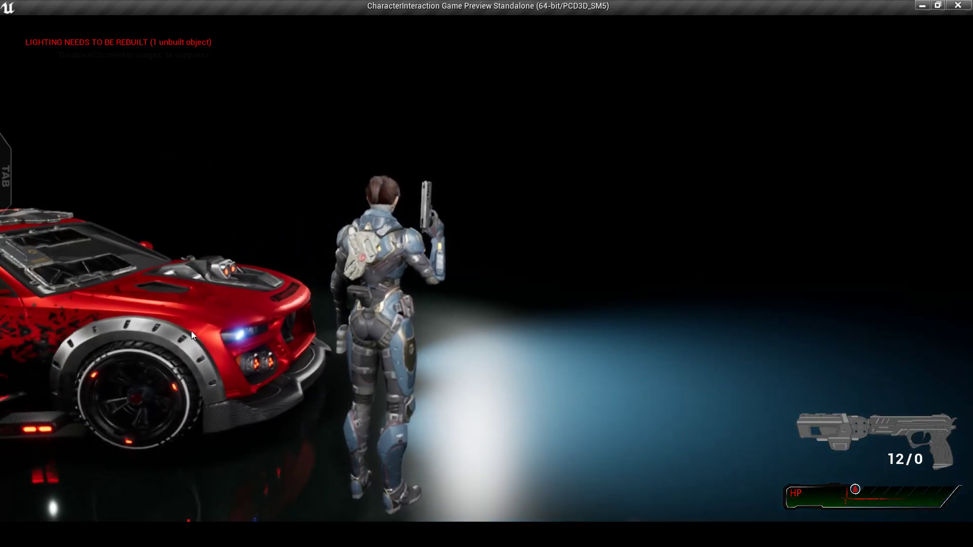
key("Escape")
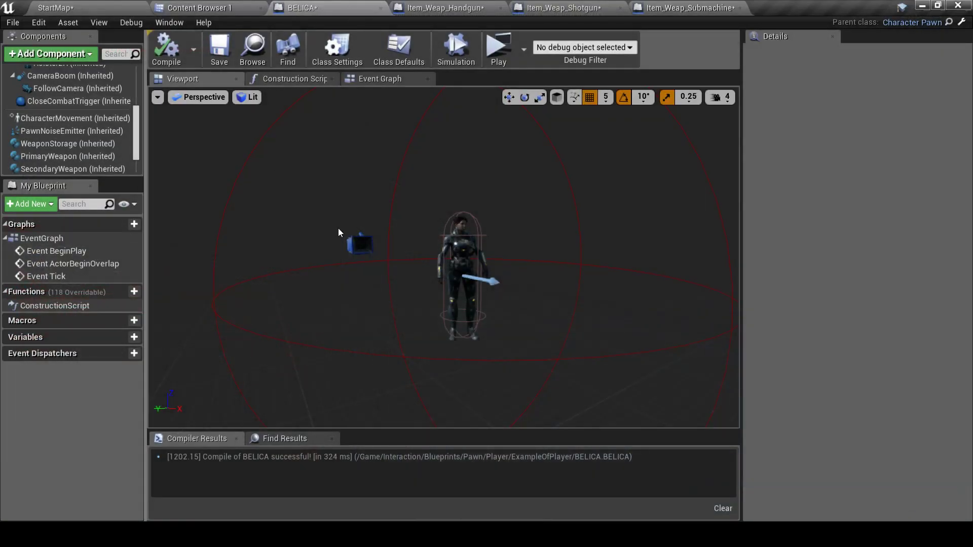
Browse the Content Browser to the Weapons > MYANIM folder of retargeted animations
left_click(172, 7)
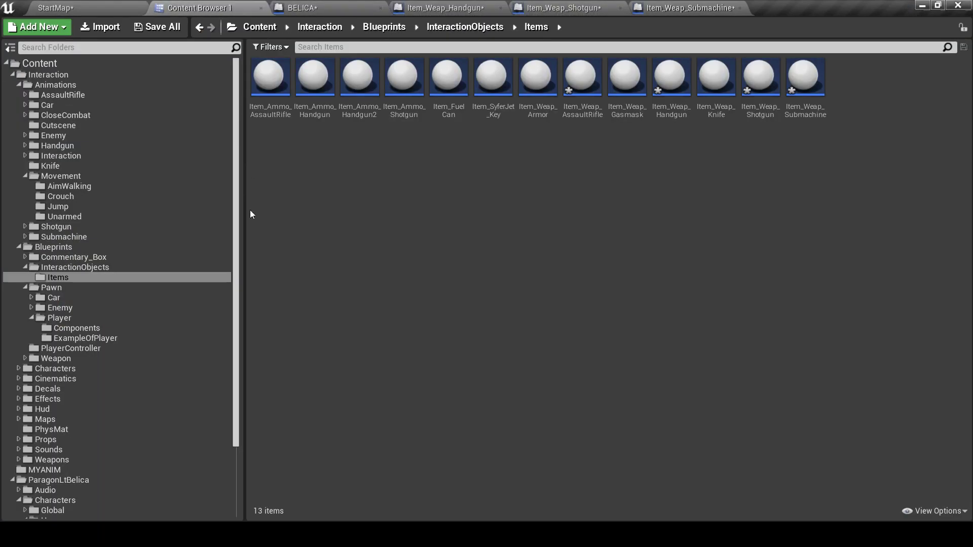
left_click(67, 460)
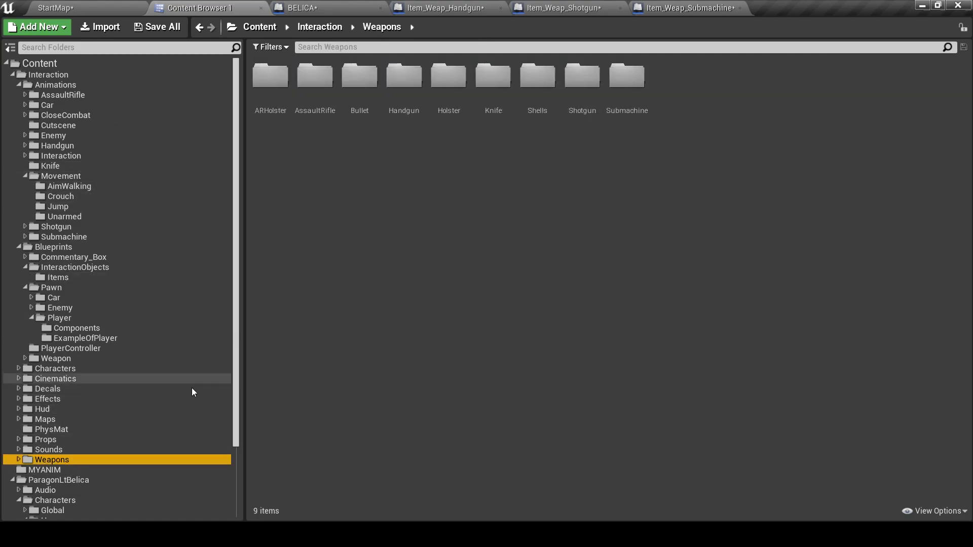
left_click(89, 470)
Select every _MY animation asset from A_2H_Kick_MY to the last one and save them
left_click(272, 78)
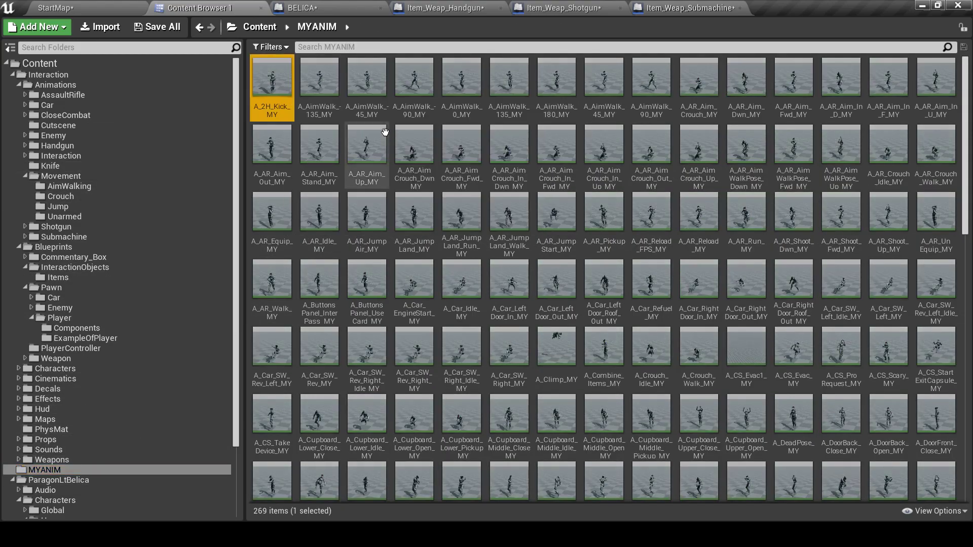
left_click_drag(966, 133, 966, 401)
left_click(888, 464, "shift")
right_click(500, 268)
left_click(557, 327)
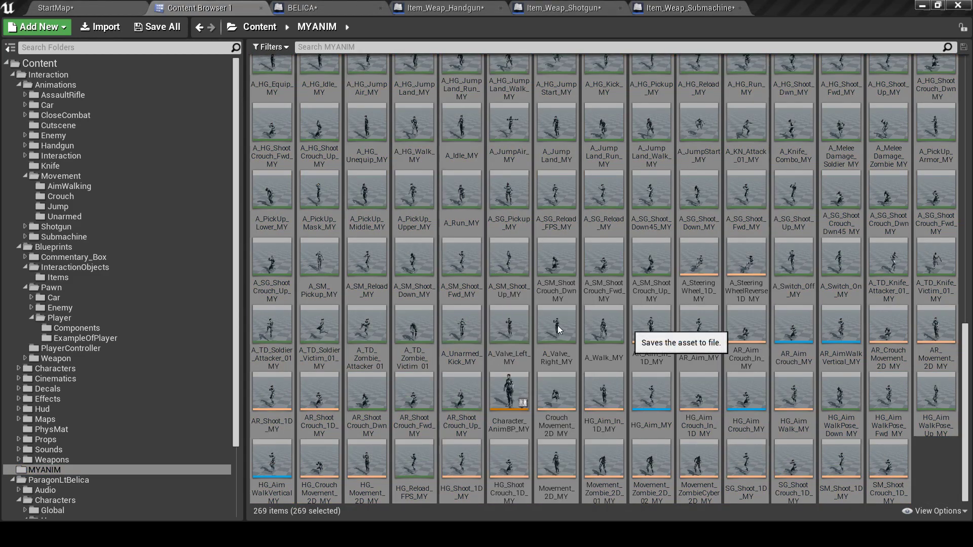
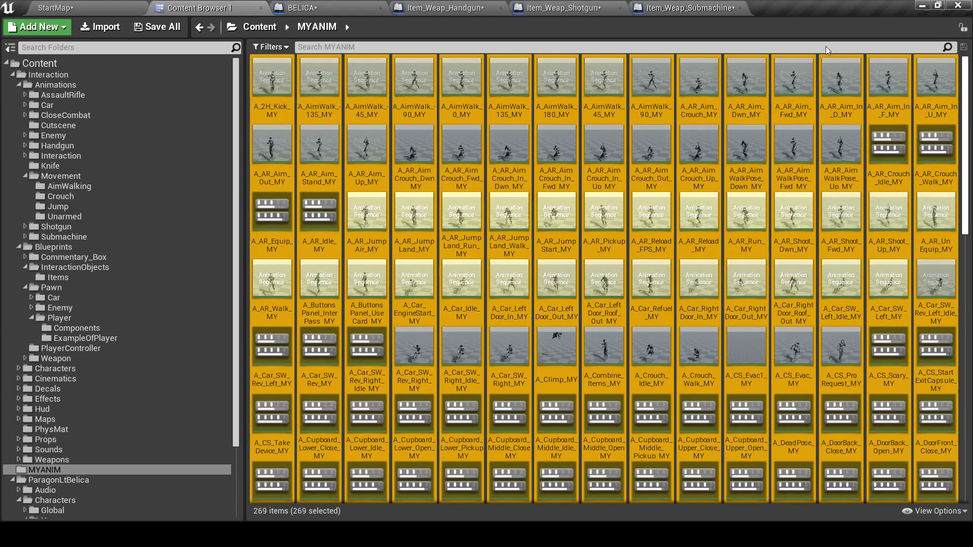
Switch from Content Browser 1 back to the StartMap level editor
left_click(138, 9)
Launch a standalone play-test and run Belica past the red car to grab the handgun
left_click(613, 48)
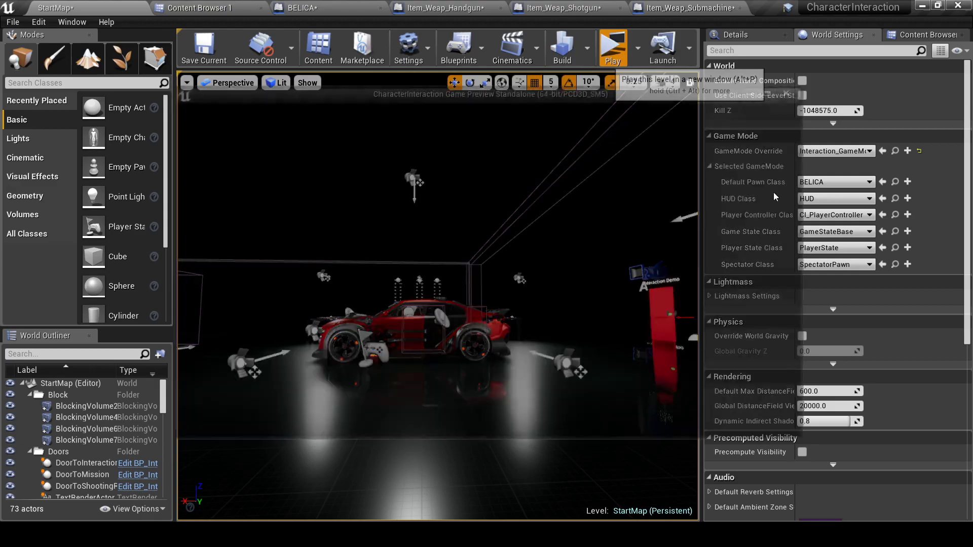
key("w")
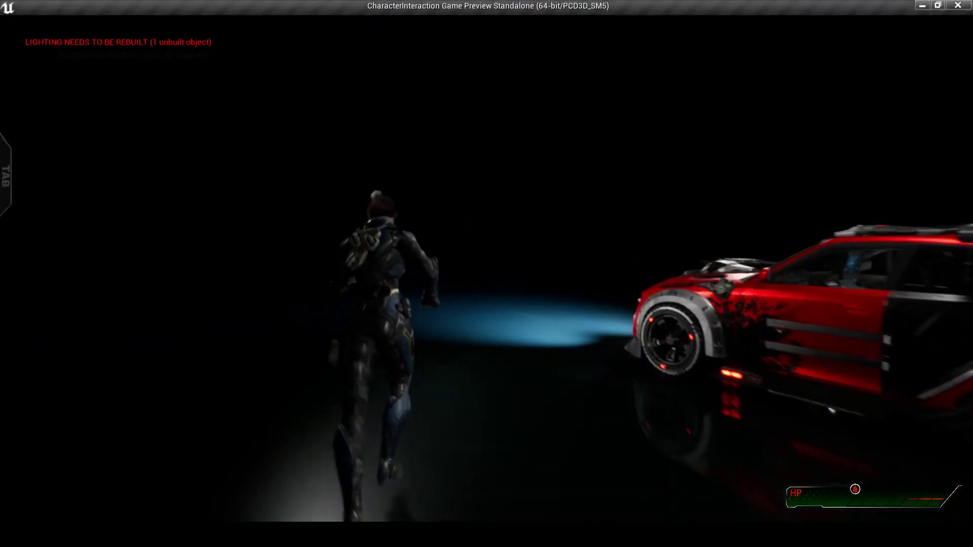
key("w")
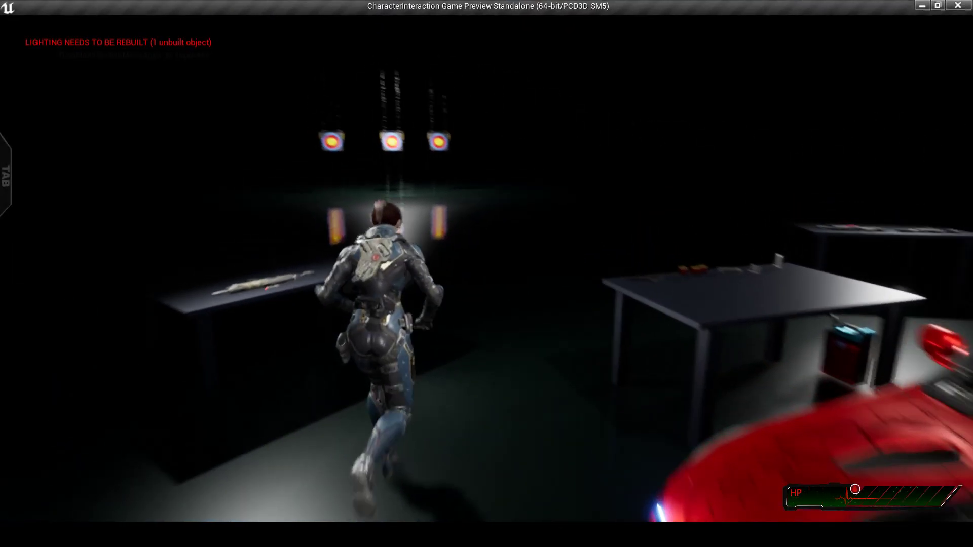
key("e")
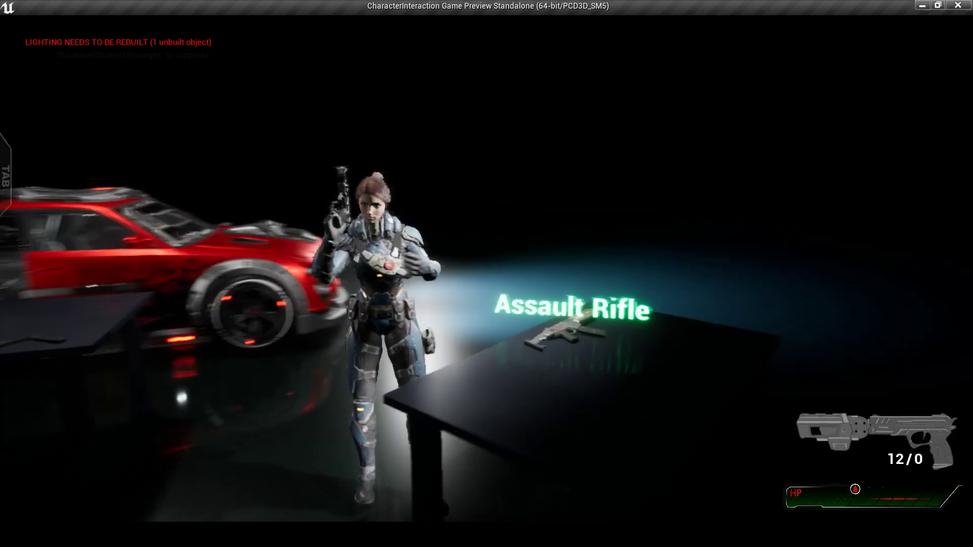
Aim the handgun over the shoulder and fire several shots
key("w")
right_click(487, 268)
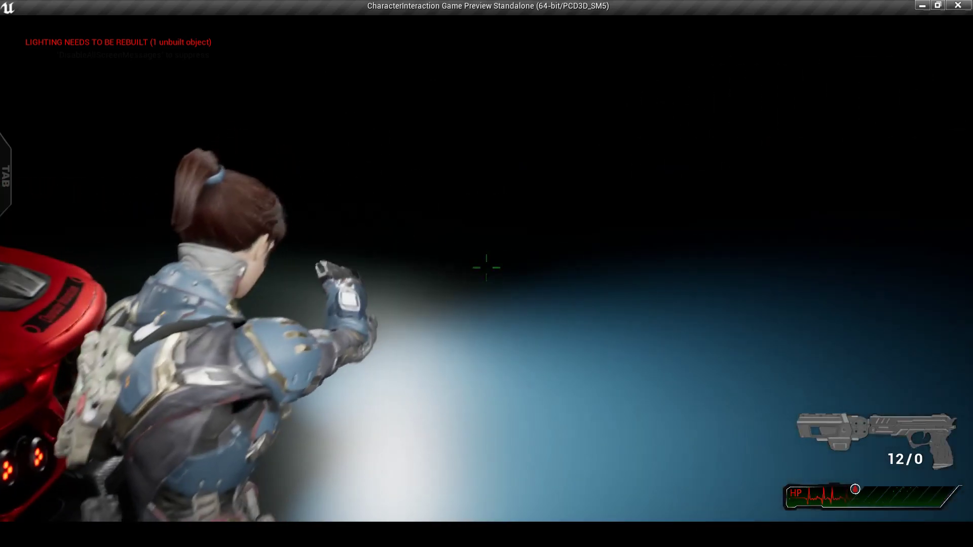
left_click(486, 268)
left_click(487, 268)
left_click(487, 268)
left_click(487, 268)
left_click(487, 268)
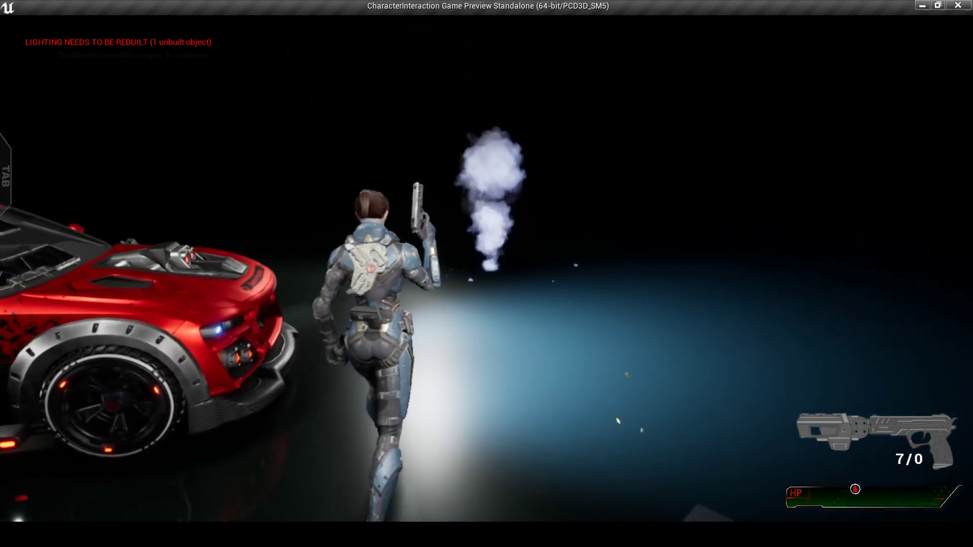
right_click(486, 268)
left_click(486, 268)
left_click(487, 268)
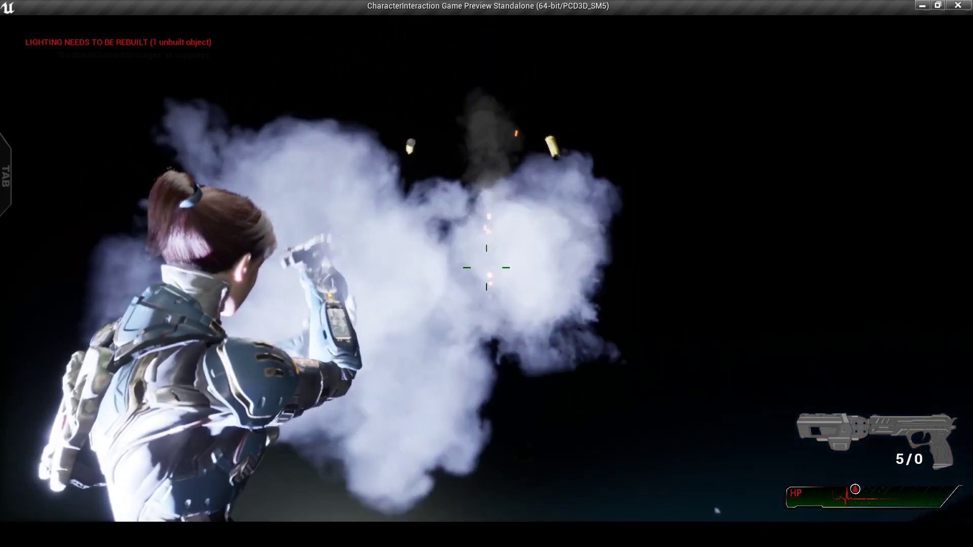
left_click(487, 268)
Run past the red car and empty the pistol at the targets
key("w")
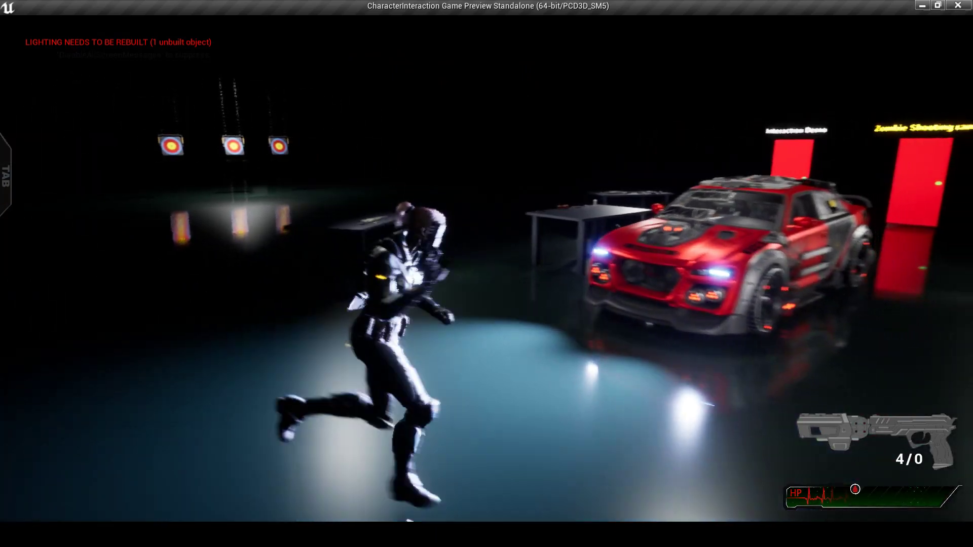
right_click(487, 268)
left_click(487, 267)
left_click(487, 267)
left_click(487, 267)
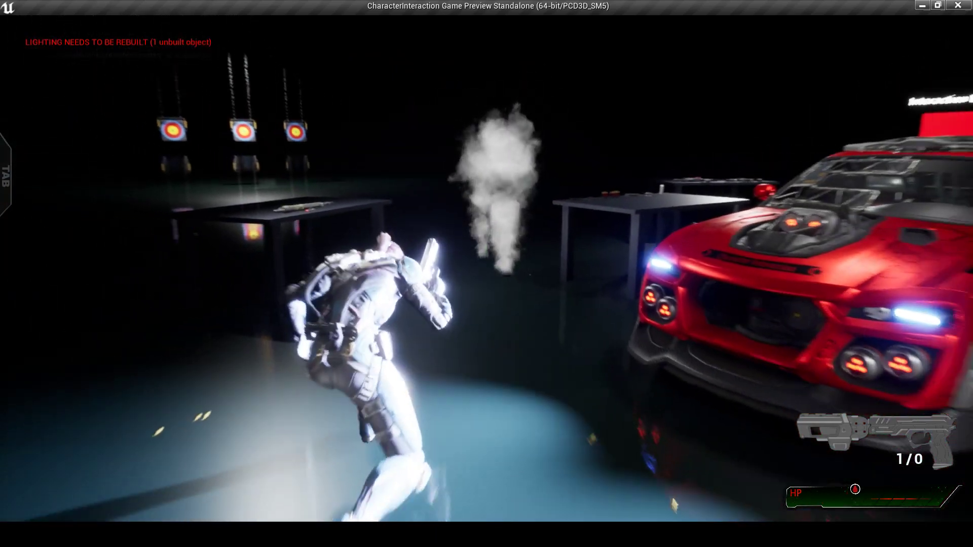
left_click(486, 267)
Pick up the assault rifle and fire it continuously down to 8 rounds
key("w")
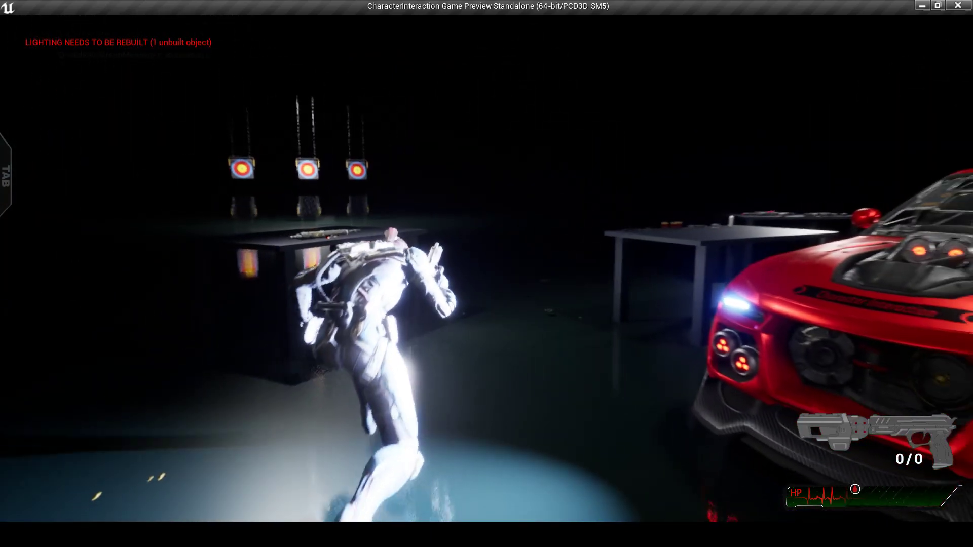
key("w")
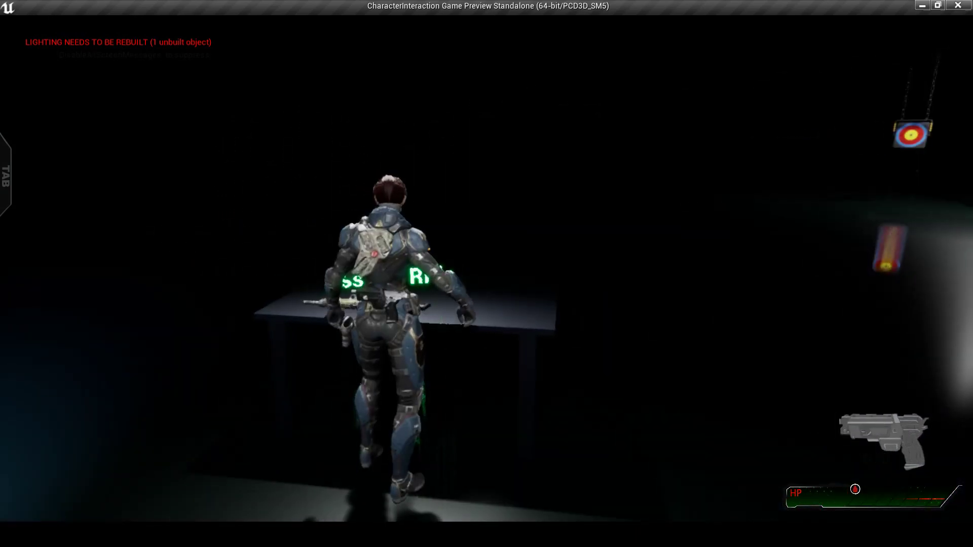
key("e")
key("w")
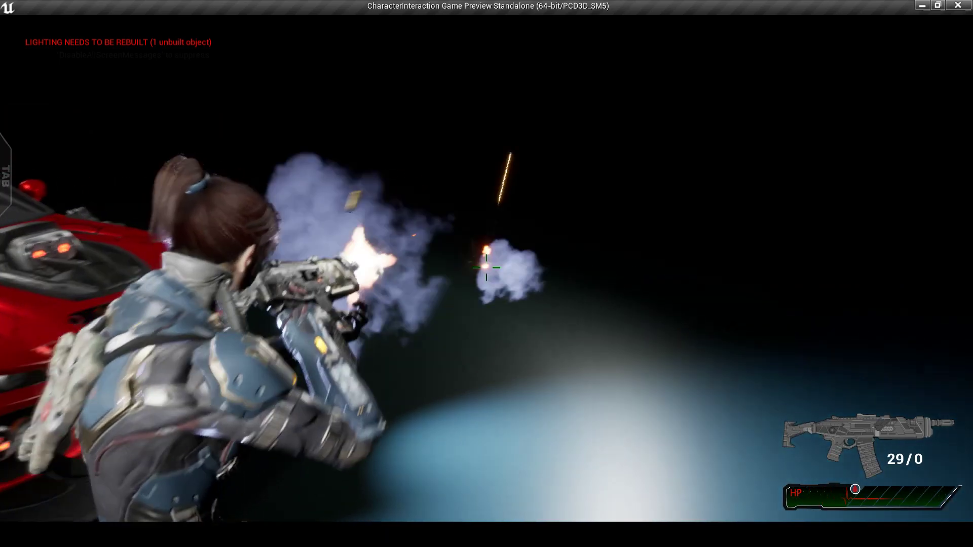
left_click(487, 268)
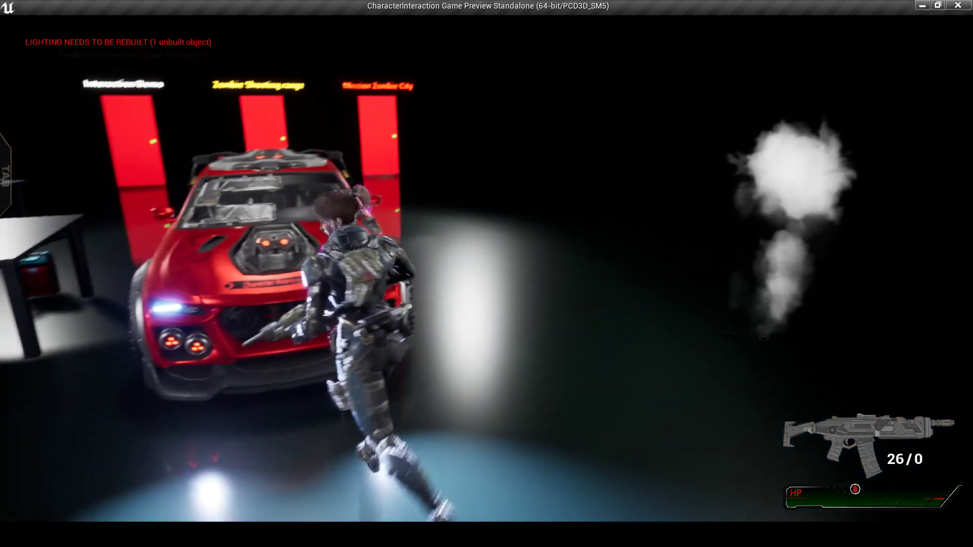
right_click(487, 267)
left_click_drag(486, 268, 487, 267)
Run past the tables to the red car's door and get into the driver's seat
key("w")
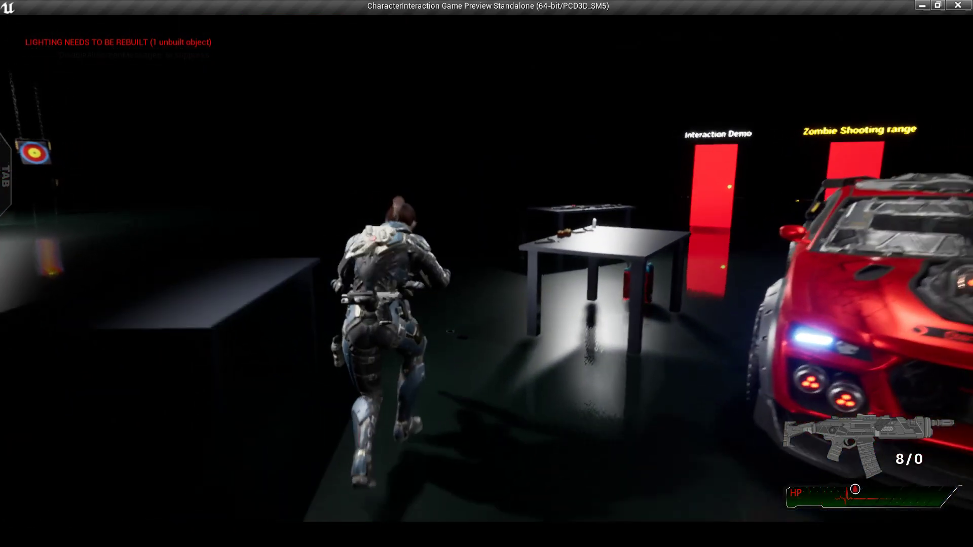
key("1")
key("w")
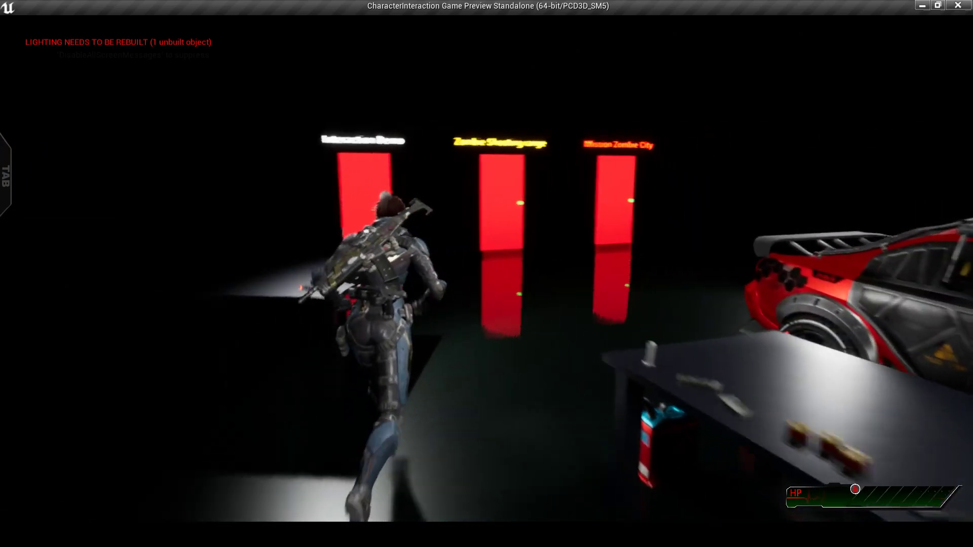
key("w")
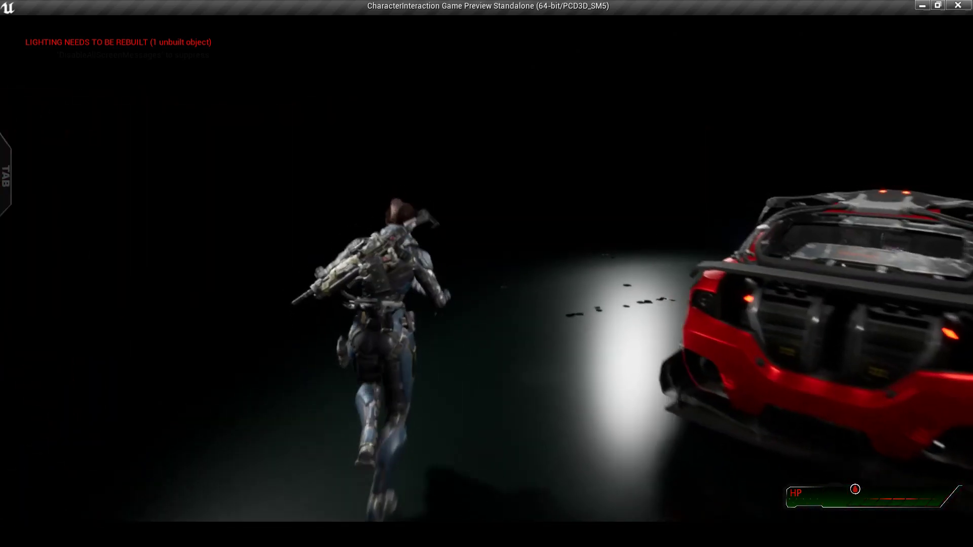
key("e")
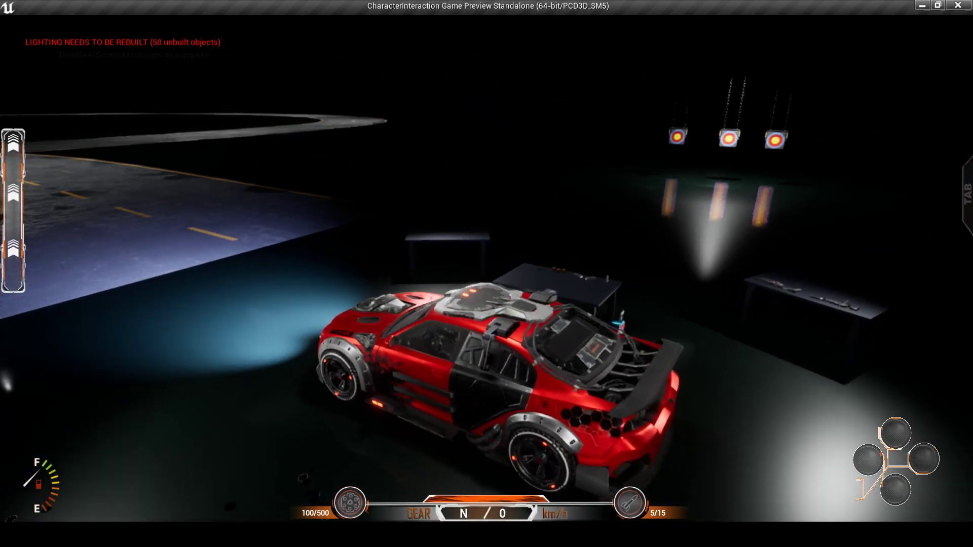
Reverse the red car to about 31 km/h, then shift back into forward gear
key("s")
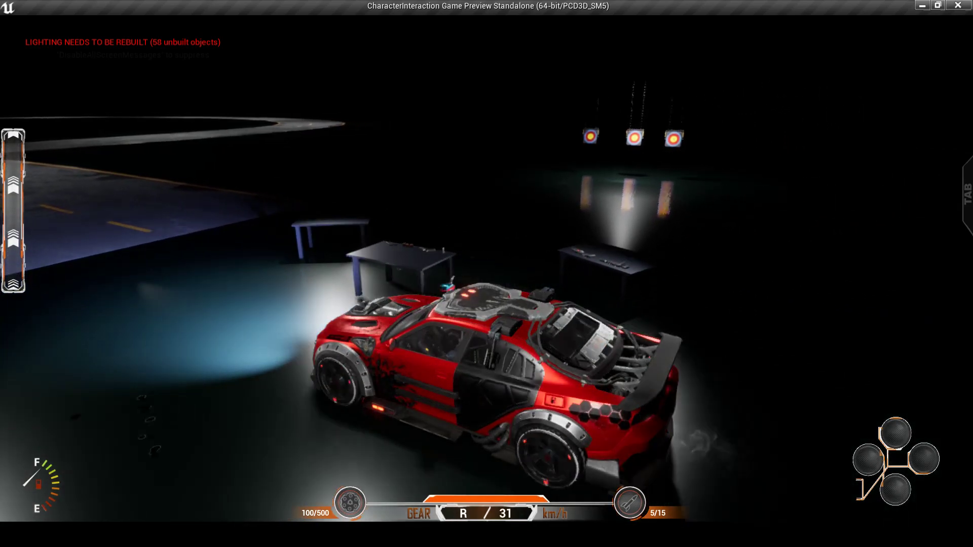
key("w")
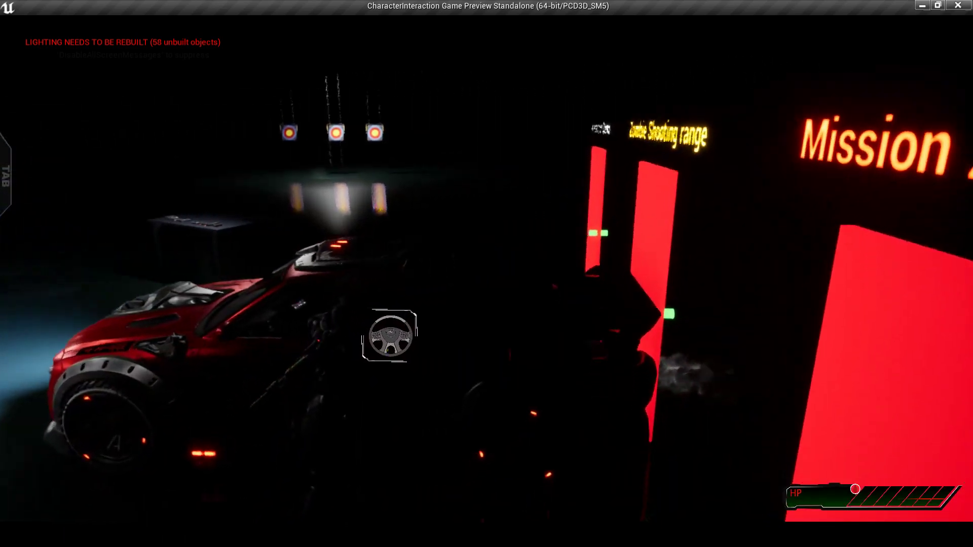
Leave the car, grab the Handgun Ammo and Assault Rifle Ammo, then exit to StartMap
key("w")
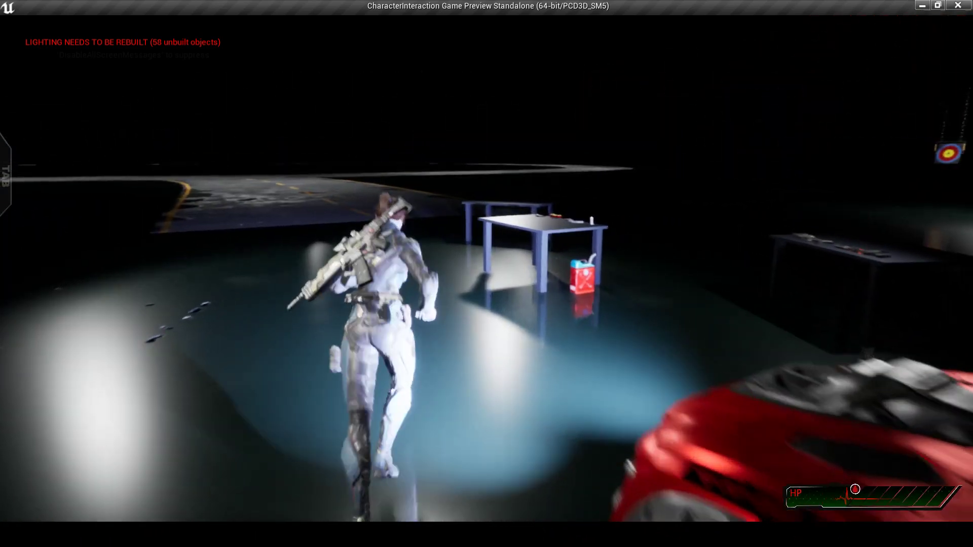
key("d")
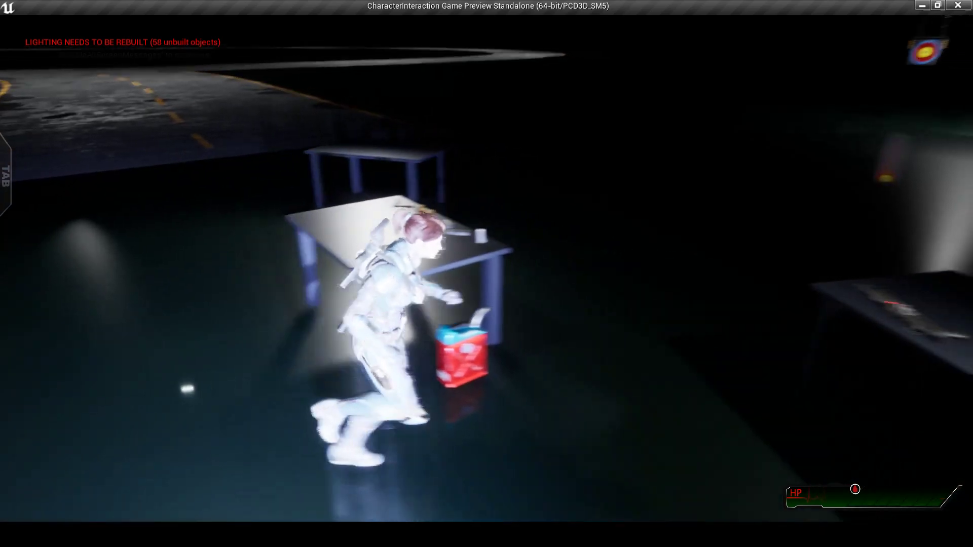
key("w")
key("a")
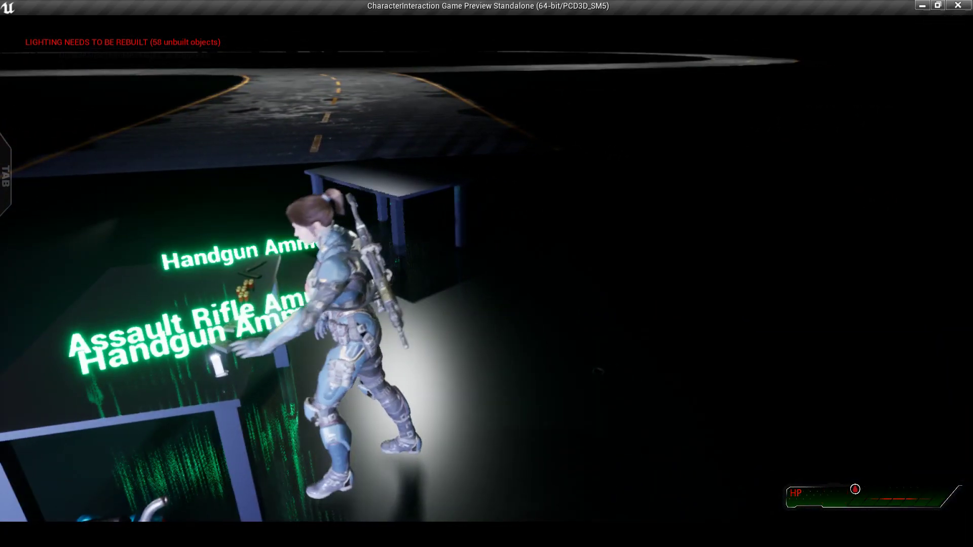
key("d")
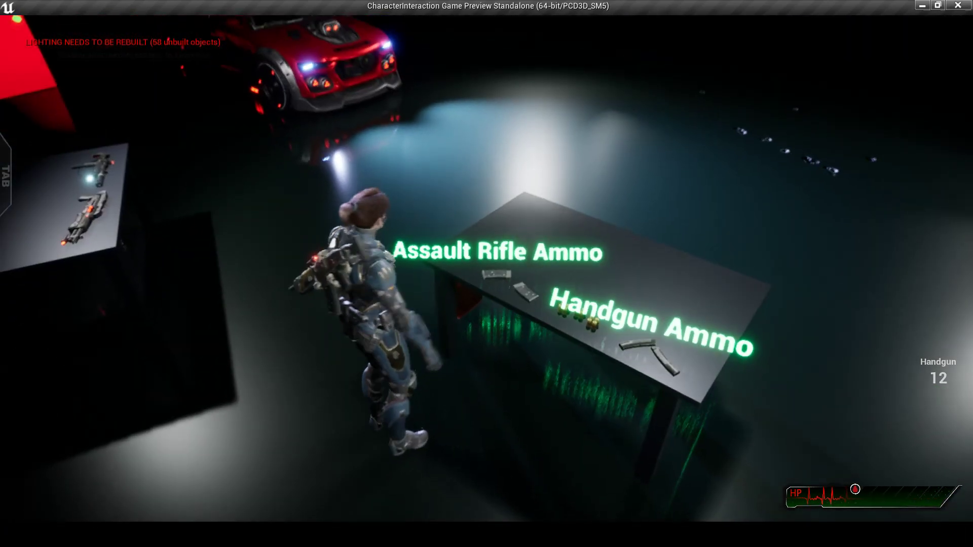
key("d")
key("e")
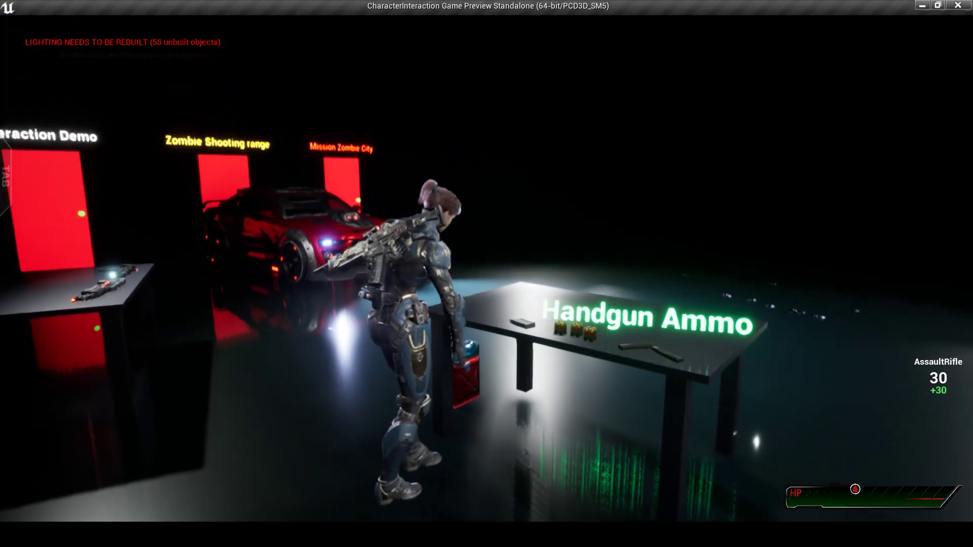
key("Escape")
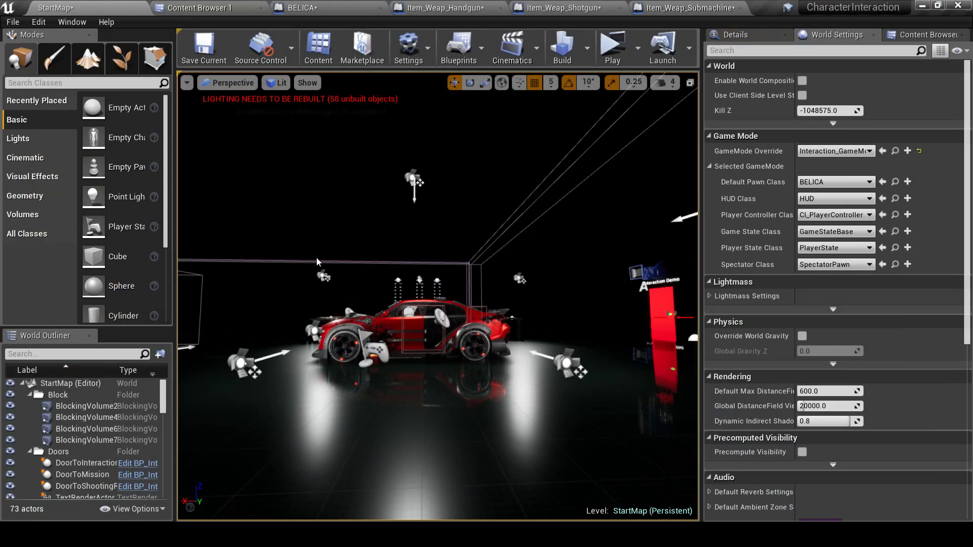
In BELICA, select the Belica mesh to check its Character_AnimBP_MY_C anim class, then CloseCombatTrigger
left_click(317, 6)
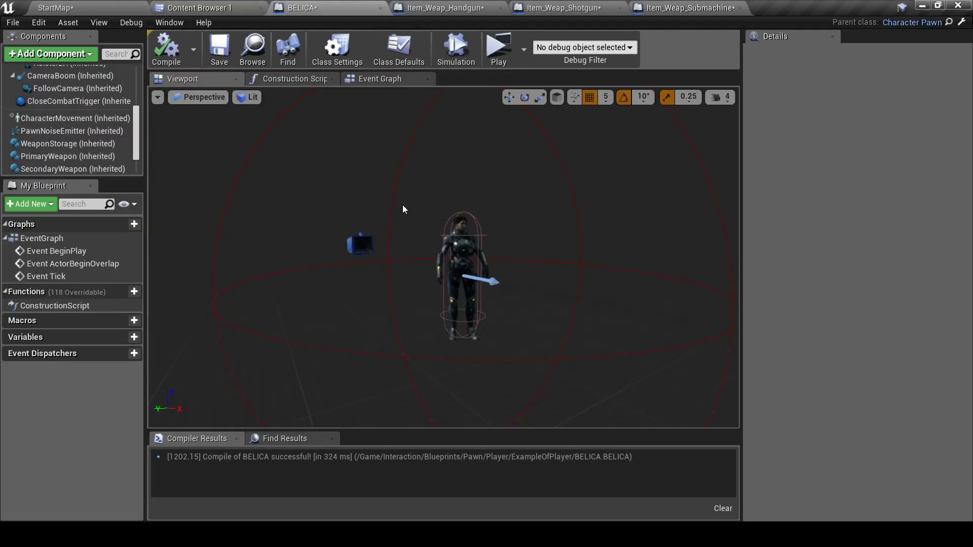
left_click(483, 235)
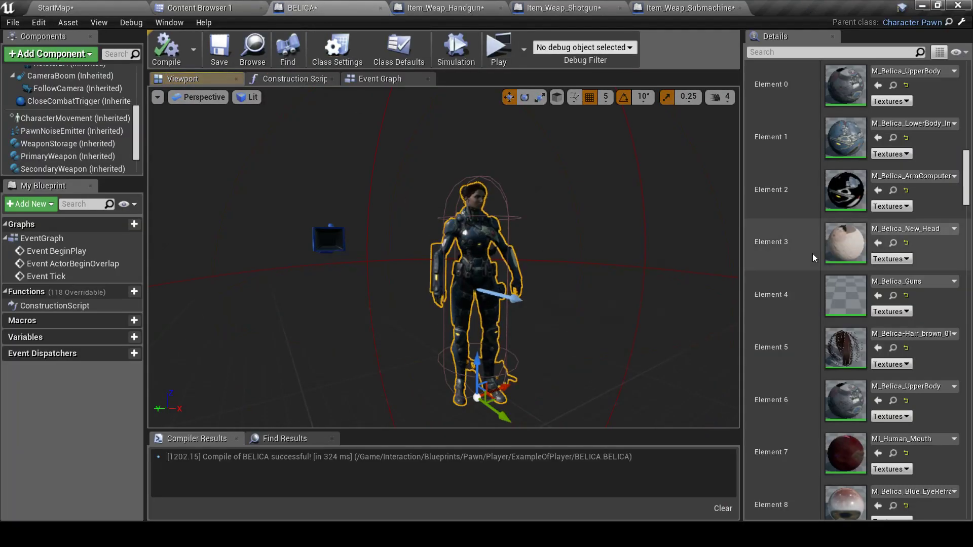
scroll(804, 190, "up", 10)
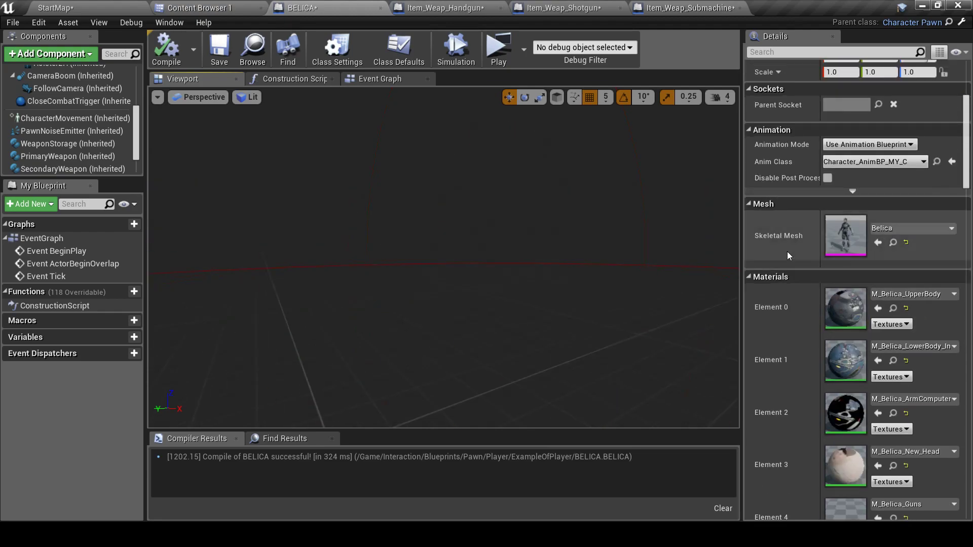
scroll(832, 287, "up", 2)
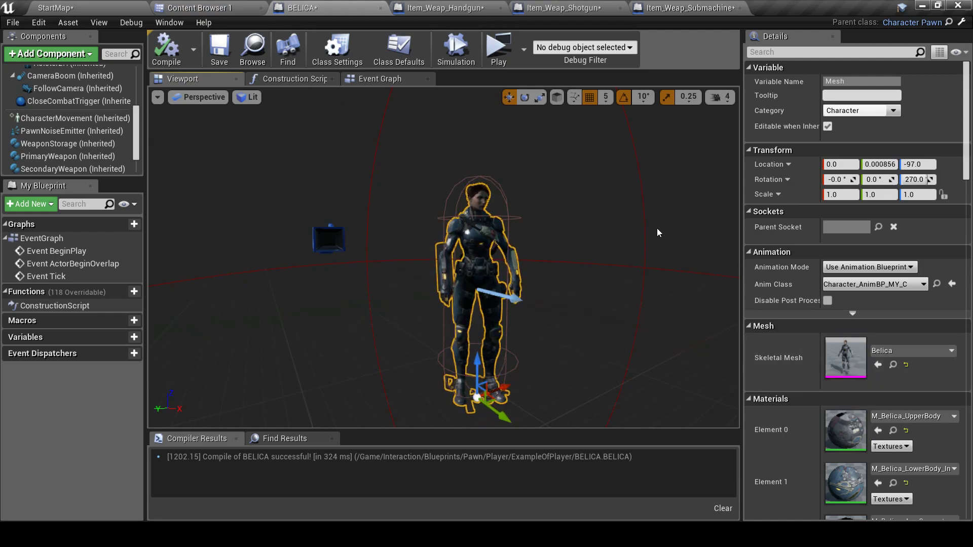
left_click(644, 221)
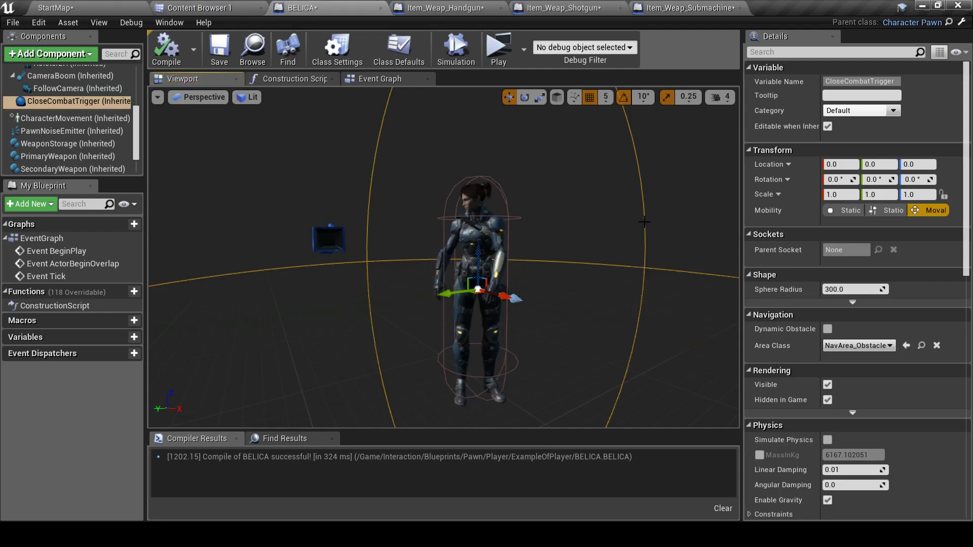